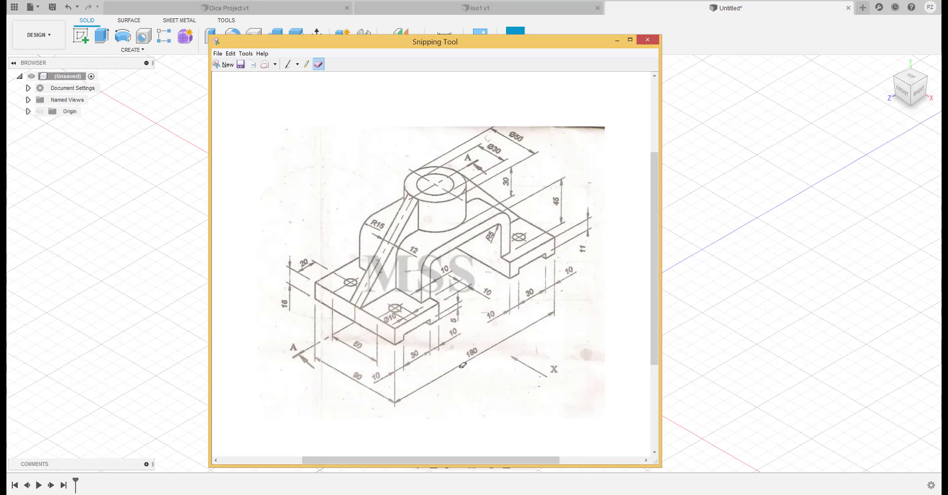
Switch to Fusion 360, start a sketch on the YZ origin plane and check the foot's shape in the reference drawing
key("alt+Tab")
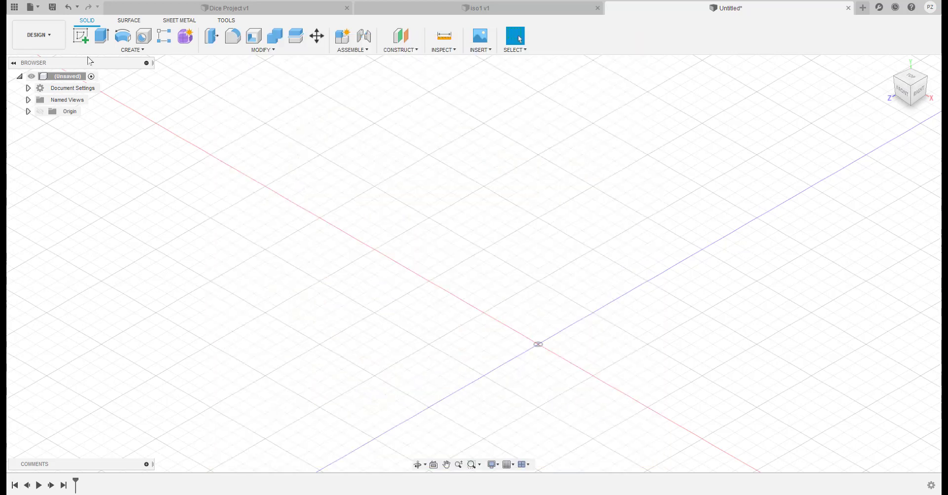
left_click(81, 36)
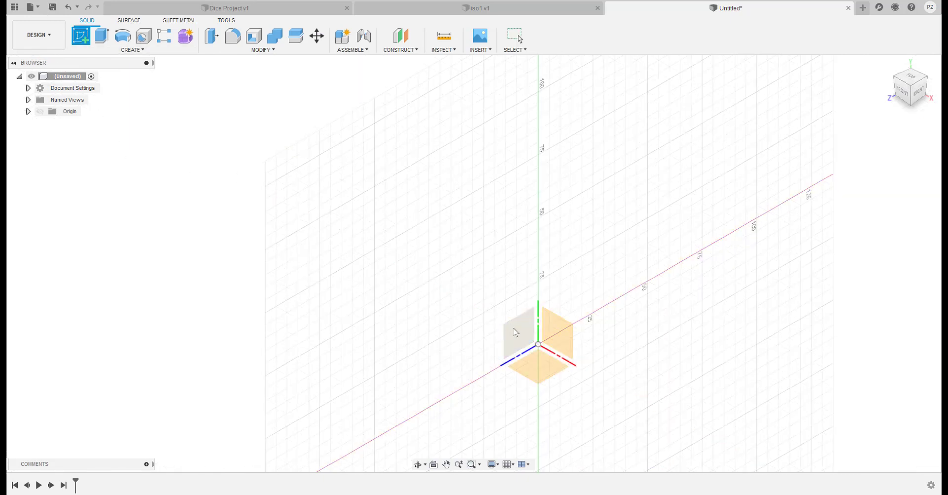
left_click(516, 338)
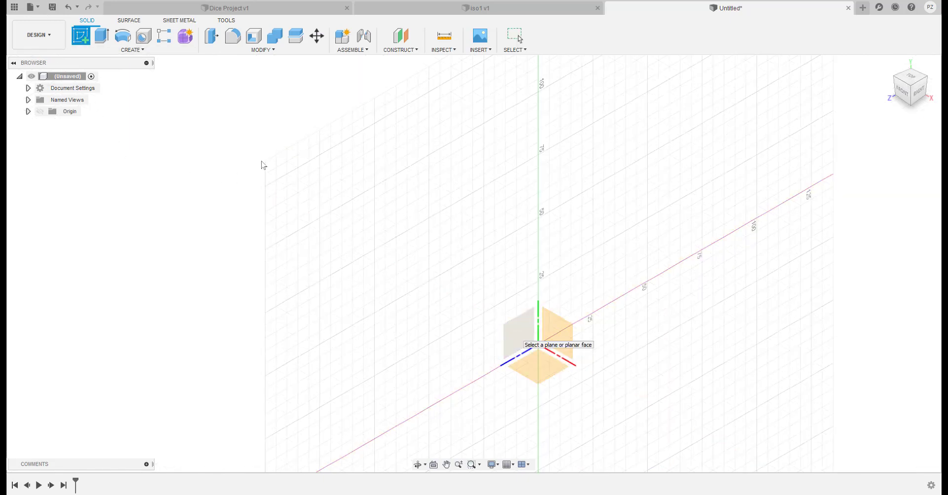
key("alt+Tab")
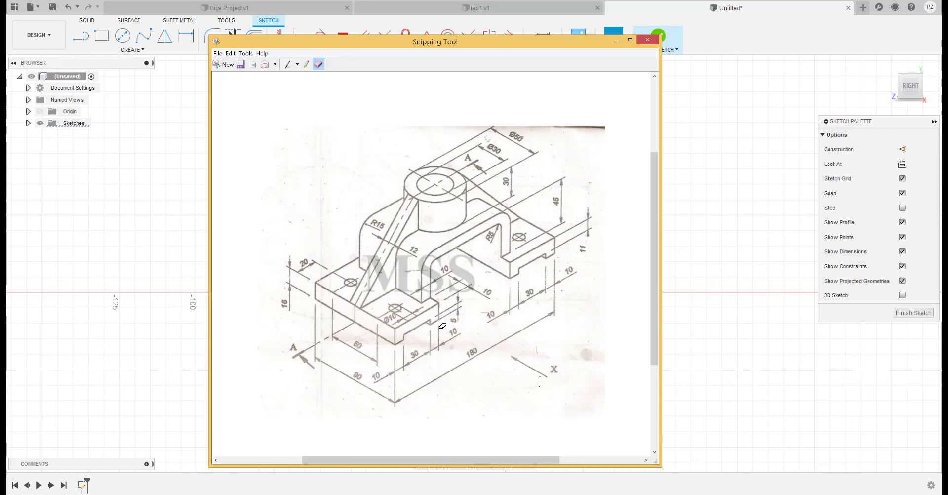
key("alt+Tab")
Draw a closed foot profile with lines along the horizontal axis, about 30 mm wide and 10 mm high, with a 20 by 5 mm notch underneath
key("l")
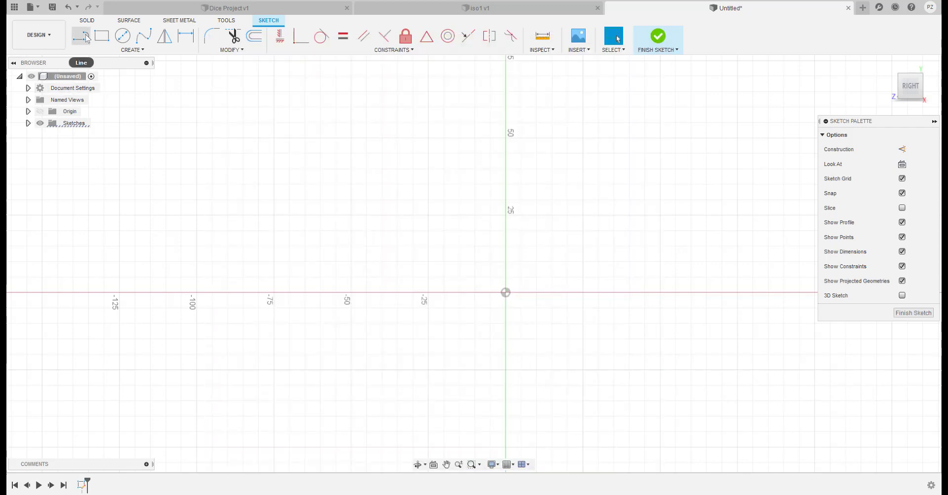
left_click(243, 277)
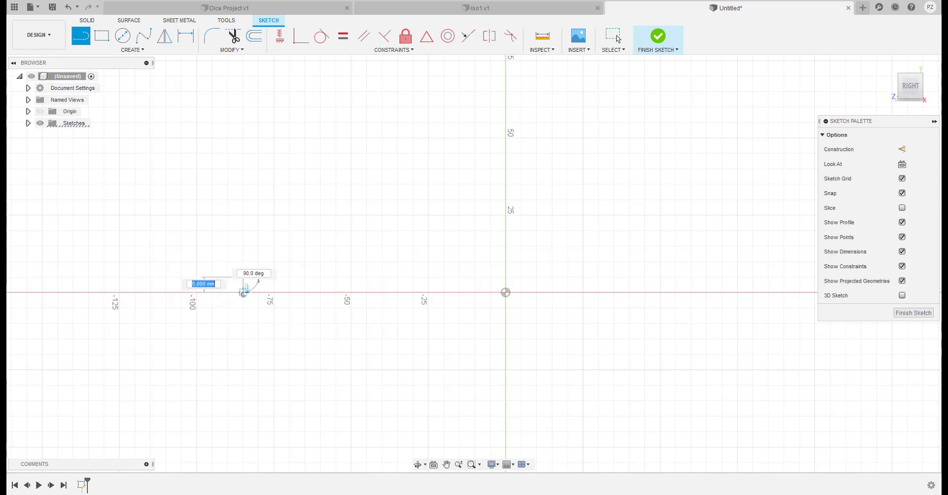
left_click(244, 292)
left_click(259, 293)
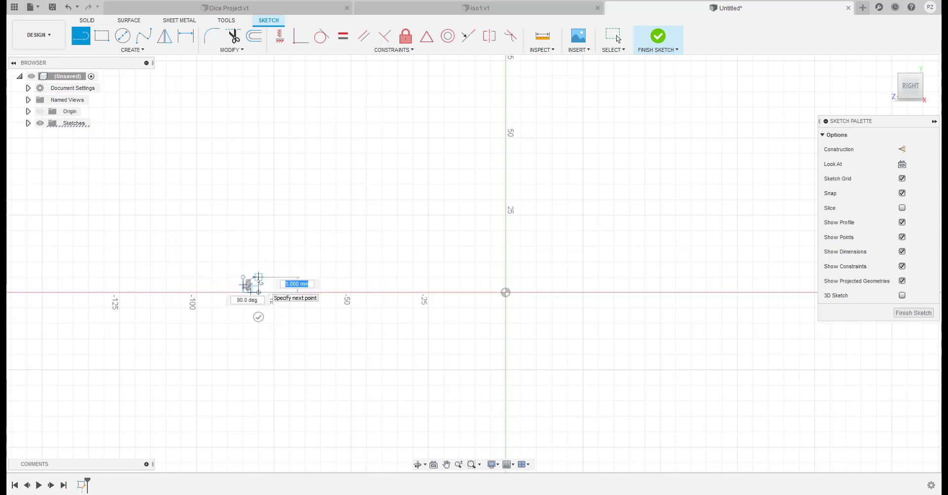
left_click(258, 278)
left_click(321, 277)
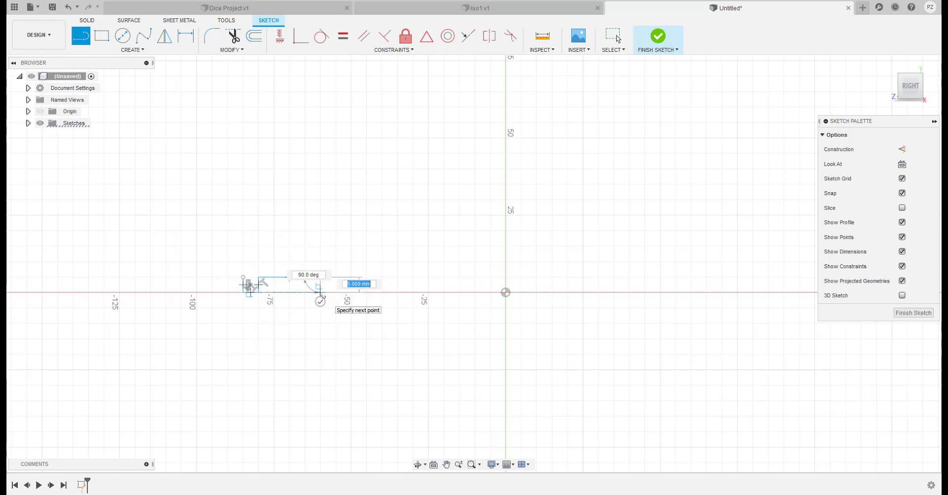
left_click(321, 293)
left_click(336, 292)
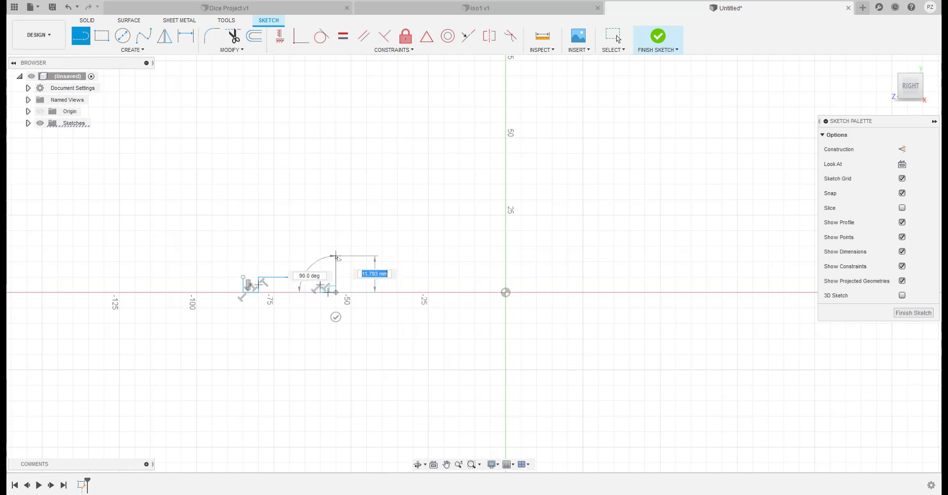
left_click(336, 261)
left_click(243, 261)
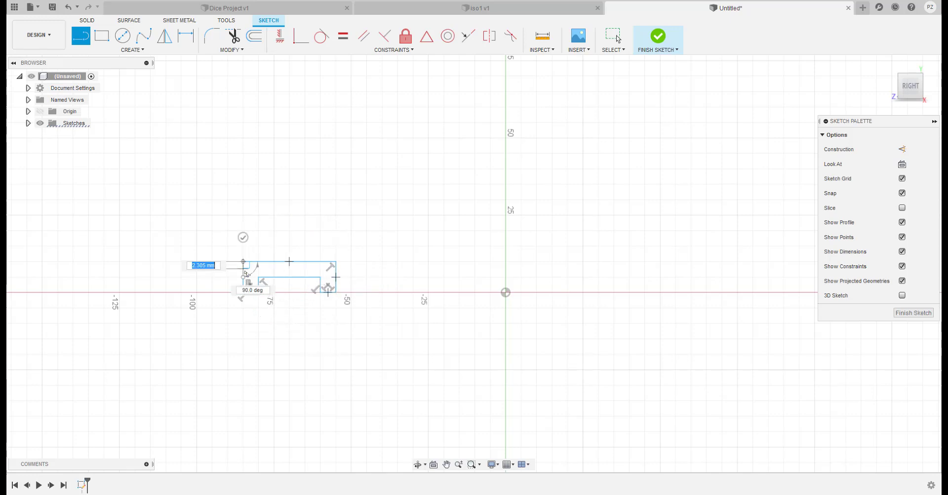
left_click(243, 277)
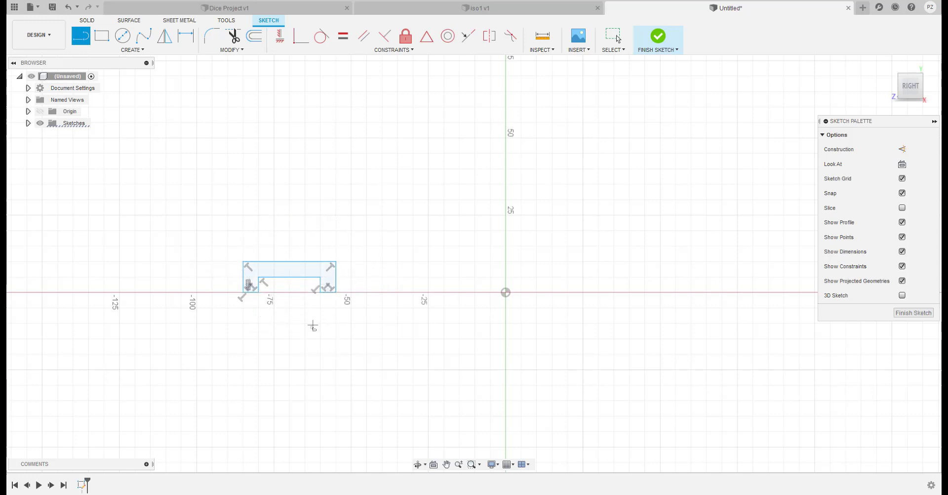
left_click(614, 37)
Switch to the reference drawing in Snipping Tool and circle the foot's 30, 10, 5 and 16 dimensions with the pen
scroll(271, 271, "up", 2)
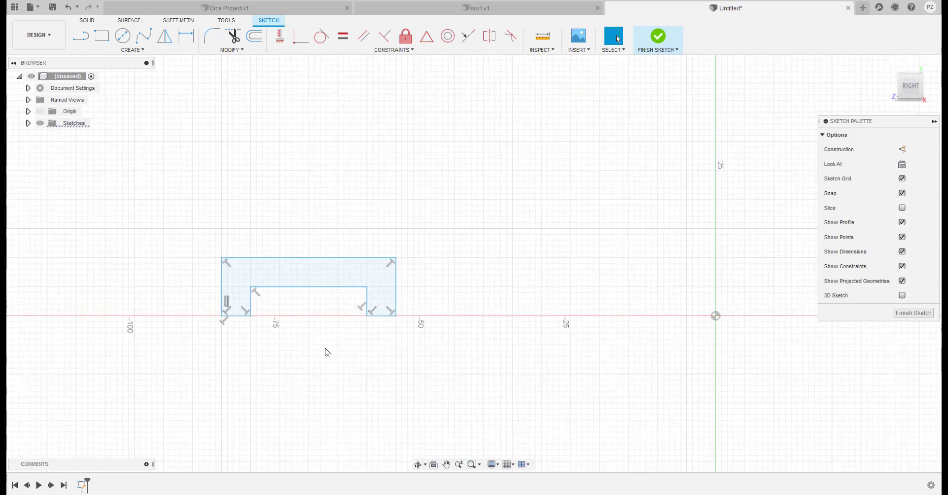
key("alt+Tab")
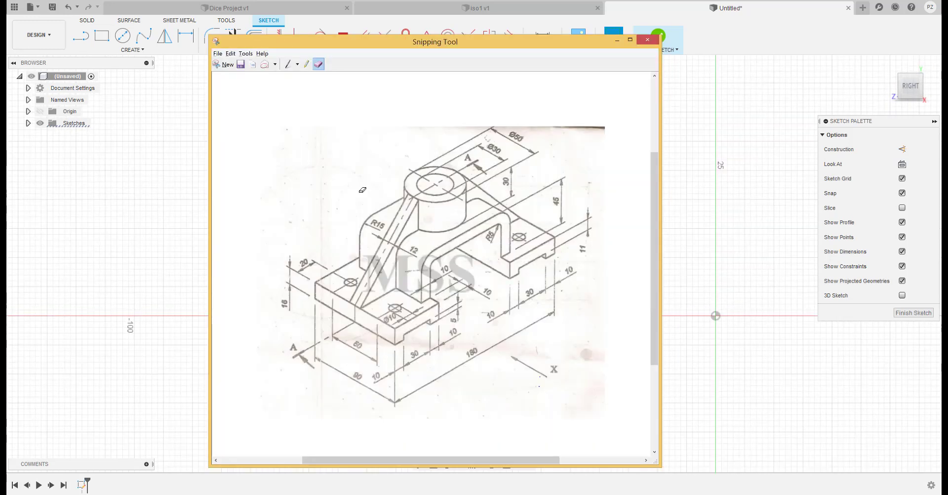
left_click(288, 64)
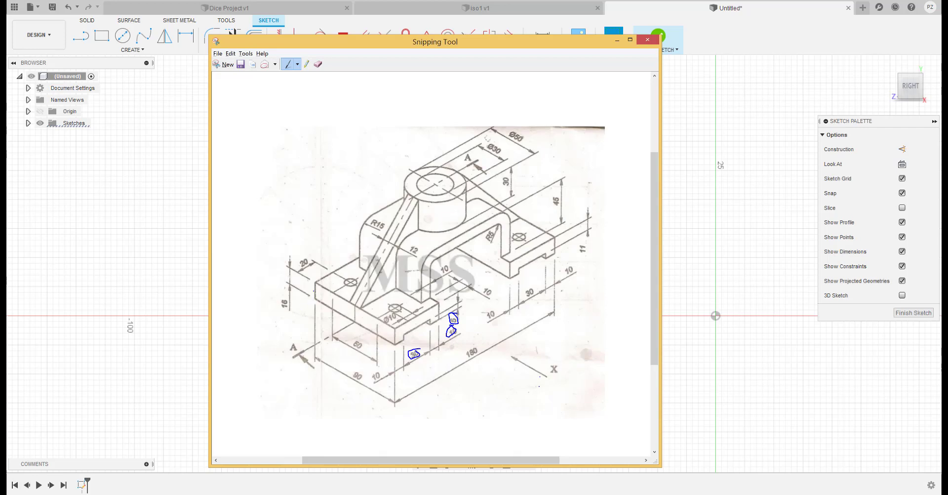
left_click_drag(285, 314, 284, 300)
key("alt+Tab")
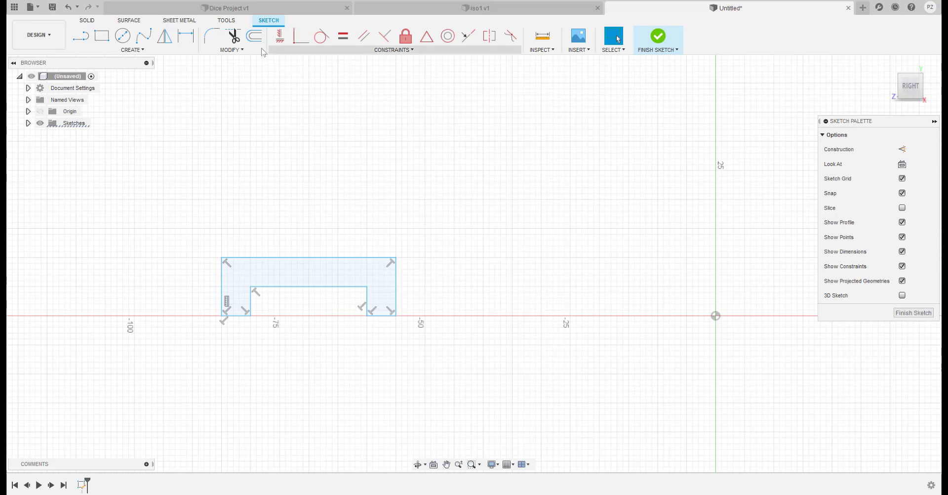
Dimension the notch width to 30 mm and move the profile's right outer edge outward past the notch
left_click(189, 35)
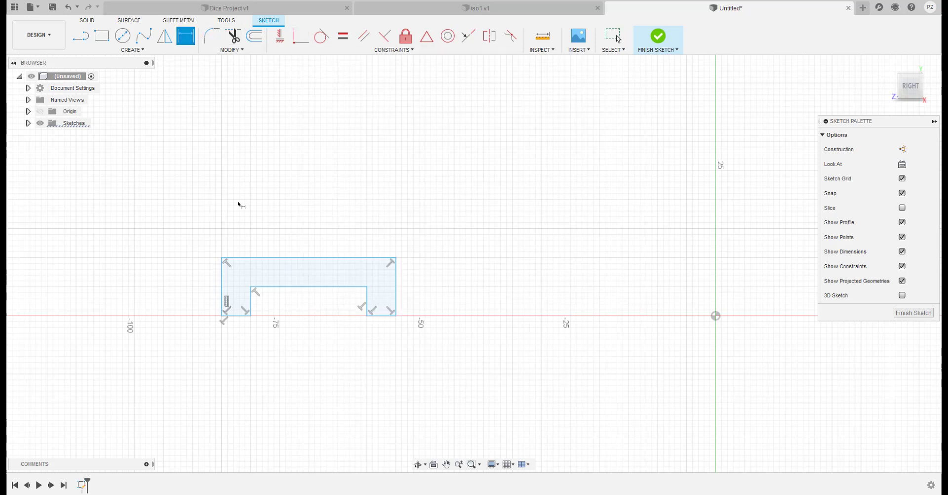
left_click(306, 286)
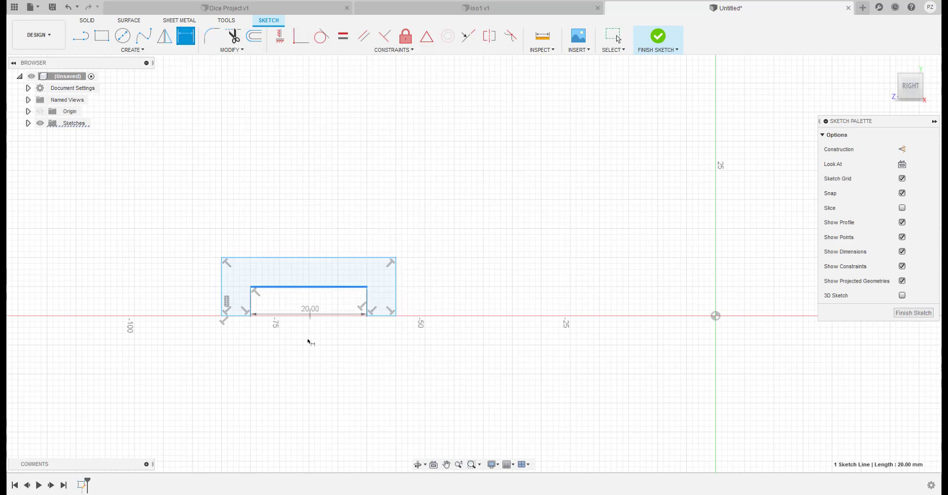
left_click(311, 345)
type("3")
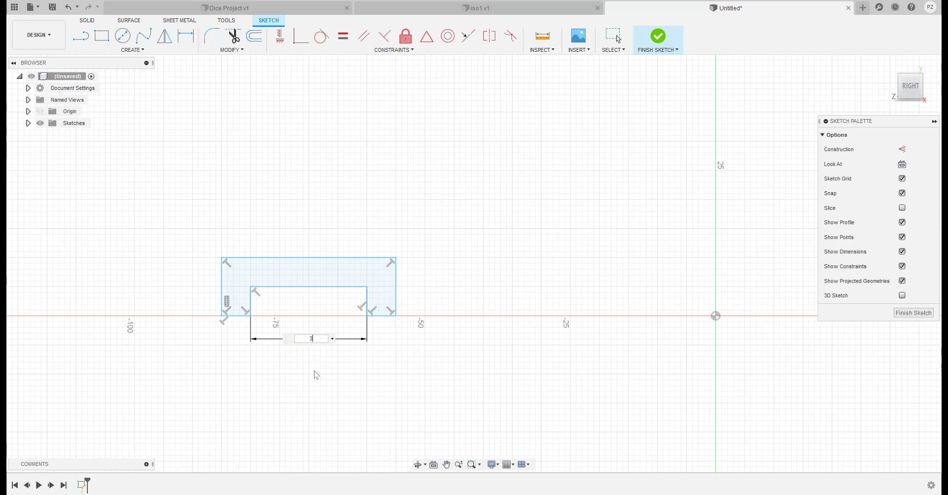
type("0")
key("Return")
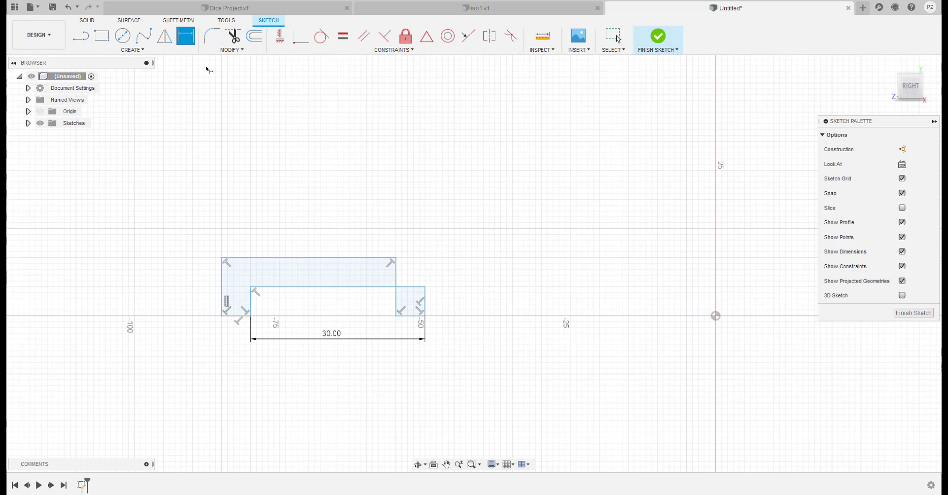
key("Escape")
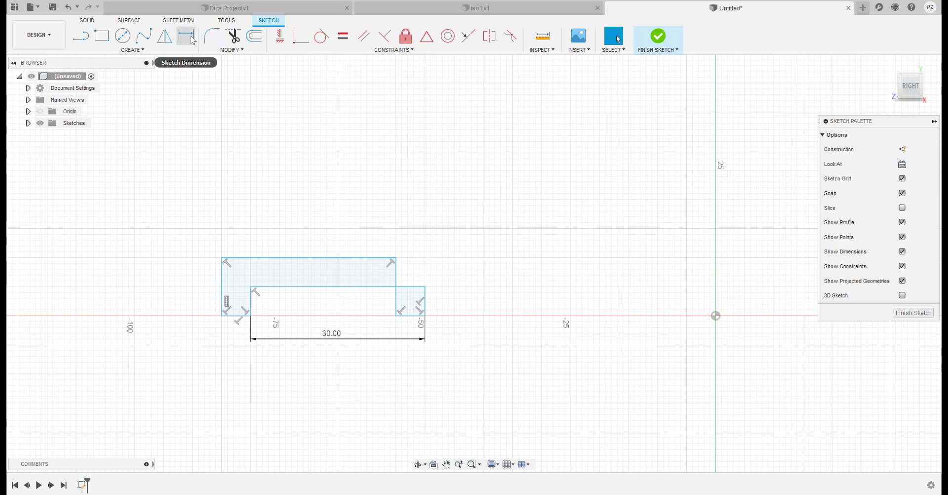
left_click(398, 277)
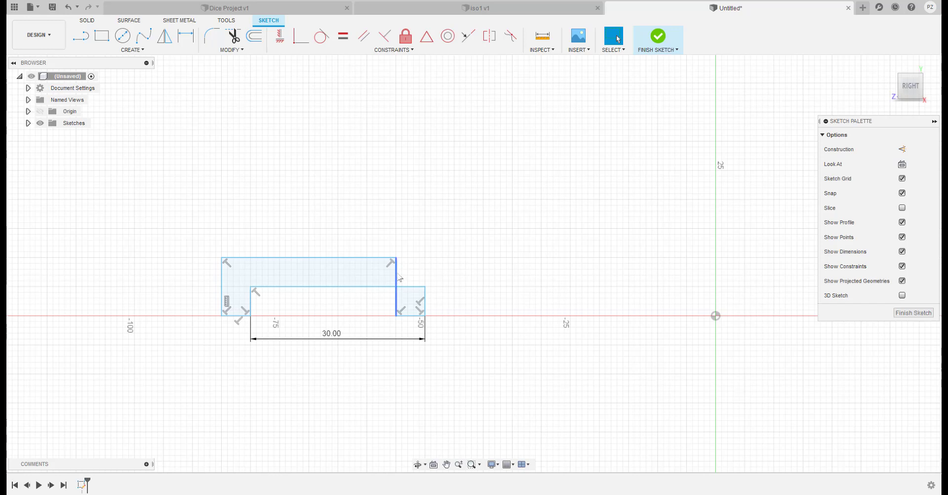
left_click_drag(399, 278, 472, 302)
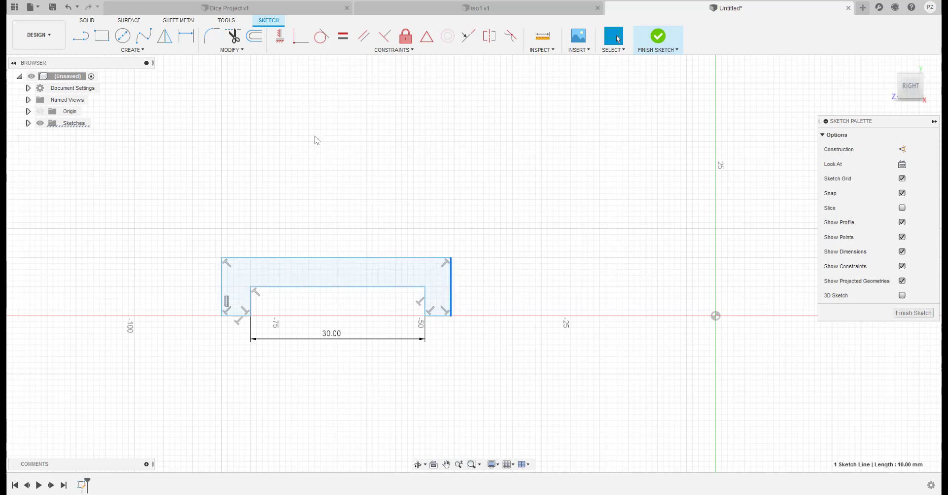
Dimension the overall height of the foot profile to 16 mm
left_click(186, 36)
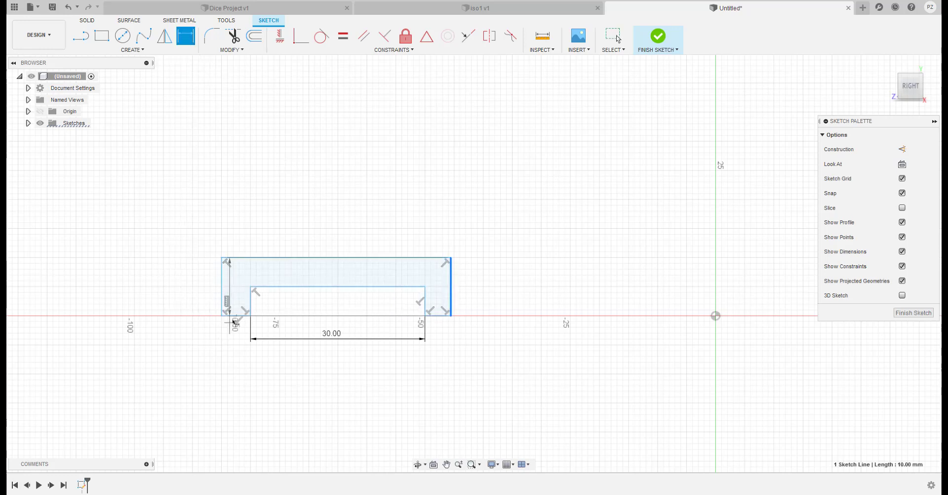
left_click(177, 291)
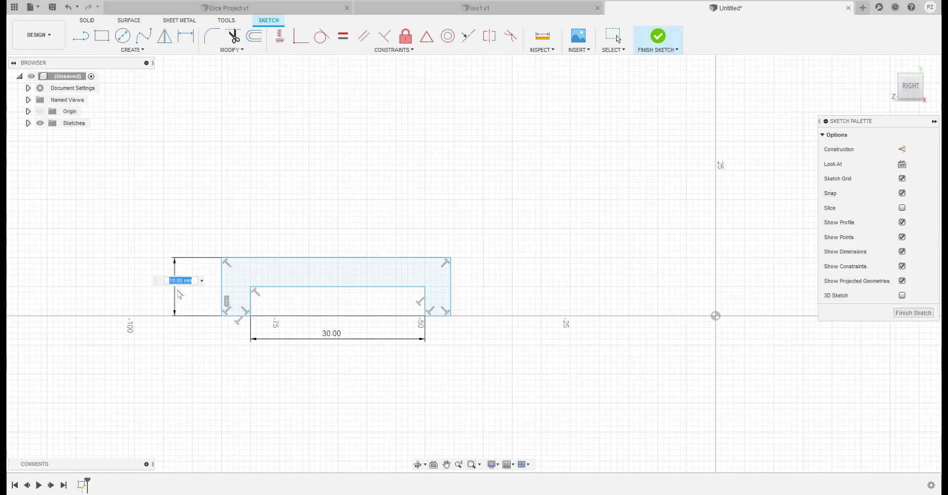
type("16")
key("Return")
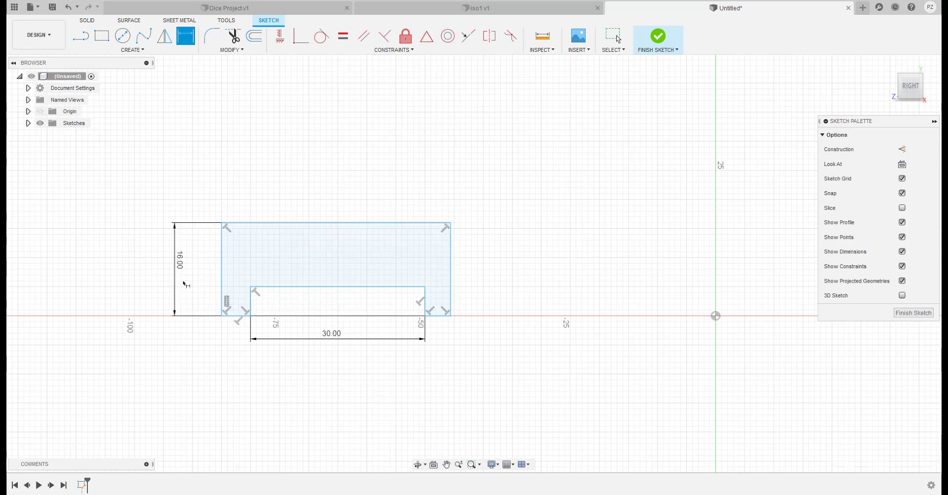
left_click(451, 269)
key("Escape")
Dimension the bottom edges on both sides of the notch to 10 mm each
left_click(438, 316)
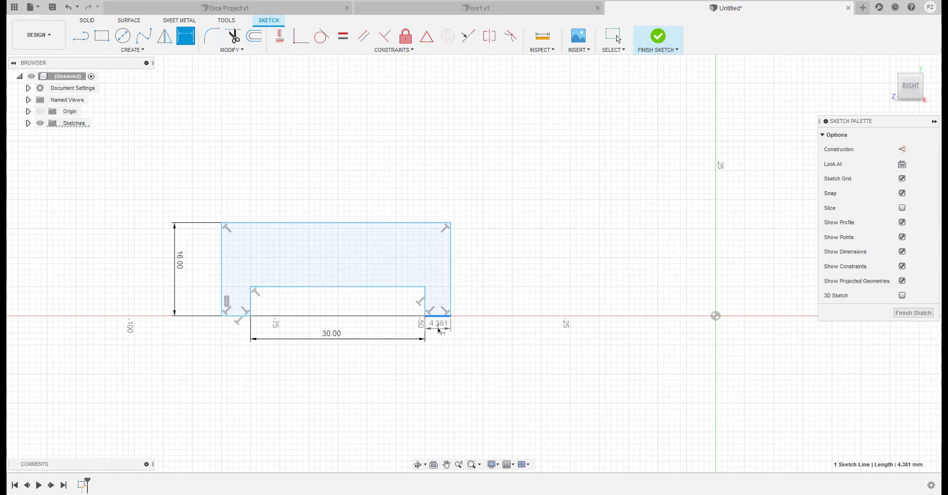
left_click(440, 338)
type("10")
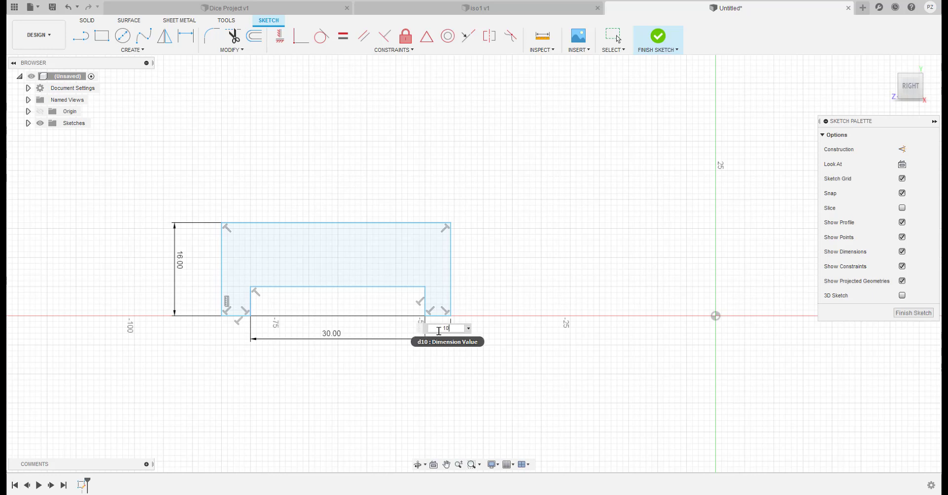
key("Return")
left_click(236, 316)
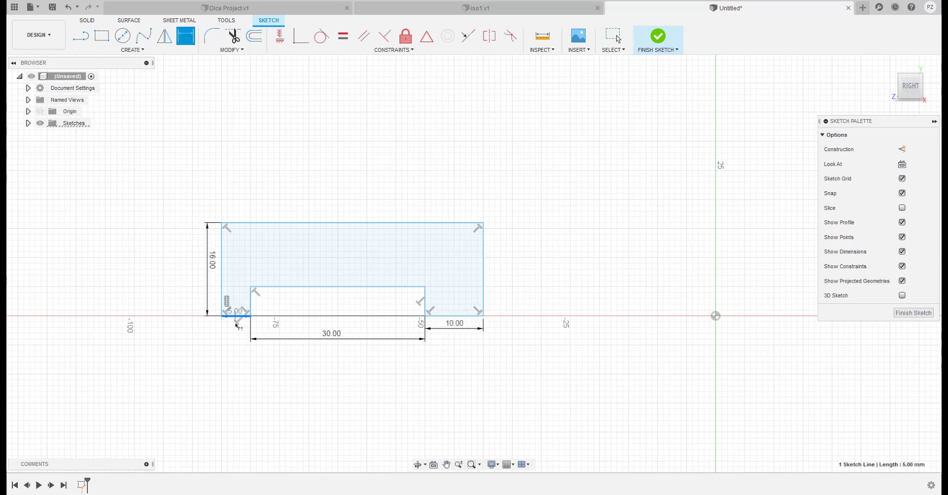
left_click(237, 331)
type("10")
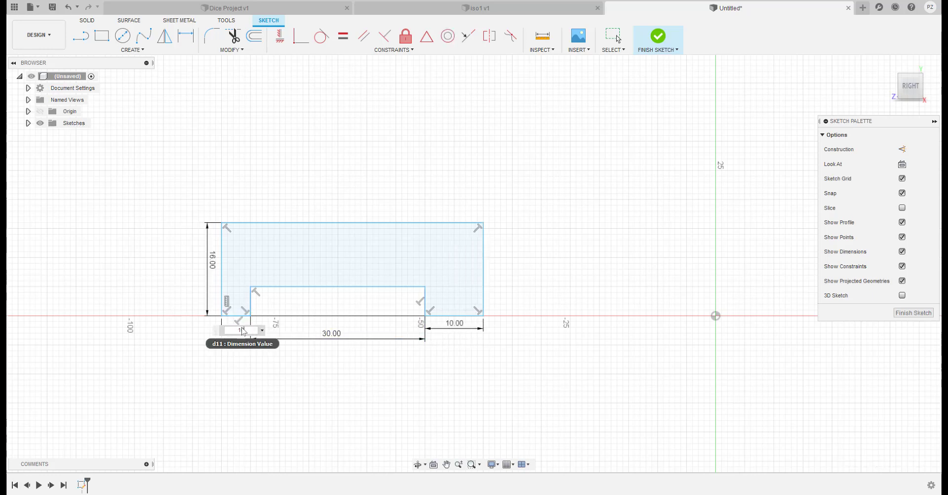
key("Return")
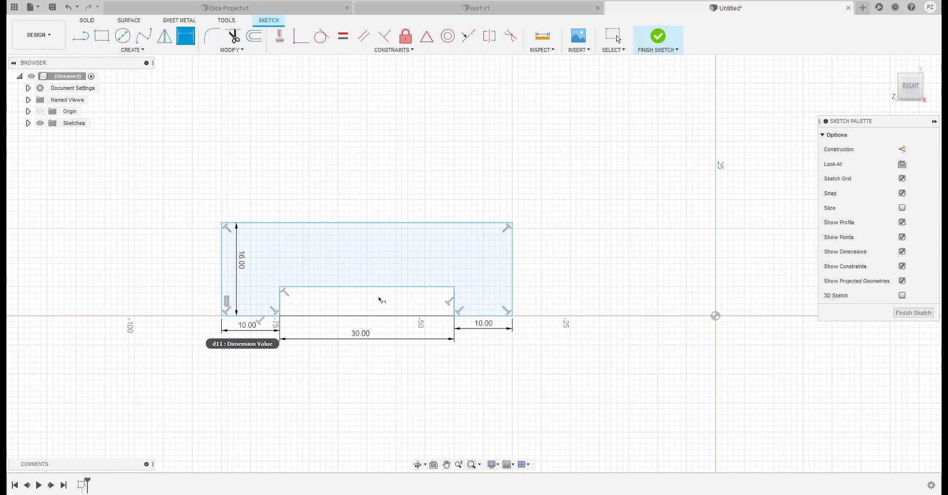
Dimension the notch depth at 5 mm
left_click(454, 304)
left_click(389, 306)
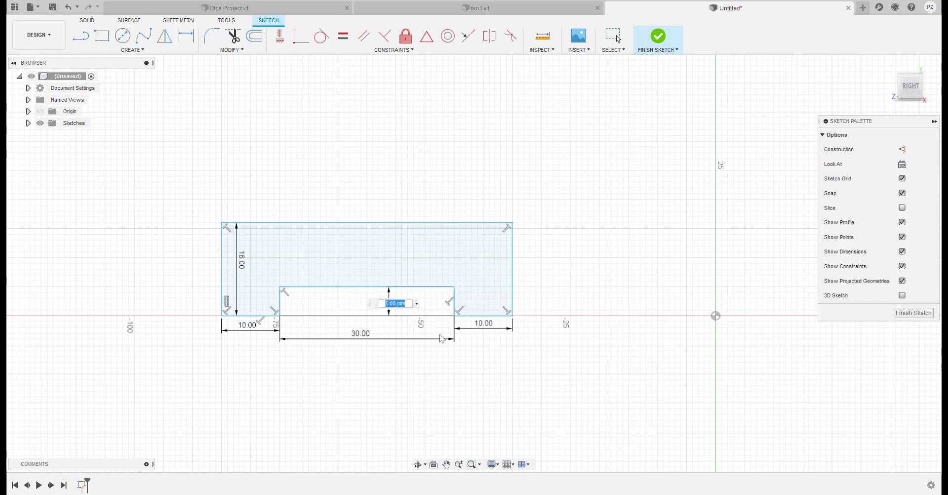
key("Return")
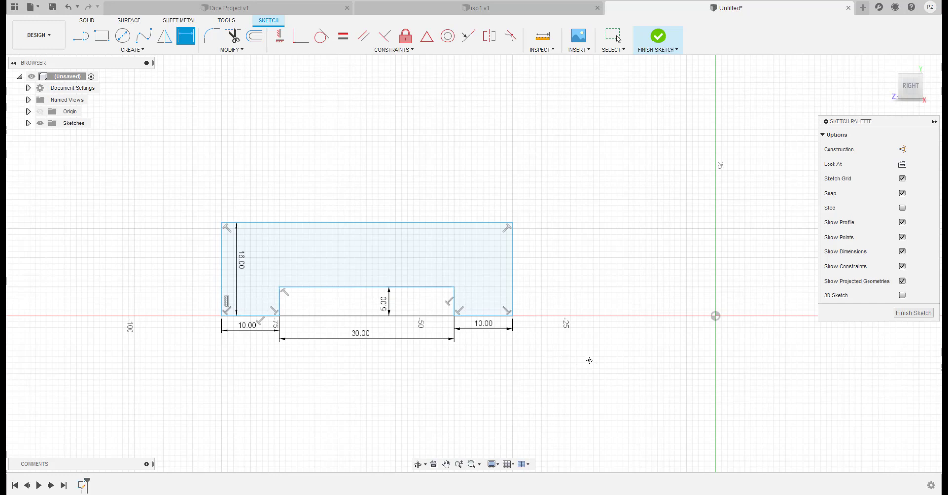
middle_click_drag(588, 360, 524, 383)
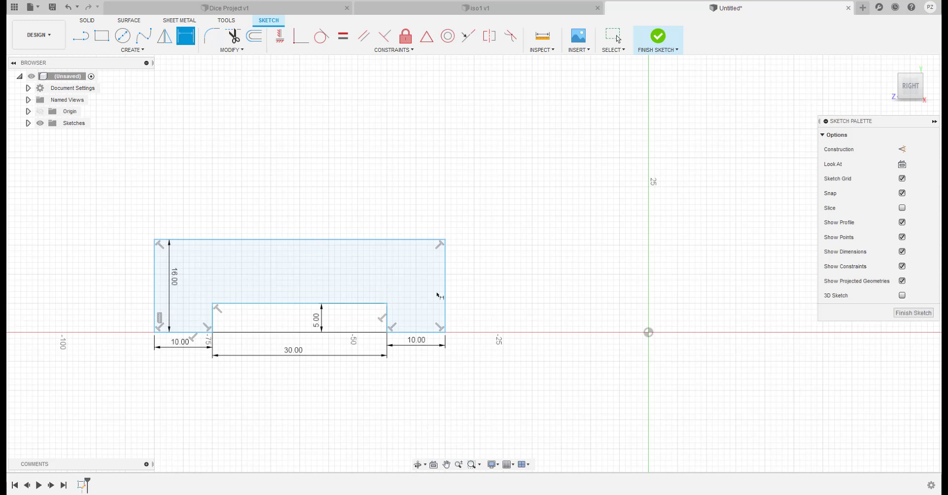
middle_click_drag(470, 415, 435, 441)
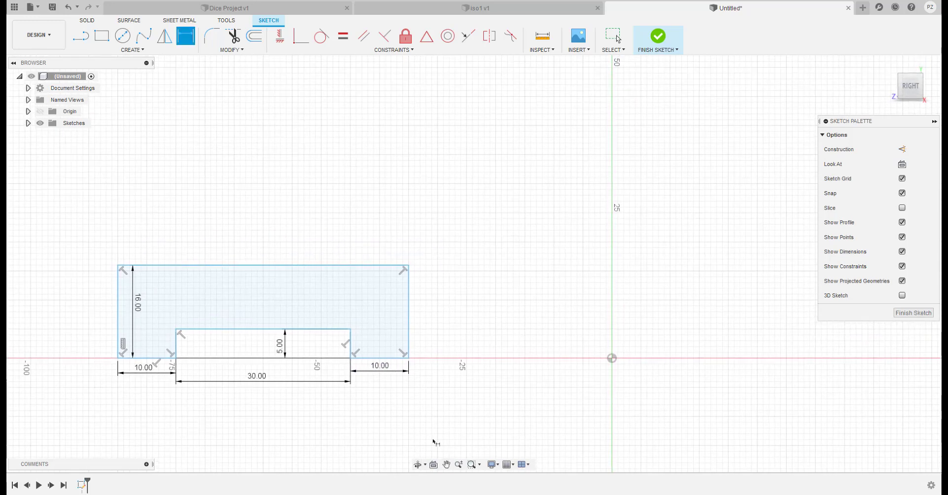
scroll(433, 442, "up", 1)
scroll(445, 426, "down", 2)
scroll(445, 427, "down", 2)
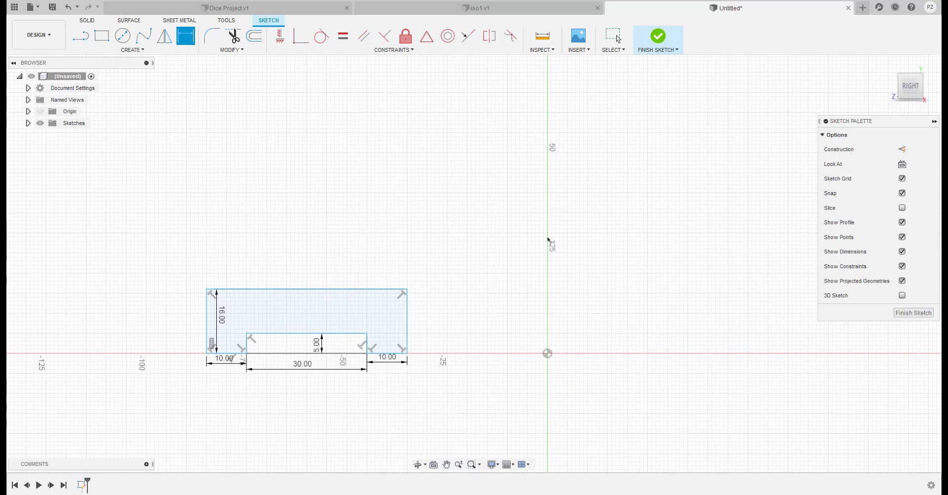
Draw a vertical centre line straight up from the sketch origin beside the foot profile
key("l")
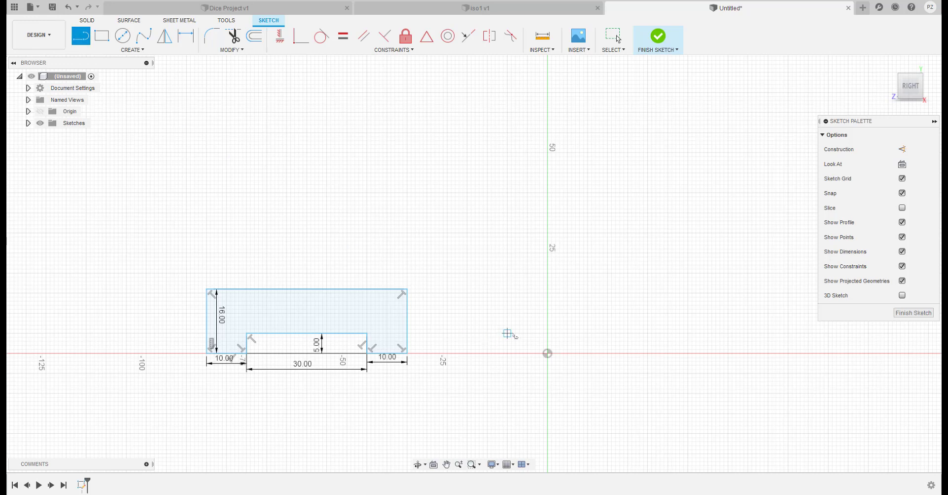
left_click(548, 353)
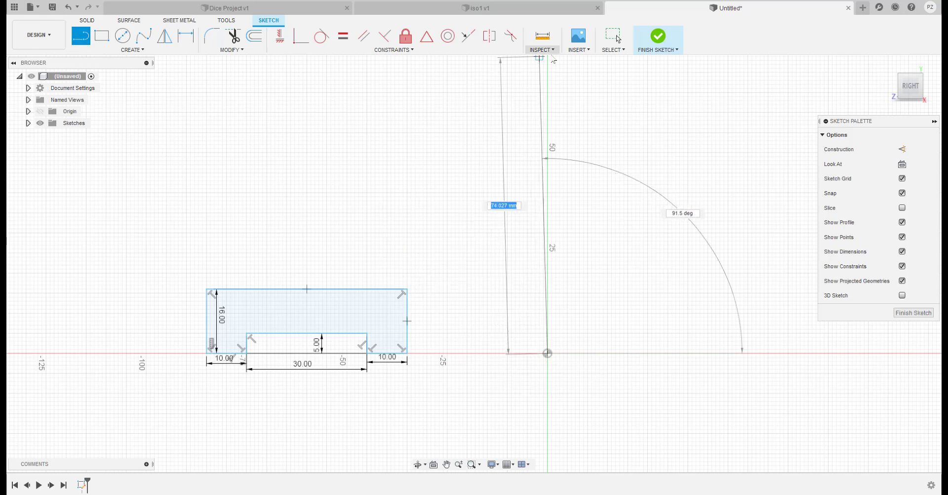
left_click(547, 87)
key("Escape")
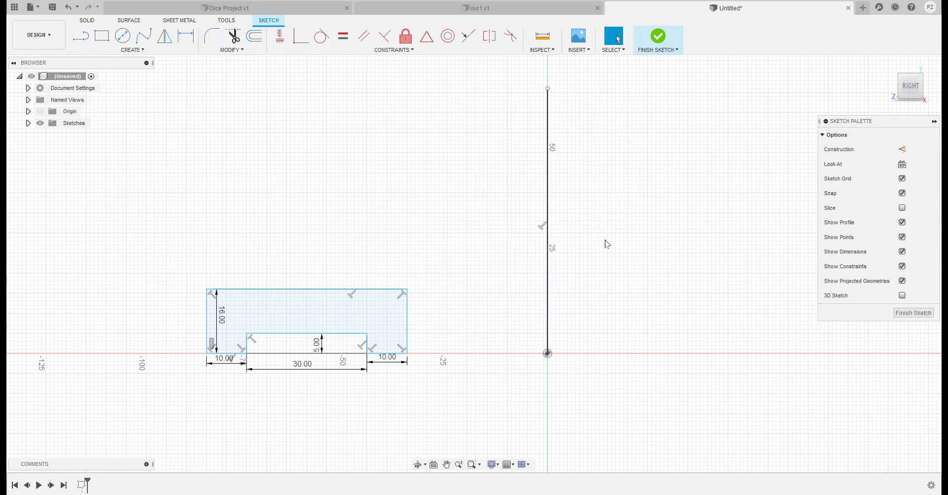
left_click(548, 179)
Switch to the reference drawing in Snipping Tool, mark the bracket's two outer end edges and circle the 180 overall length
left_click(364, 493)
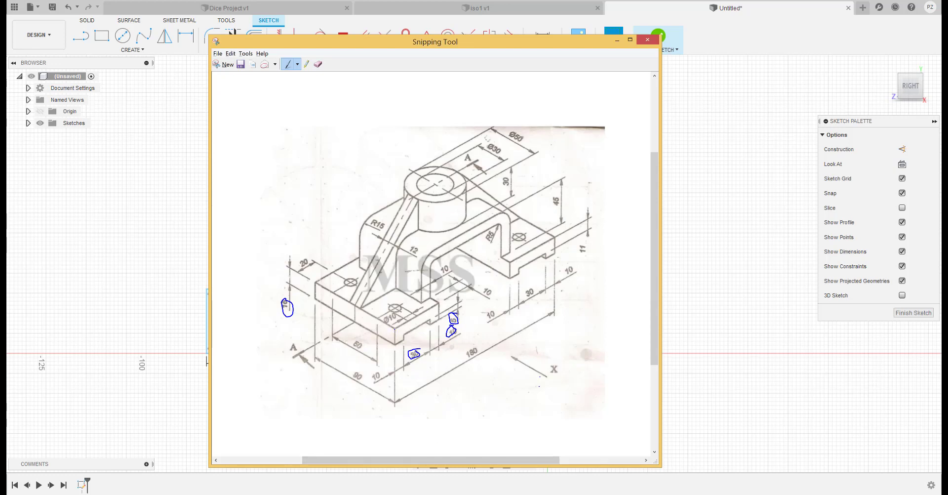
left_click_drag(395, 349, 394, 365)
left_click_drag(555, 238, 554, 247)
left_click_drag(476, 343, 461, 366)
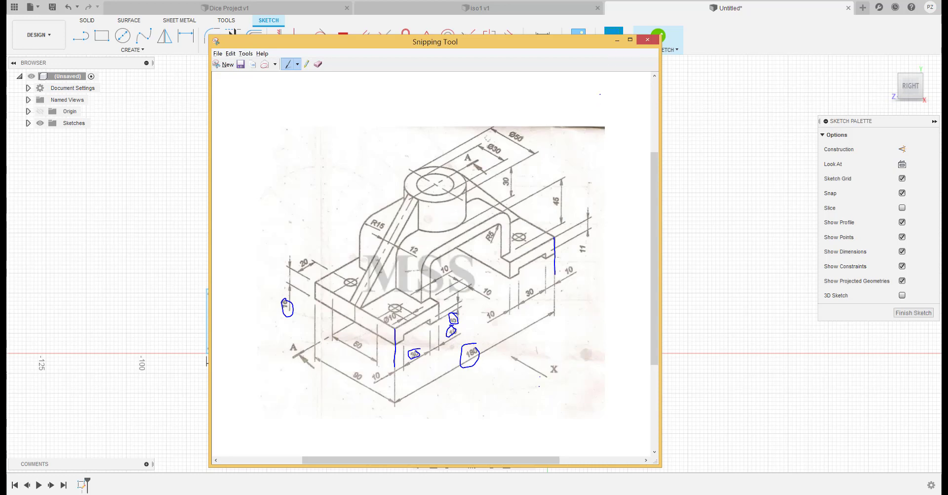
left_click(618, 39)
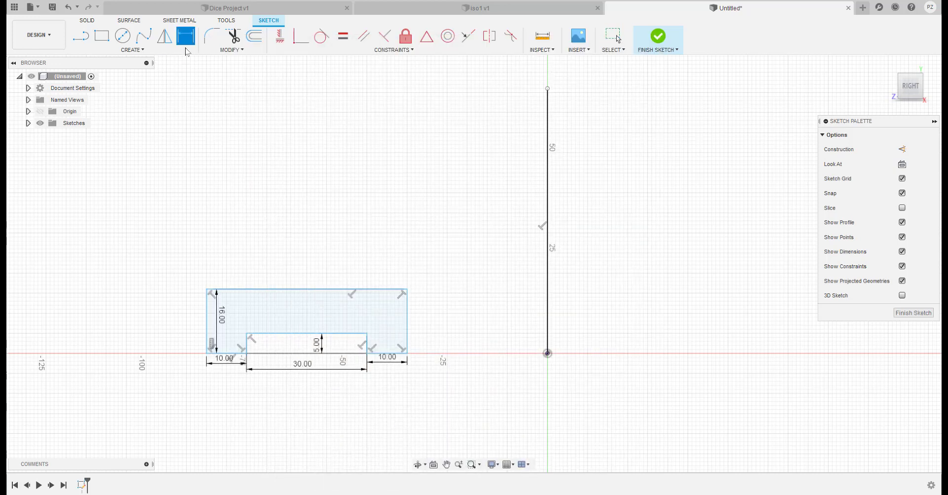
Dimension the distance from the foot profile's outer left edge to the vertical centre line as 90 mm
left_click(207, 309)
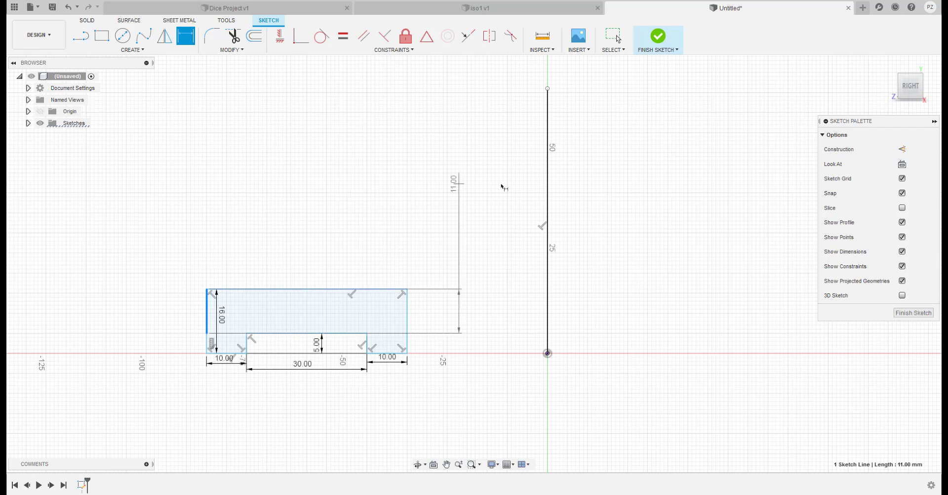
left_click(549, 187)
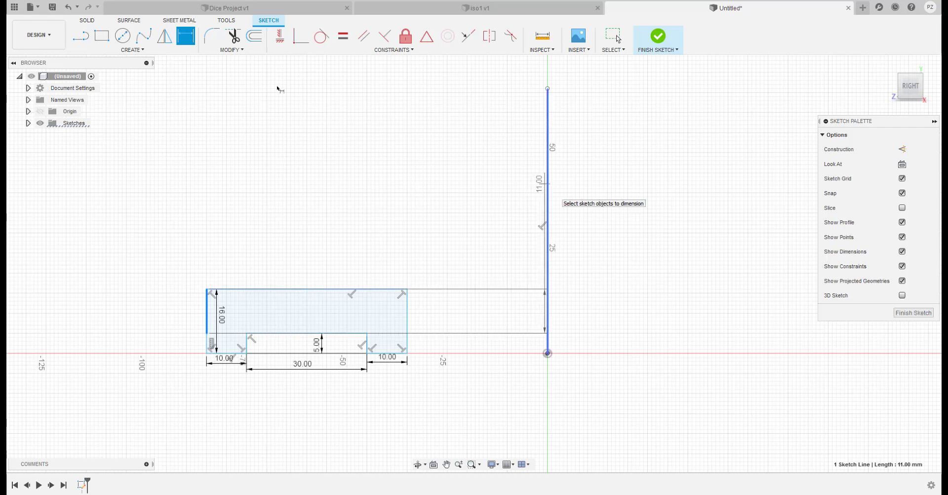
left_click(408, 157)
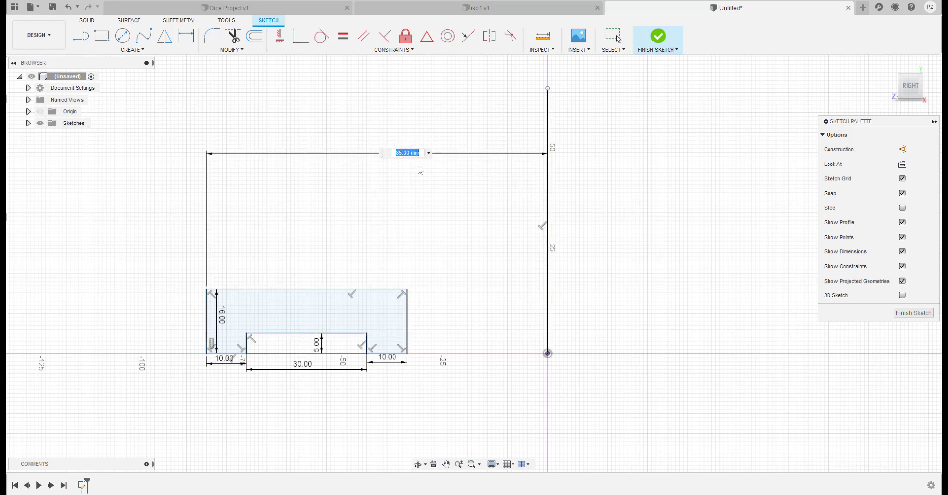
type("90")
key("Return")
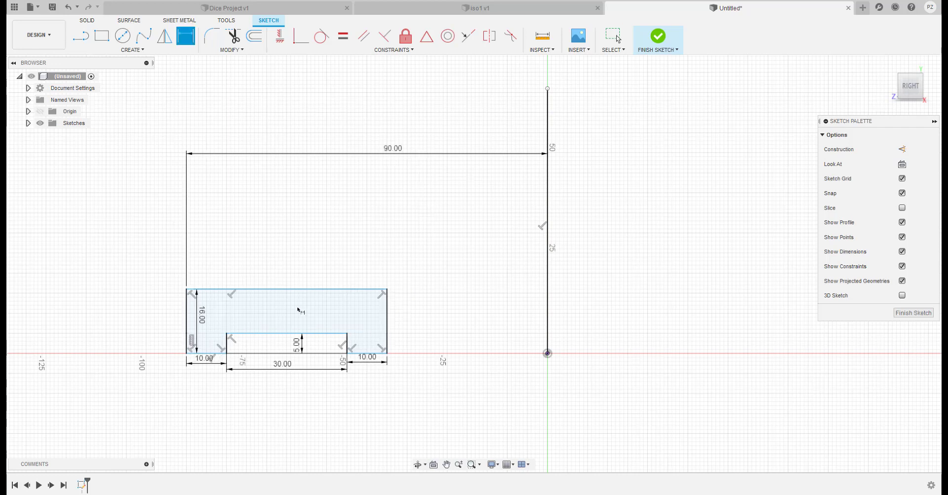
left_click(547, 354)
key("alt+Tab")
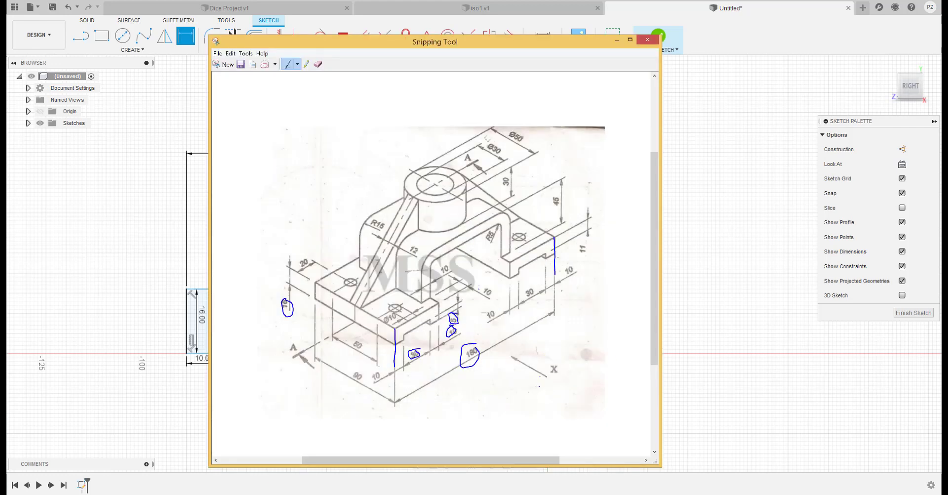
key("alt+Tab")
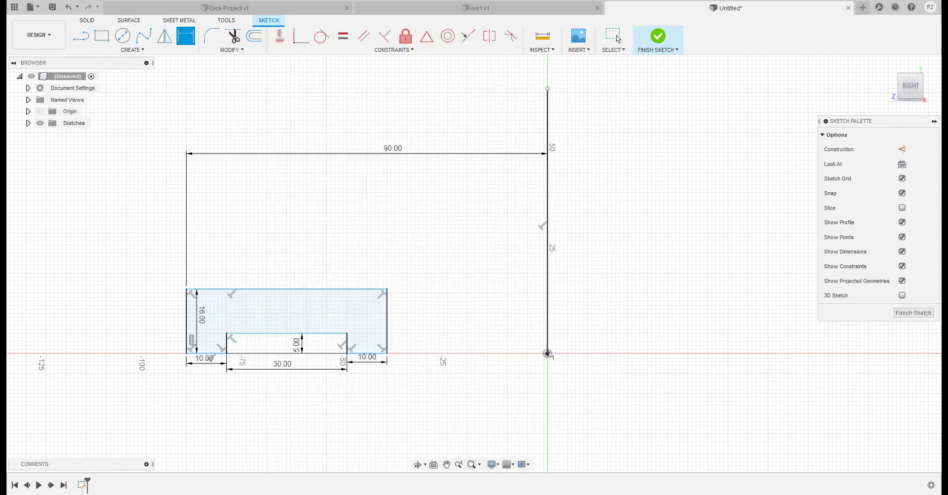
key("Escape")
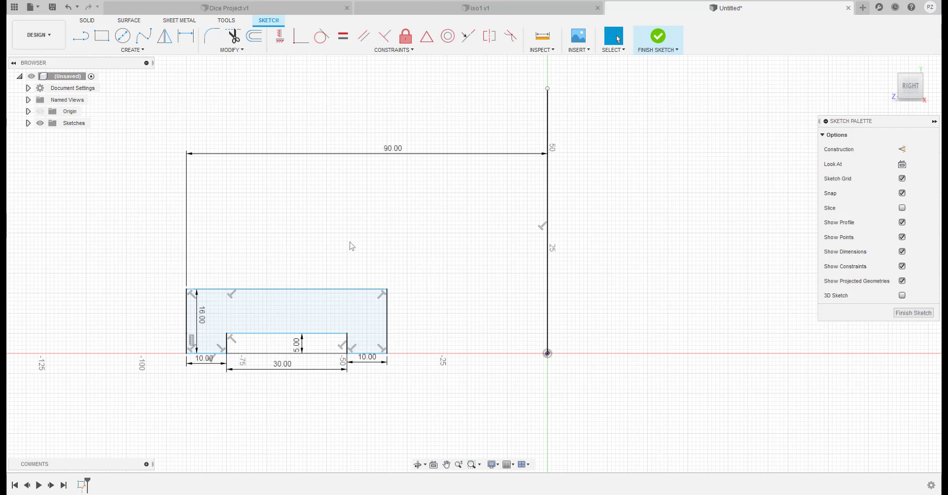
Mirror the whole notched foot profile across the vertical centre line and finish the sketch
left_click(130, 50)
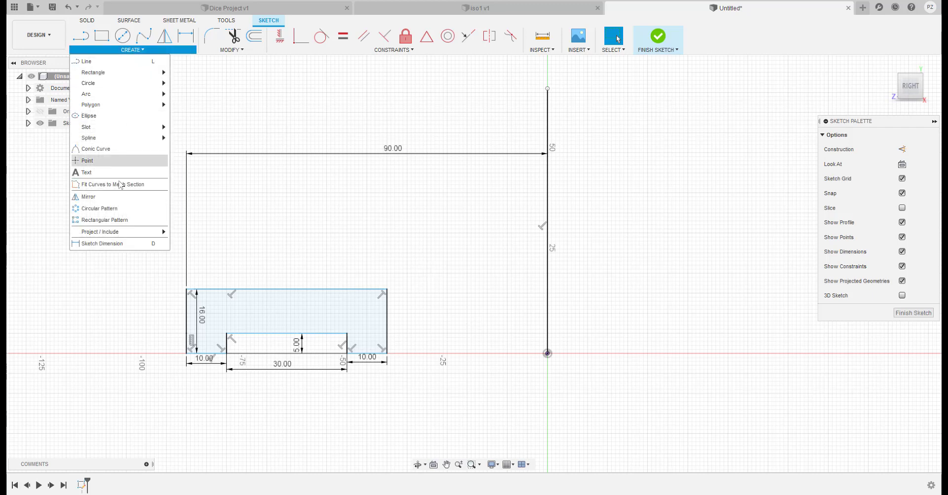
left_click(90, 200)
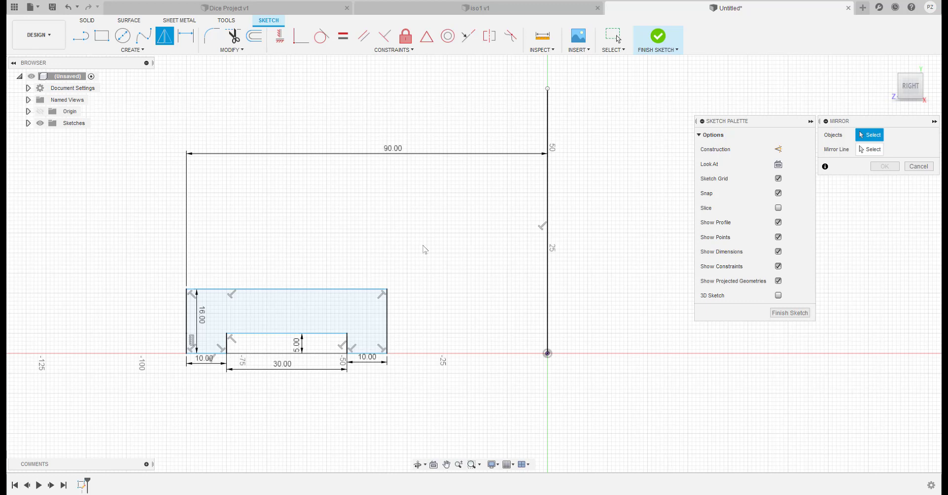
mouse_move(431, 242)
left_mouse_down()
mouse_move(318, 288)
mouse_move(128, 421)
left_mouse_up()
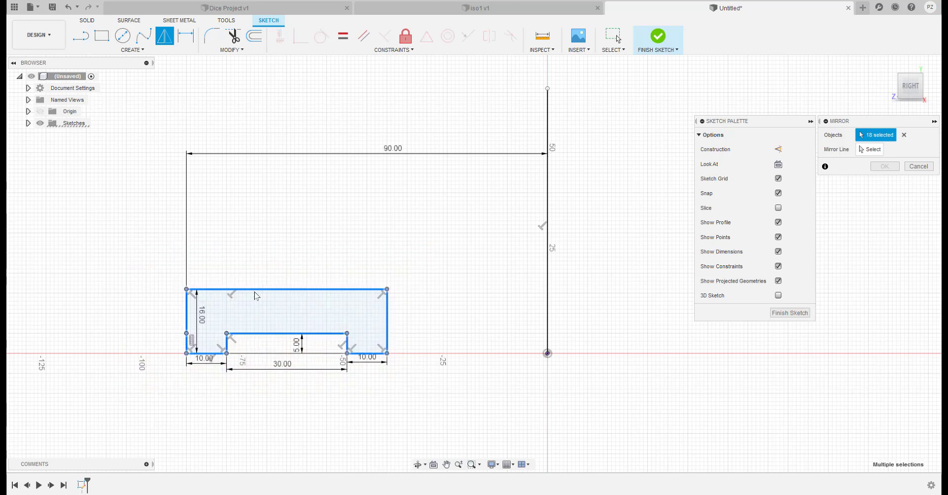
left_click(870, 149)
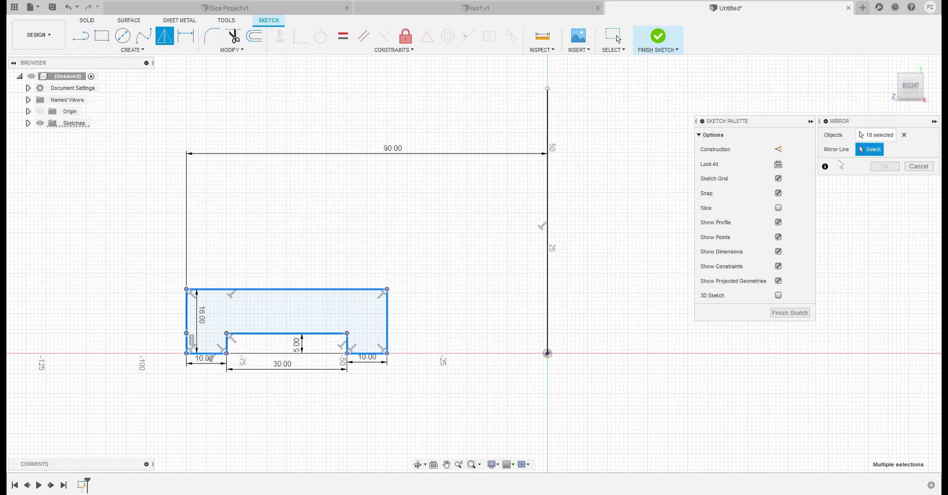
left_click(548, 187)
mouse_move(638, 301)
middle_mouse_down()
mouse_move(466, 324)
mouse_move(481, 360)
mouse_move(513, 358)
middle_mouse_up()
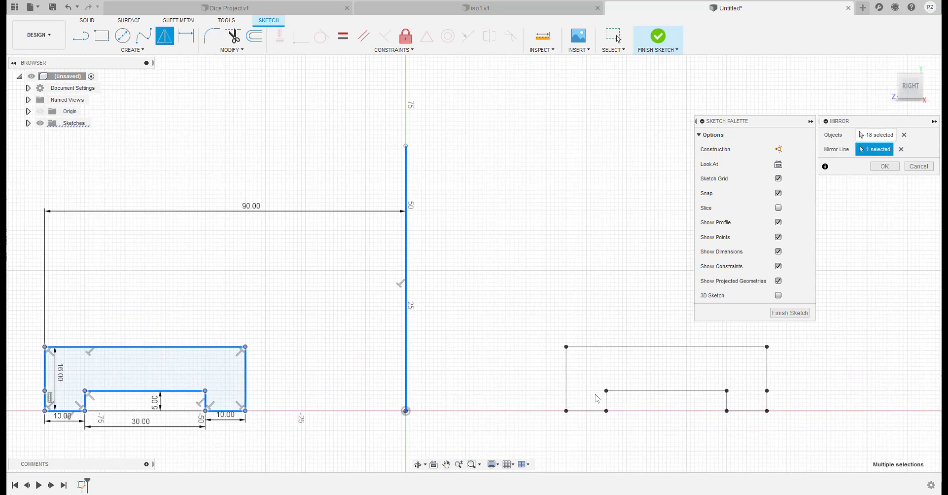
key("Return")
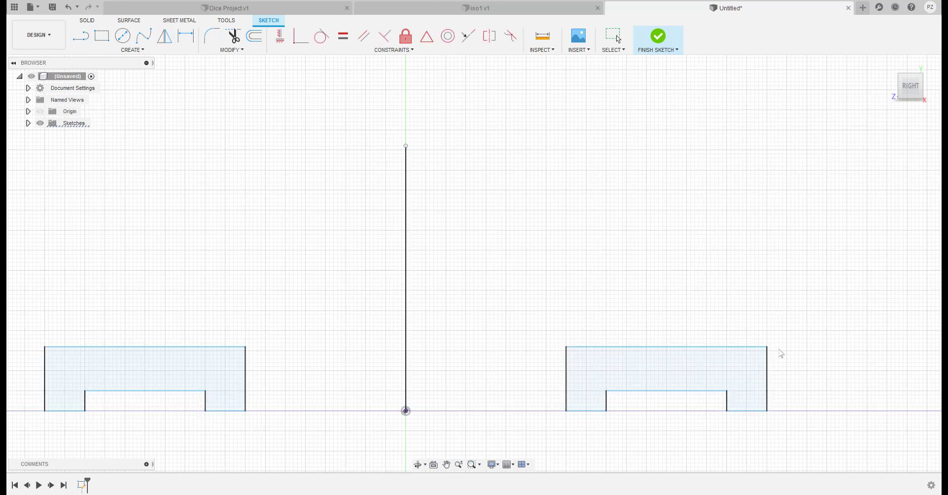
mouse_move(590, 288)
middle_mouse_down()
mouse_move(654, 249)
mouse_move(639, 263)
middle_mouse_up()
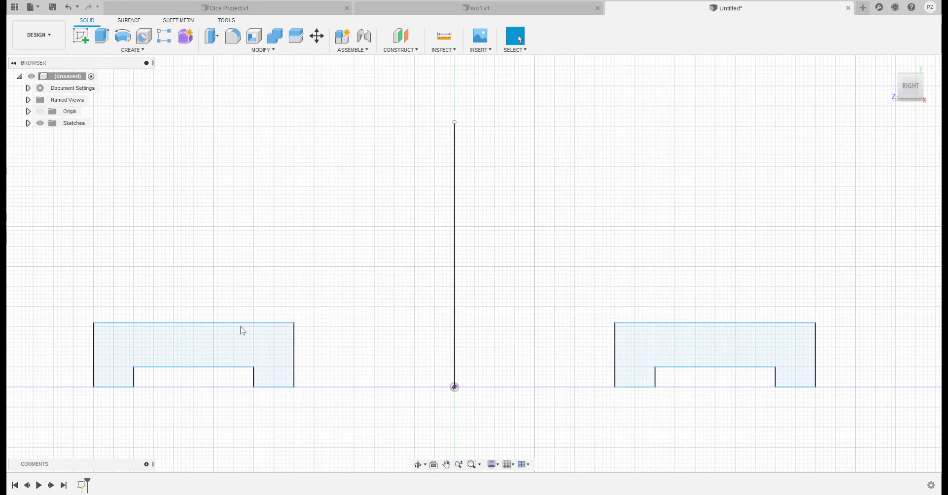
middle_click_drag(548, 384, 540, 368)
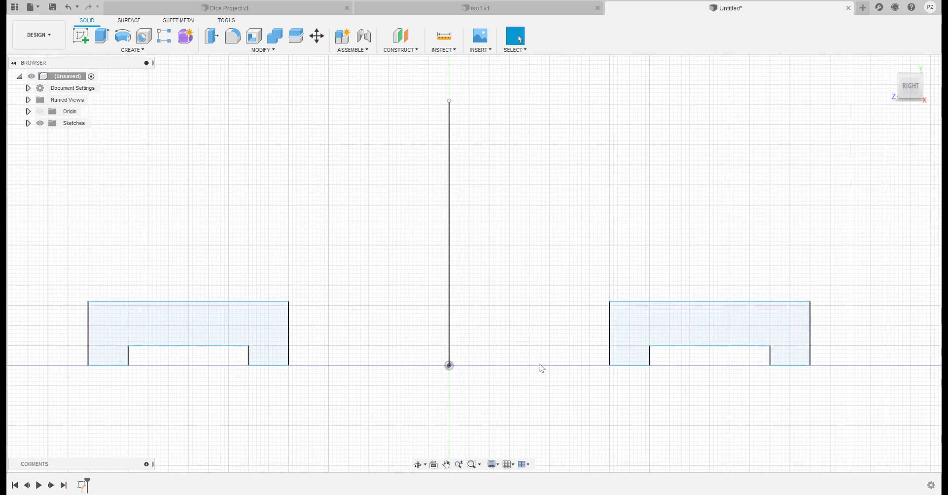
Circle the 90 width on the reference drawing and extrude both foot profiles -90 mm as new bodies
key("alt+Tab")
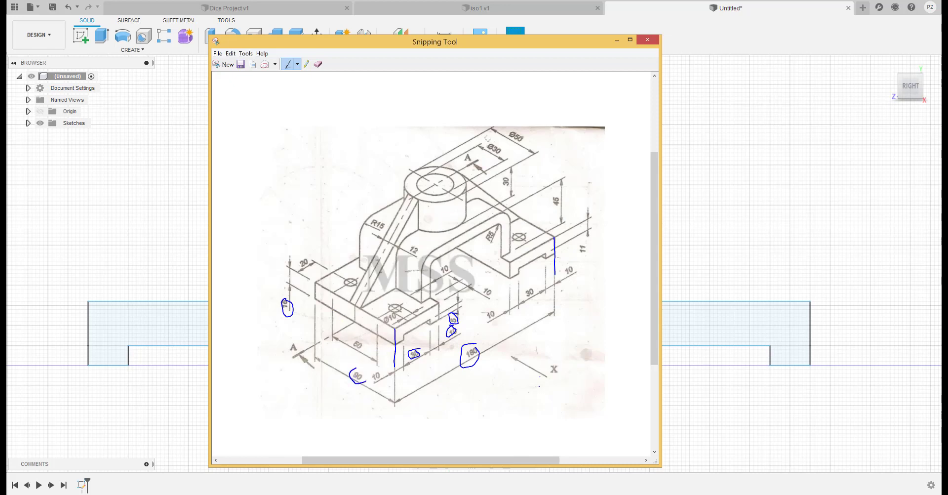
key("alt+Tab")
left_click(886, 63)
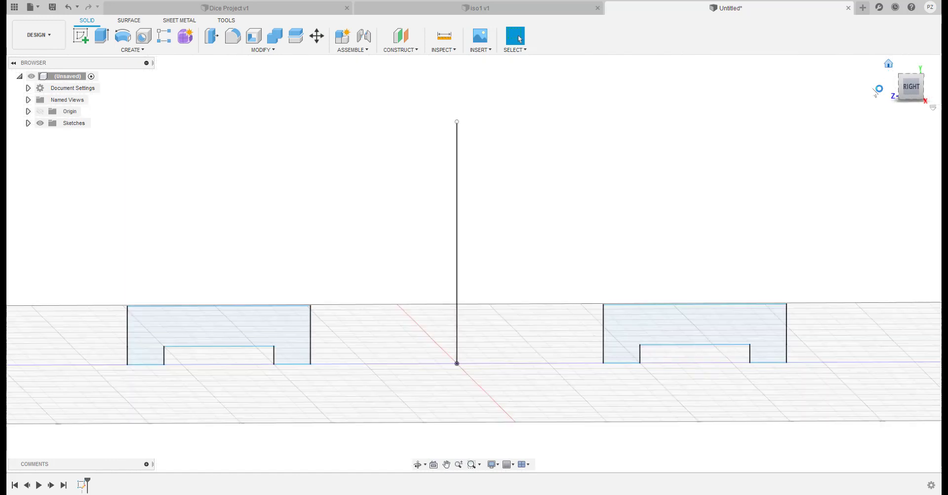
left_click(101, 36)
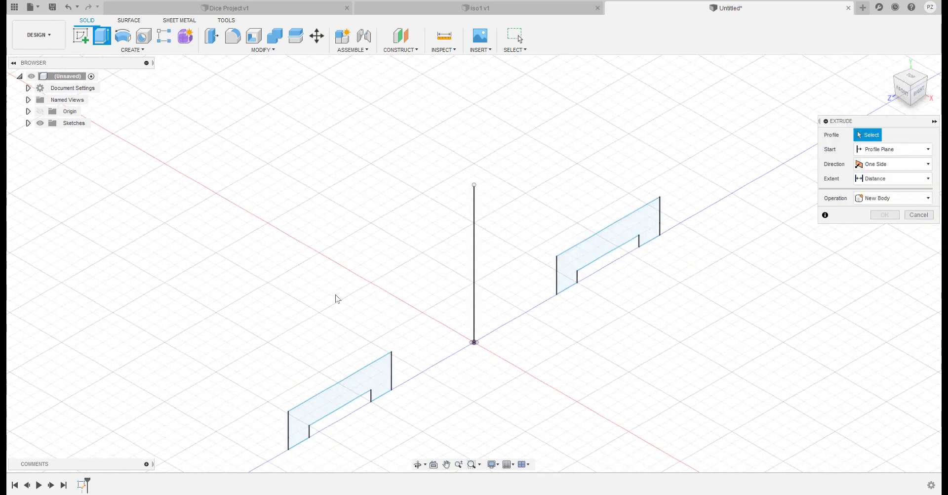
left_click(345, 390)
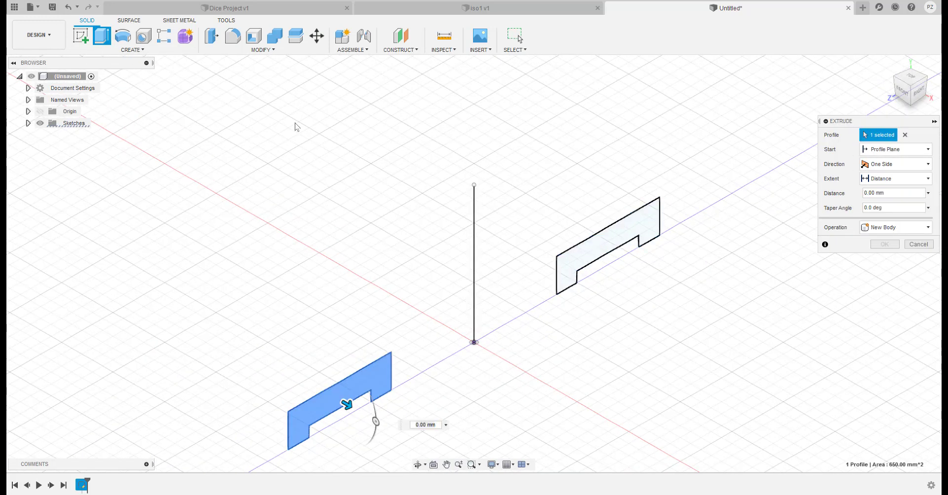
left_click(571, 279)
left_click_drag(615, 250, 313, 120)
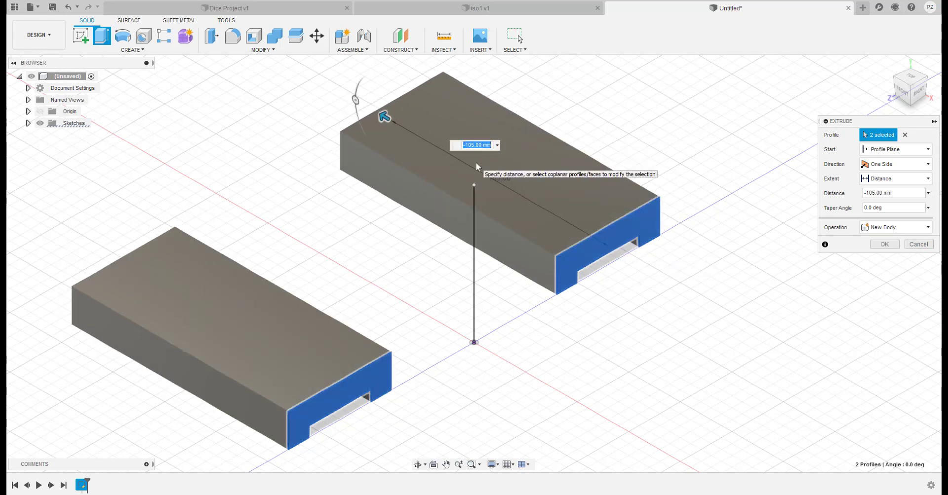
type("-90")
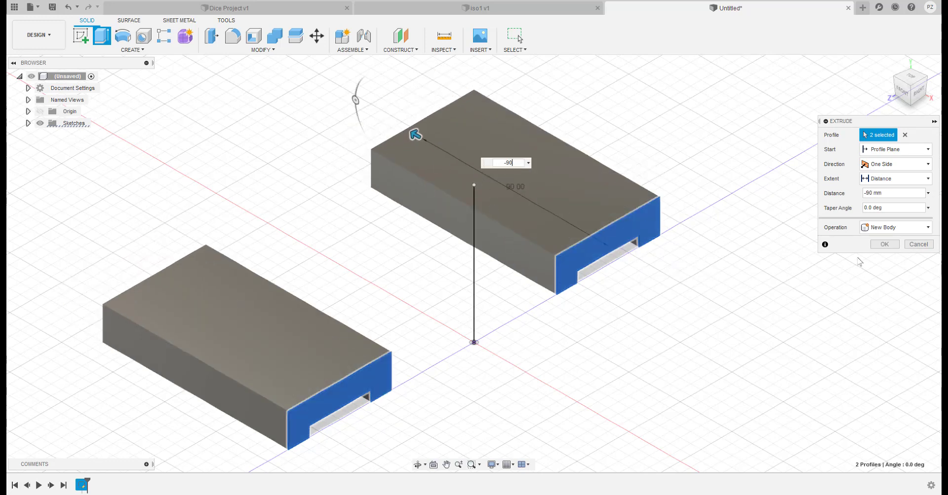
left_click(885, 244)
Check the reference drawing and create a construction plane offset -10 mm from the near foot's notched end face
key("alt+Tab")
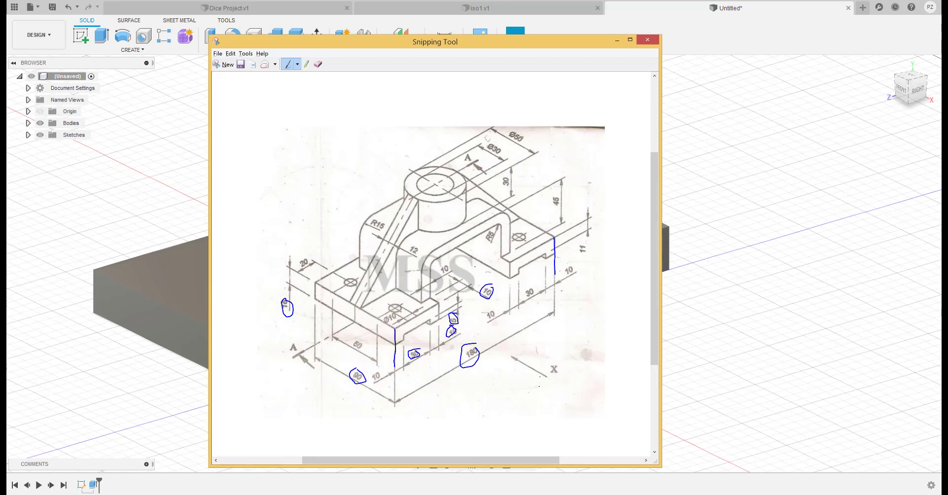
left_click(617, 40)
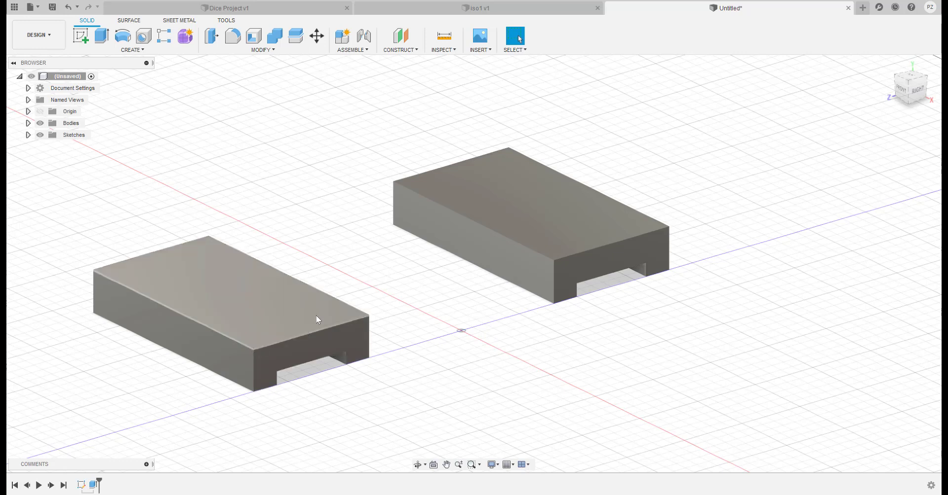
left_click(401, 49)
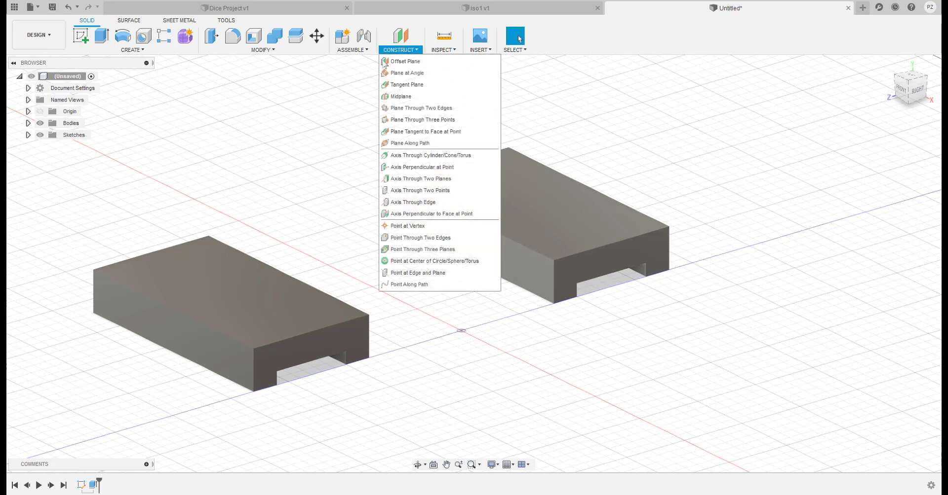
left_click(401, 65)
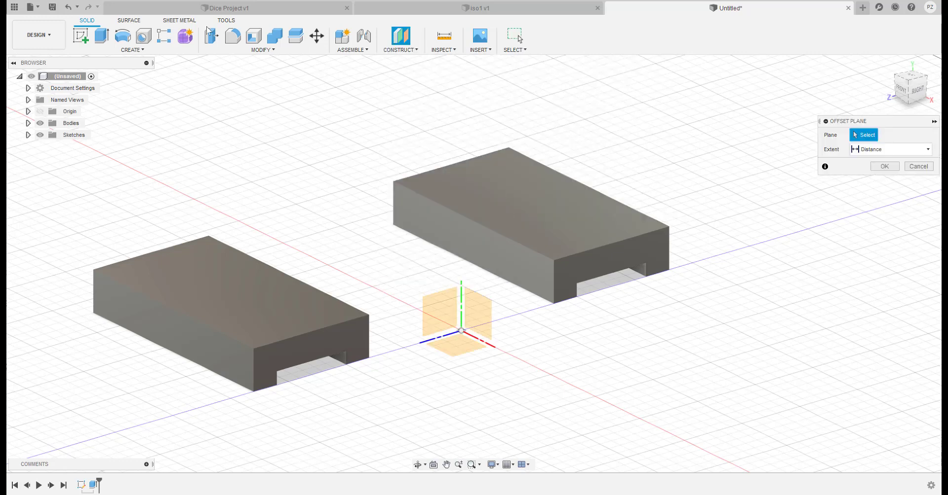
left_click(350, 336)
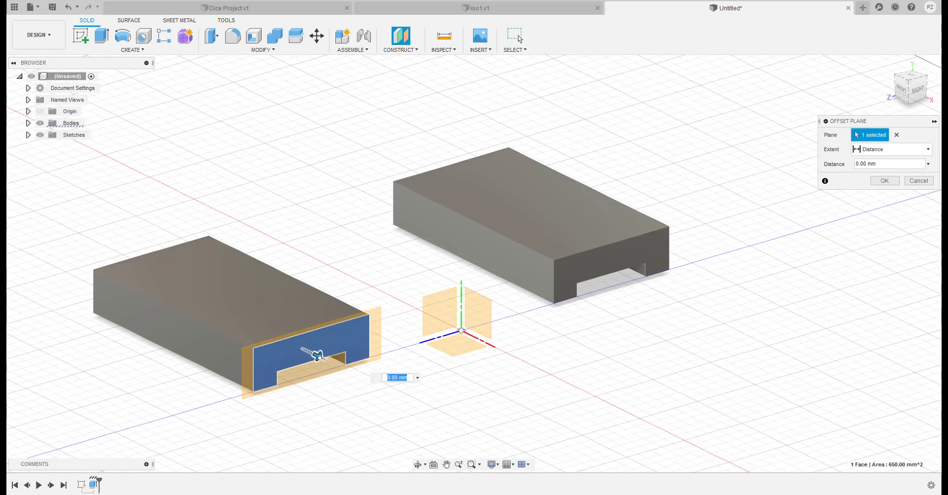
left_click_drag(316, 353, 286, 341)
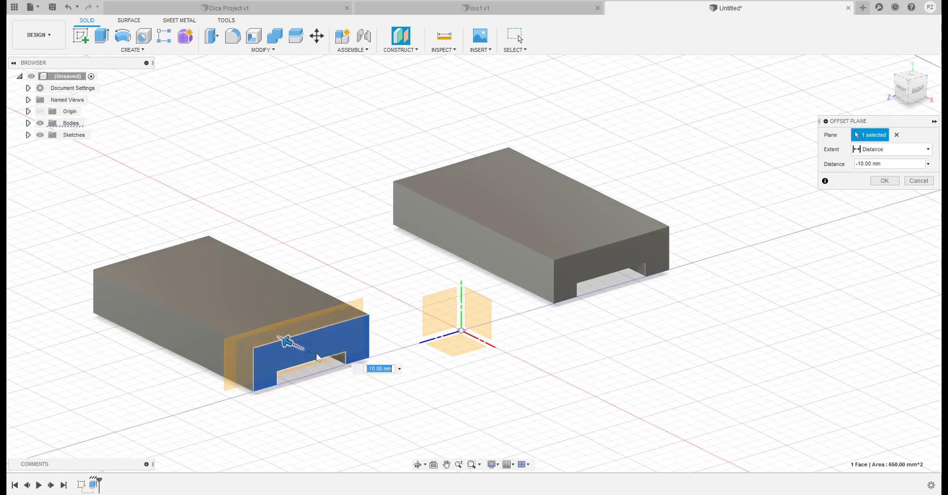
key("alt+Tab")
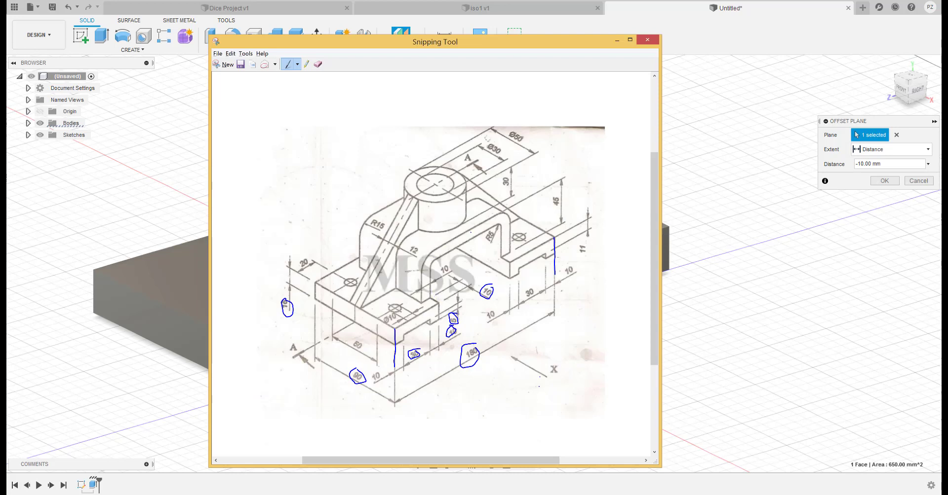
left_click(617, 40)
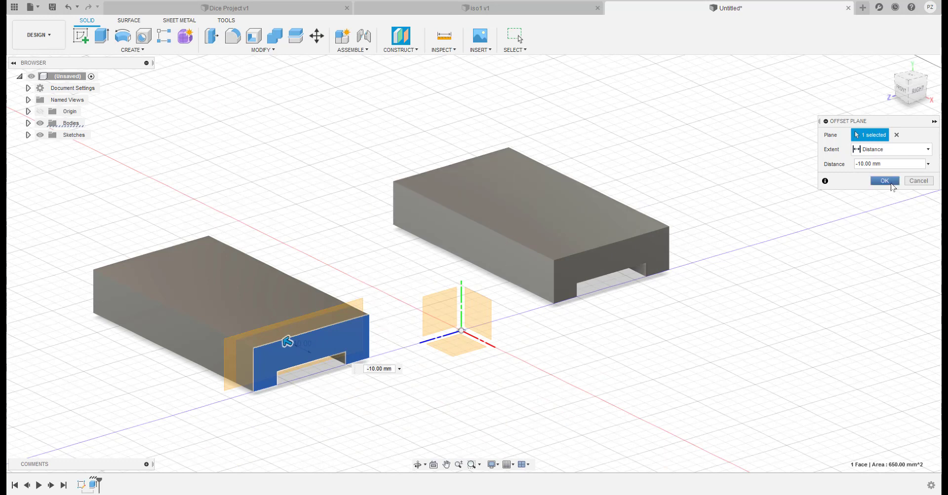
left_click(884, 181)
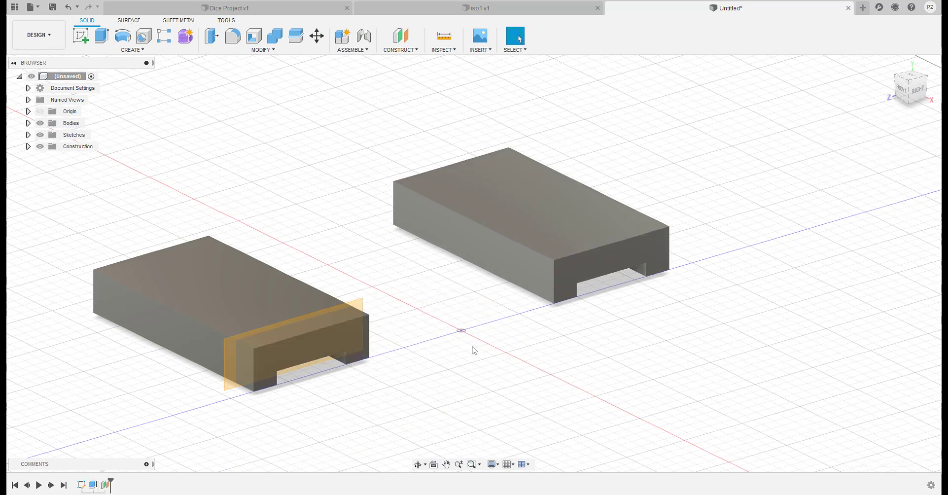
Start a sketch on the offset construction plane and consult the bridge's shape in the reference drawing
left_click(81, 36)
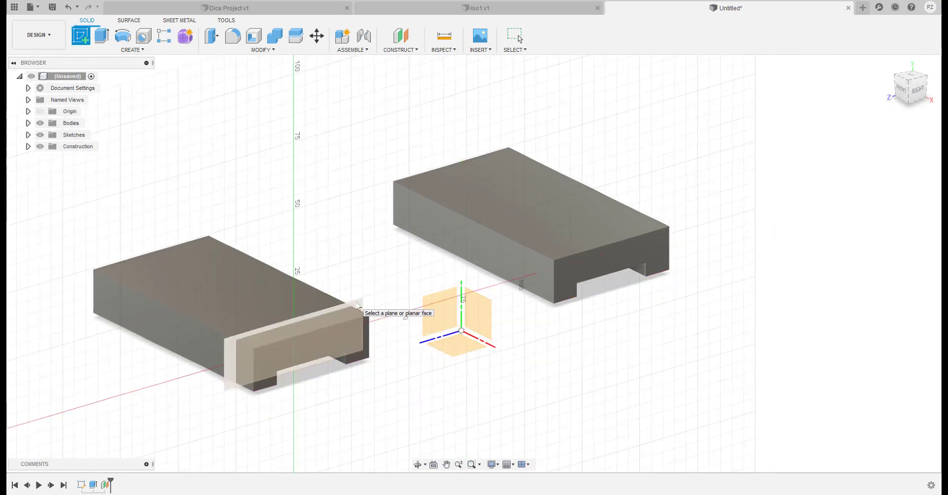
left_click(360, 307)
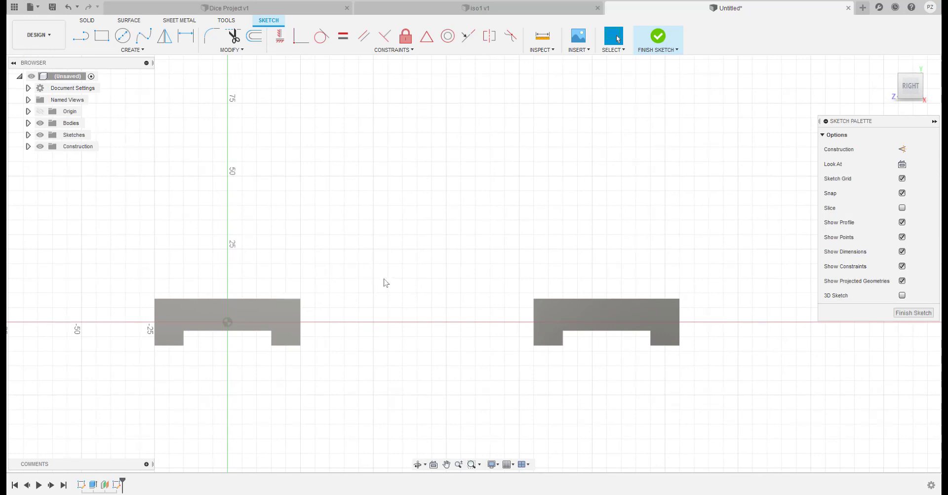
key("alt+Tab")
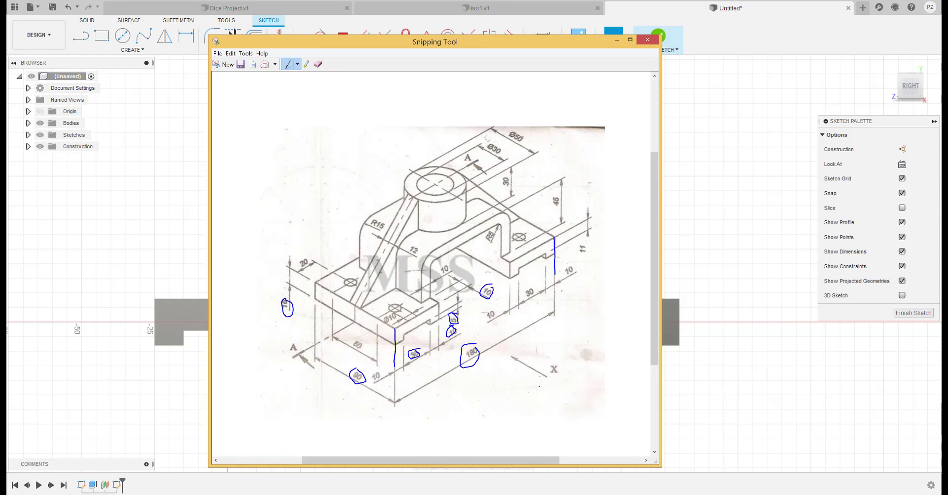
key("alt+Tab")
middle_click_drag(364, 260, 313, 302)
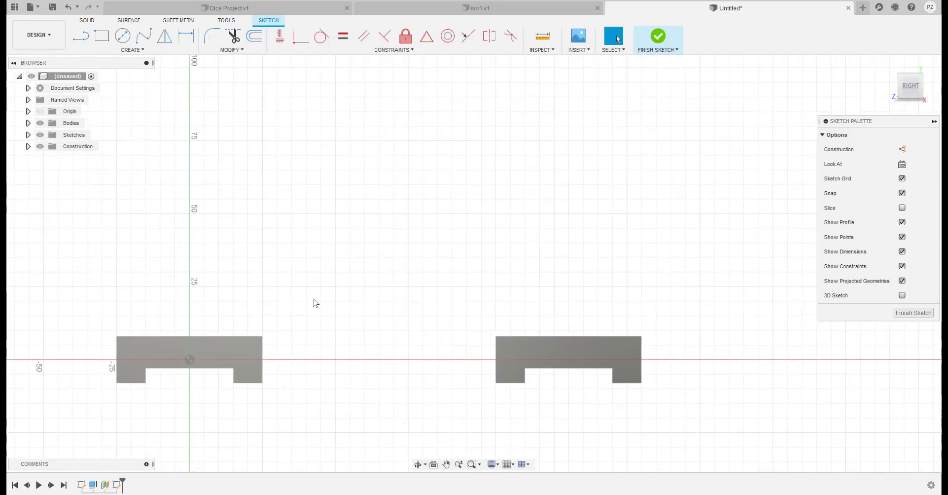
Draw the bridge's inner outline as three lines, about 41 mm high, between the facing top corners of the two feet
left_click(81, 36)
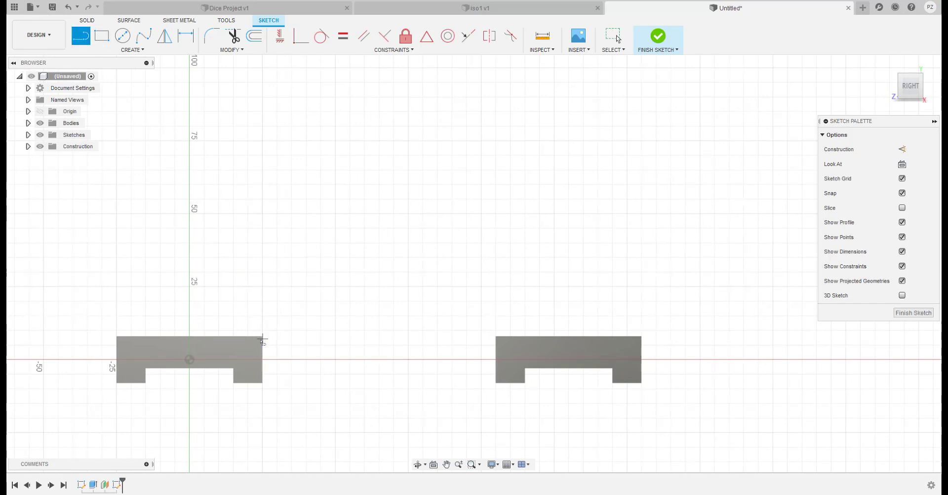
scroll(261, 337, "up", 2)
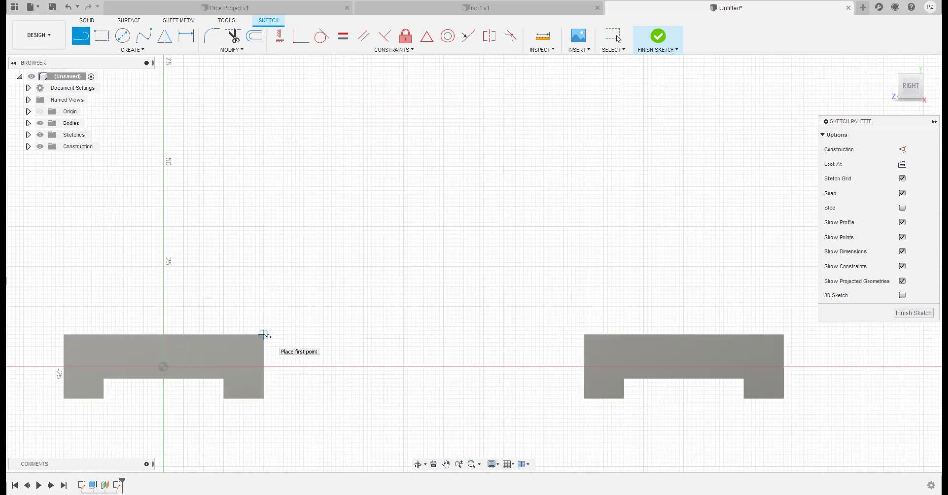
left_click(263, 335)
left_click(264, 171)
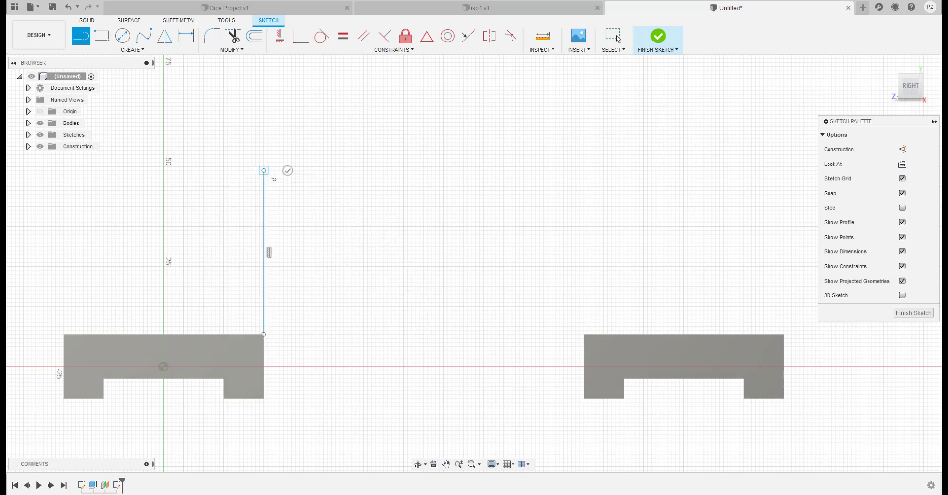
left_click(583, 170)
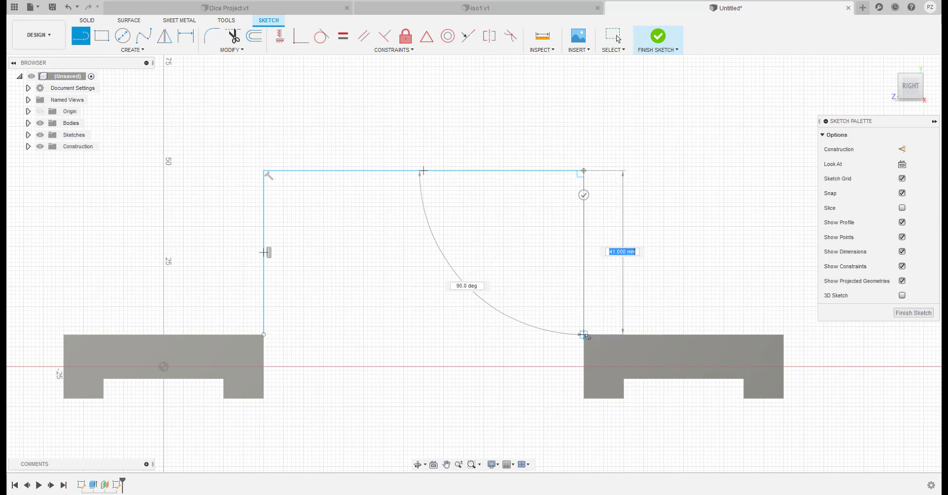
left_click(584, 334)
Add the bridge's outer outline, about 51 mm high, around the inner one and close the profile on top of both feet
left_click(603, 335)
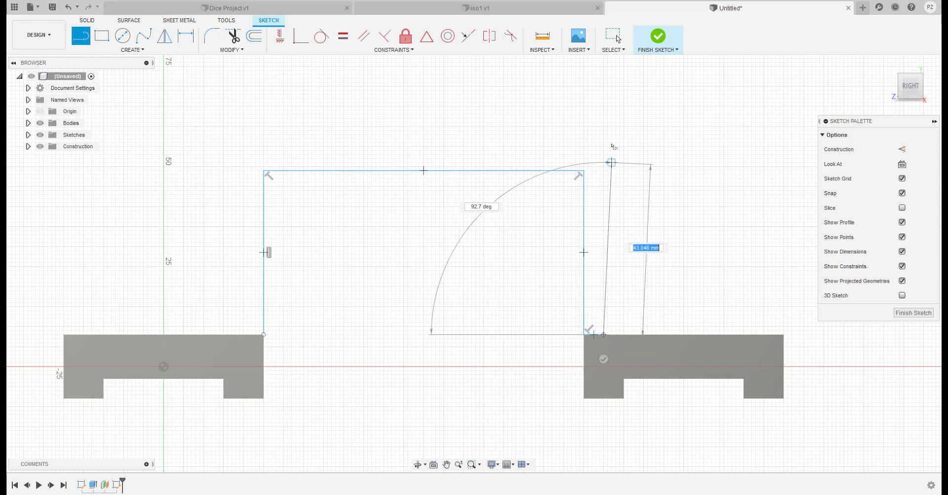
key("Return")
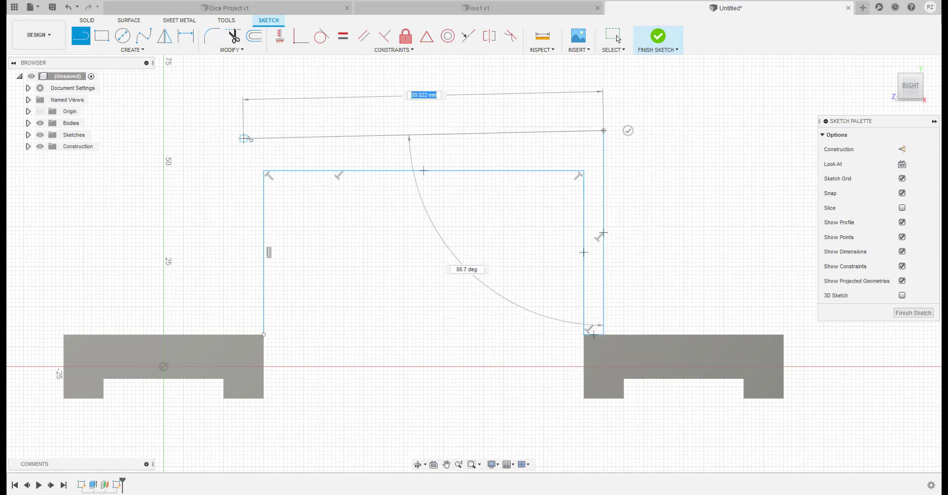
left_click(240, 130)
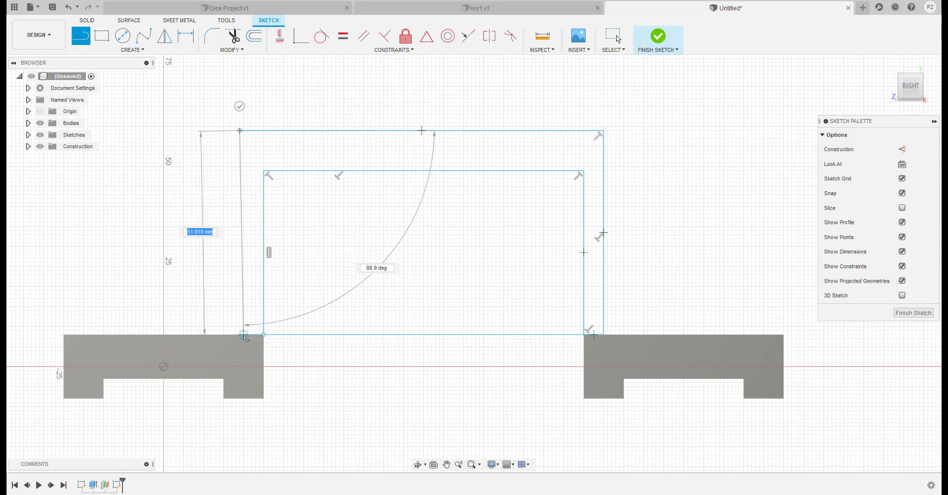
left_click(240, 335)
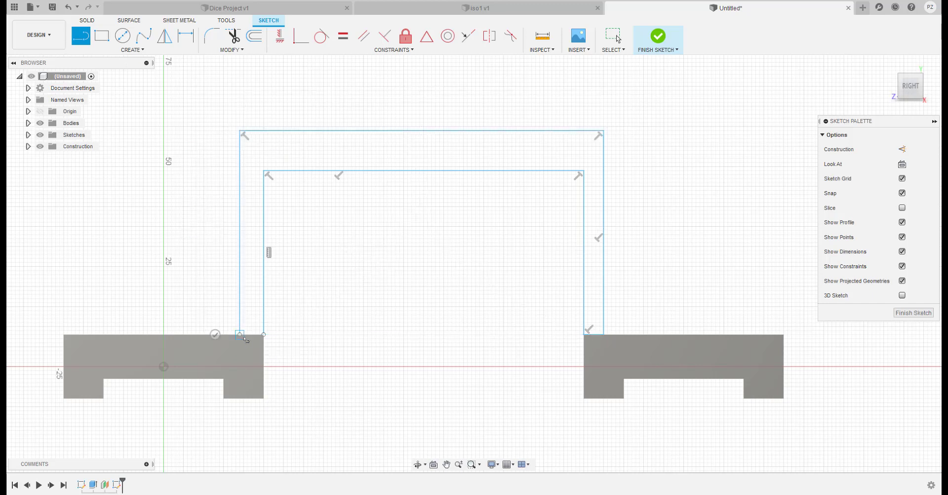
left_click(264, 334)
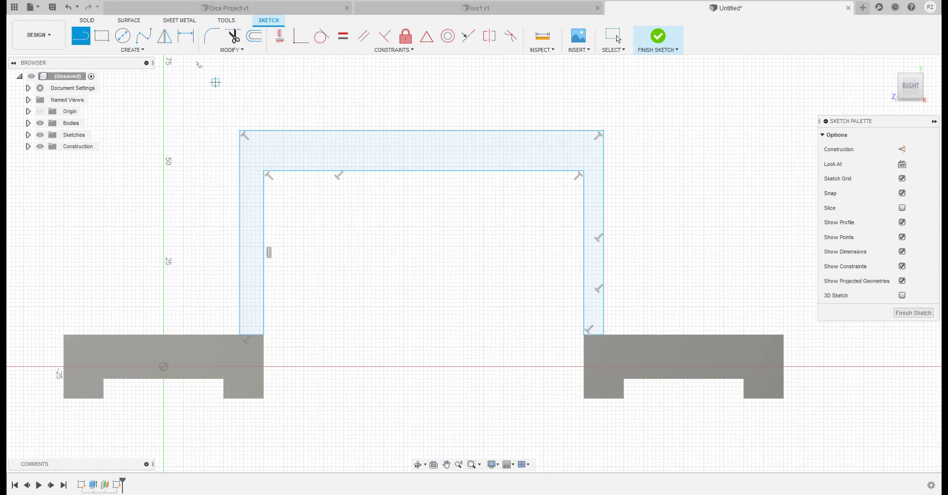
Circle the bridge's 10 thickness and 45 height on the reference drawing in Snipping Tool, then return to the sketch
left_click(185, 36)
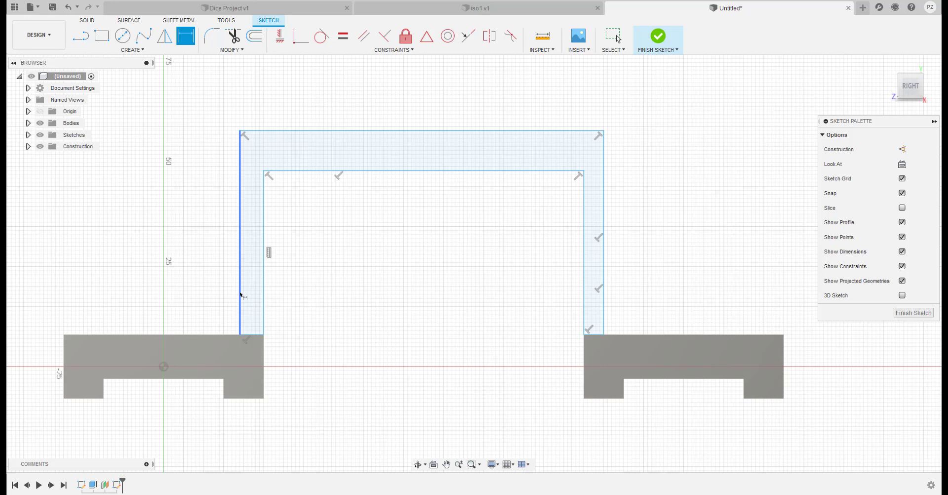
key("alt+Tab")
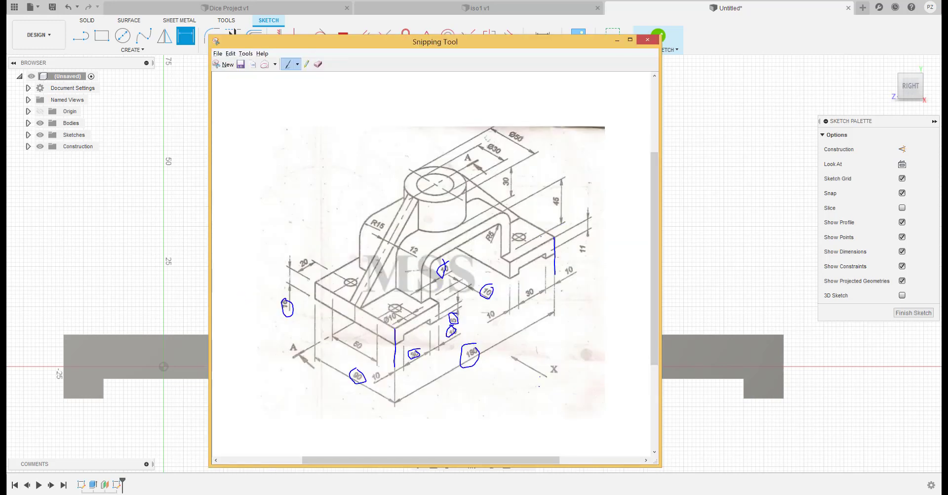
left_click_drag(559, 191, 563, 192)
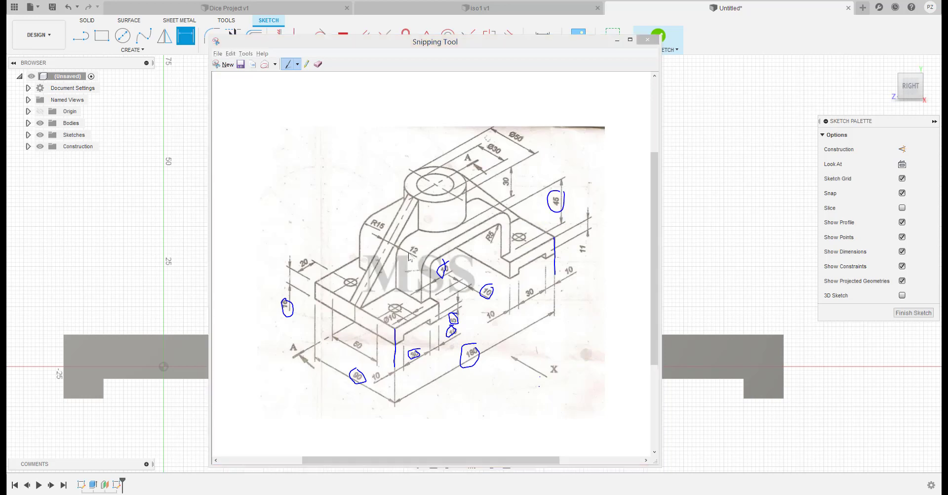
key("alt+Tab")
Dimension the width of the bridge's left leg as 10 mm
left_click(241, 241)
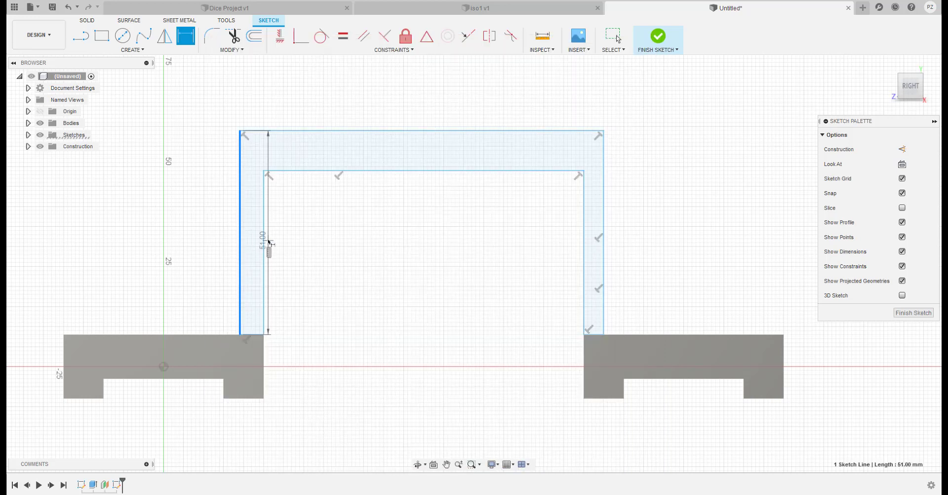
left_click(264, 240)
left_click(255, 104)
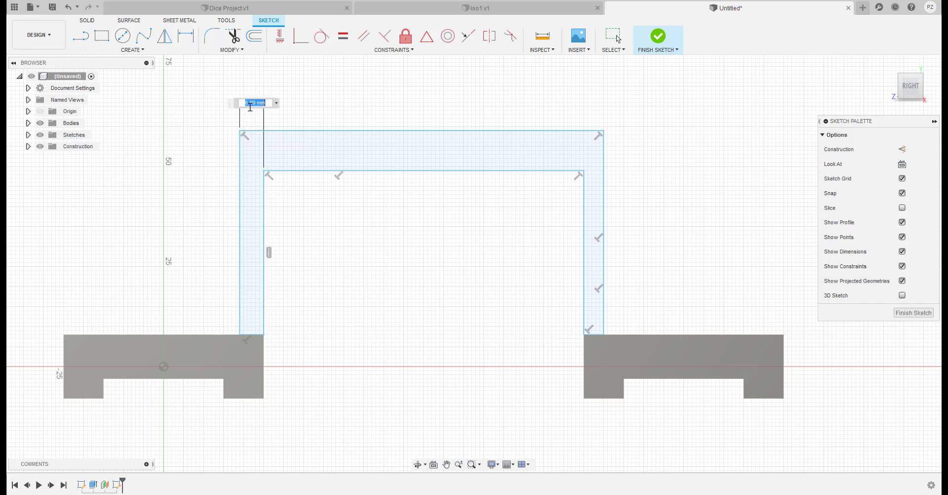
type("10")
key("Return")
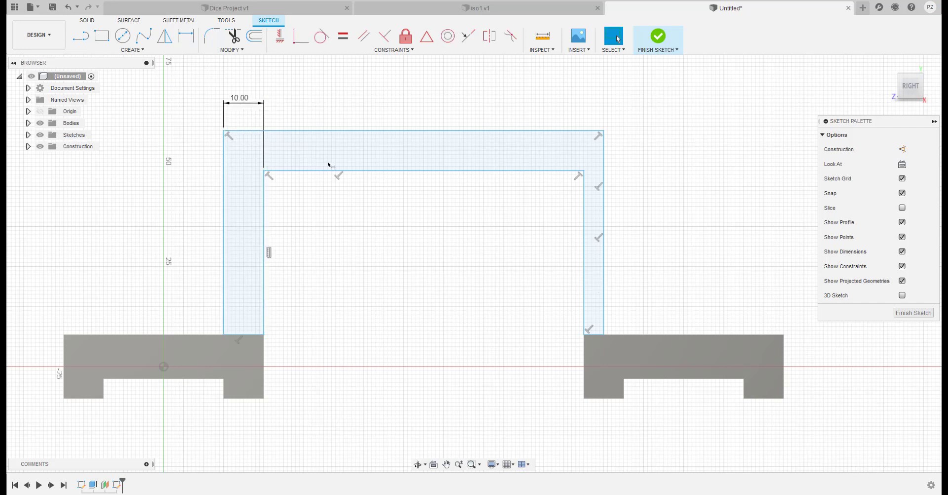
Dimension the width of the bridge's right leg as 10 mm
left_click(585, 225)
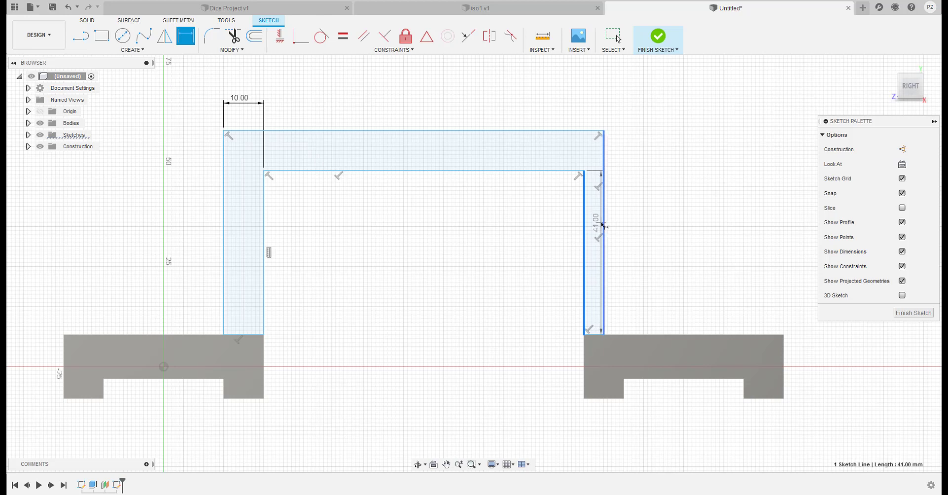
left_click(604, 158)
left_click(598, 95)
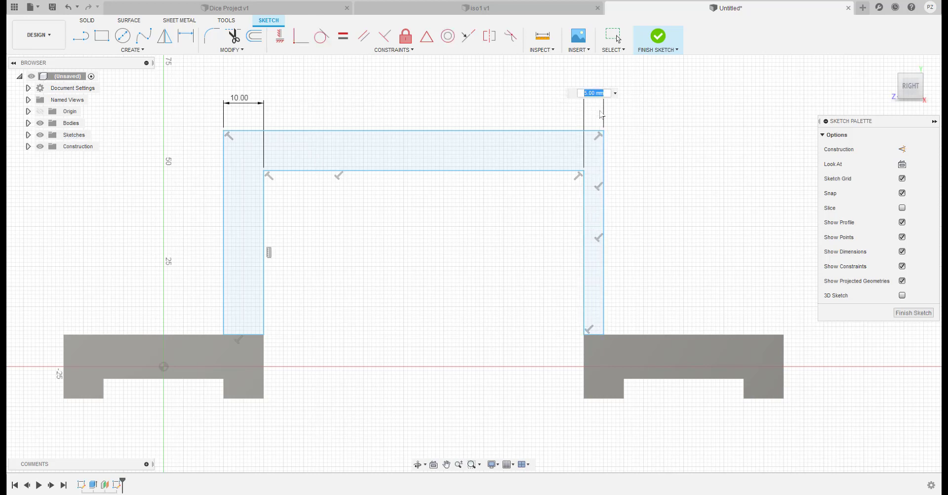
type("10")
key("Return")
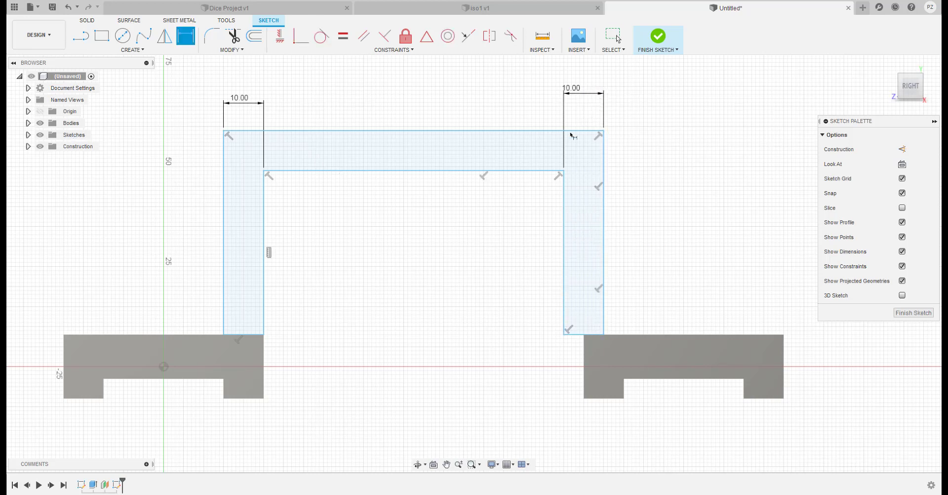
Dimension the thickness of the bridge's horizontal top bar as 10 mm
left_click(496, 131)
left_click(496, 171)
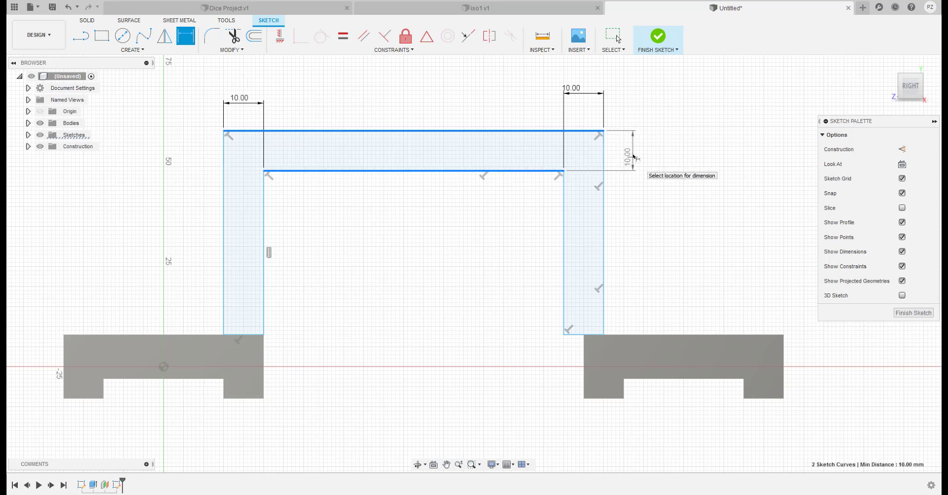
left_click(635, 163)
key("Return")
Dimension the height from the right leg's bottom edge to the bridge's top edge as 45 mm
left_click(517, 131)
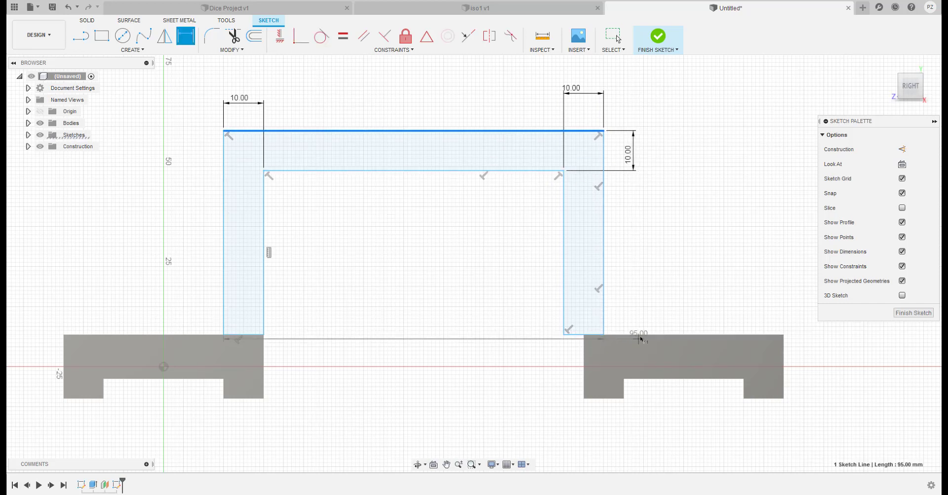
left_click(575, 336)
left_click(758, 256)
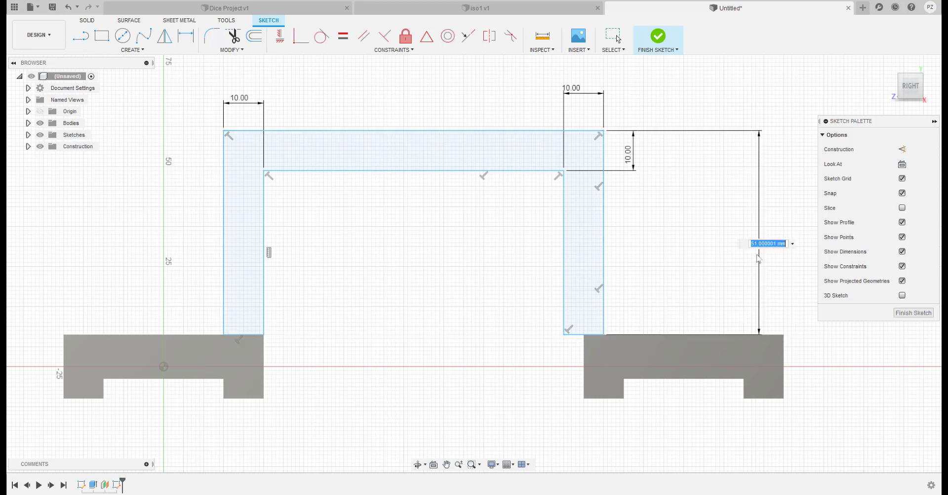
type("45")
key("Return")
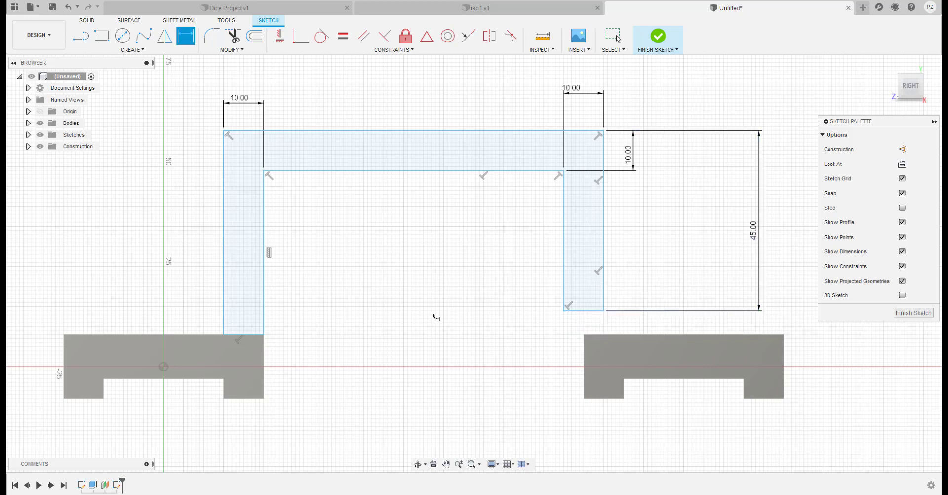
Dimension the height from the left foot's top edge to the bridge's top edge as 45 mm
left_click(304, 131)
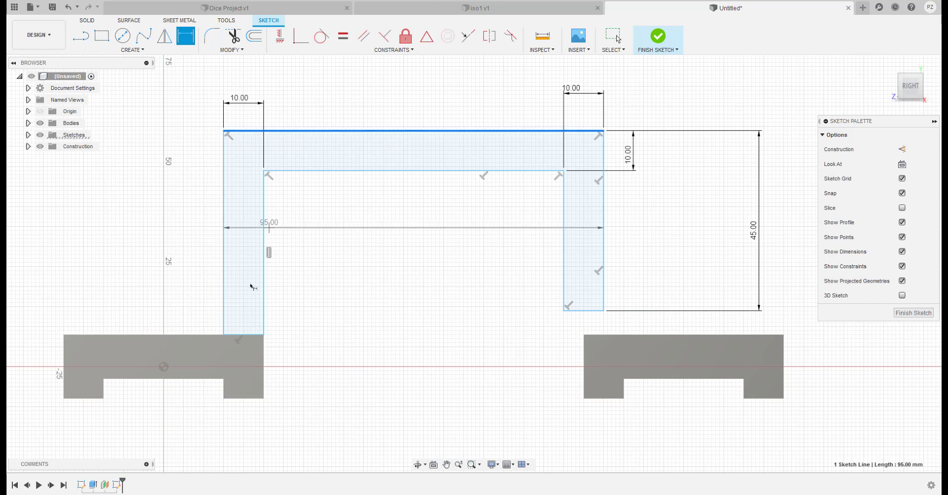
left_click(244, 335)
left_click(182, 280)
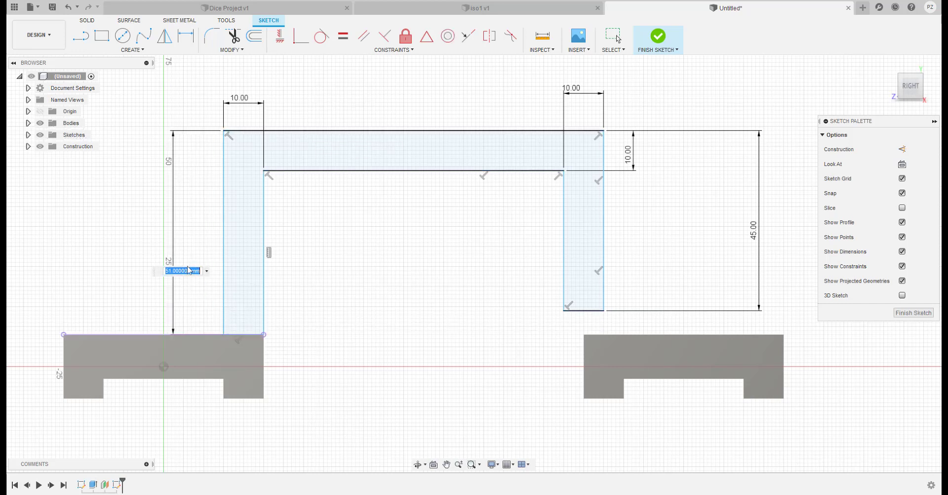
type("45")
key("Return")
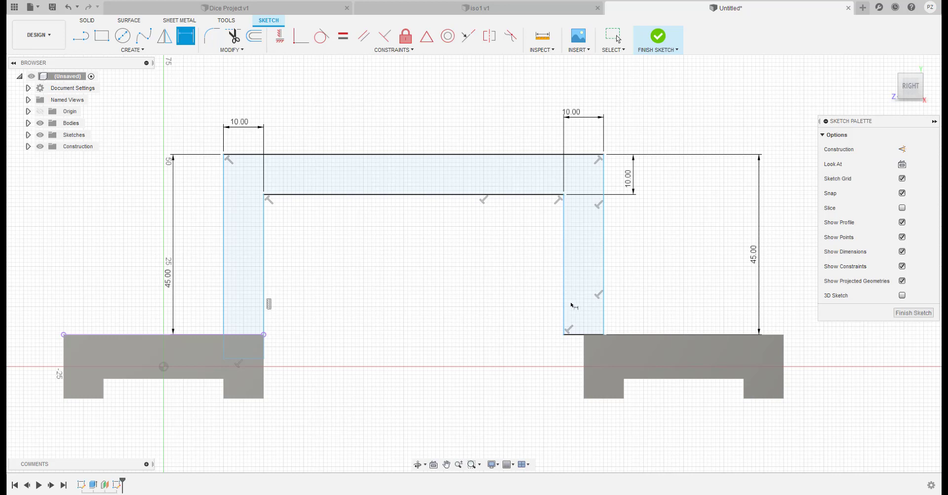
key("Escape")
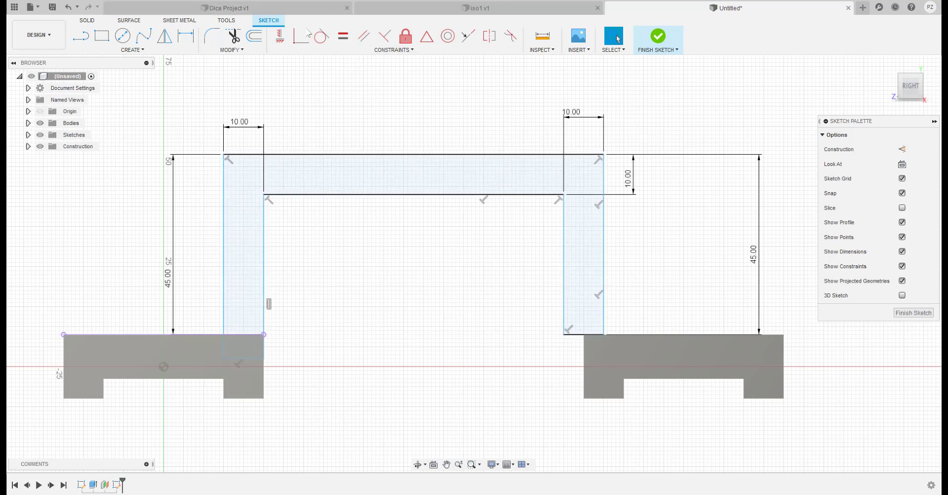
left_click(186, 36)
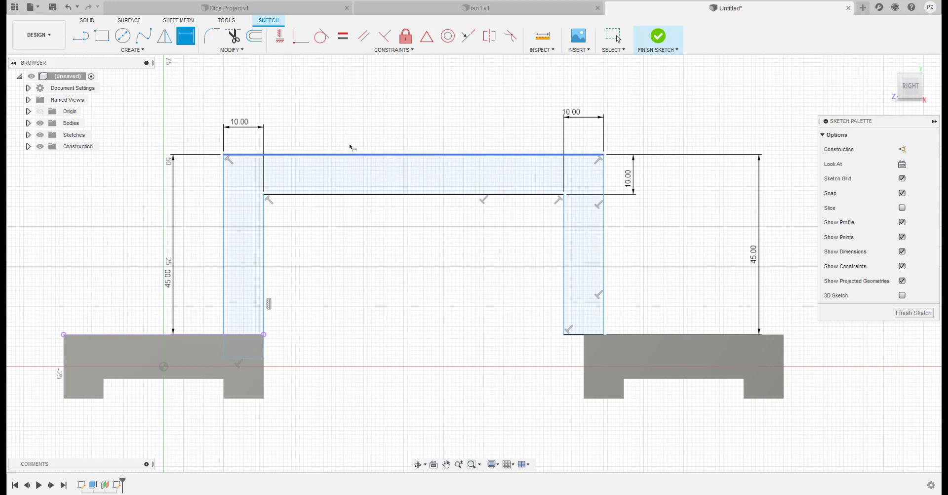
left_click(351, 147)
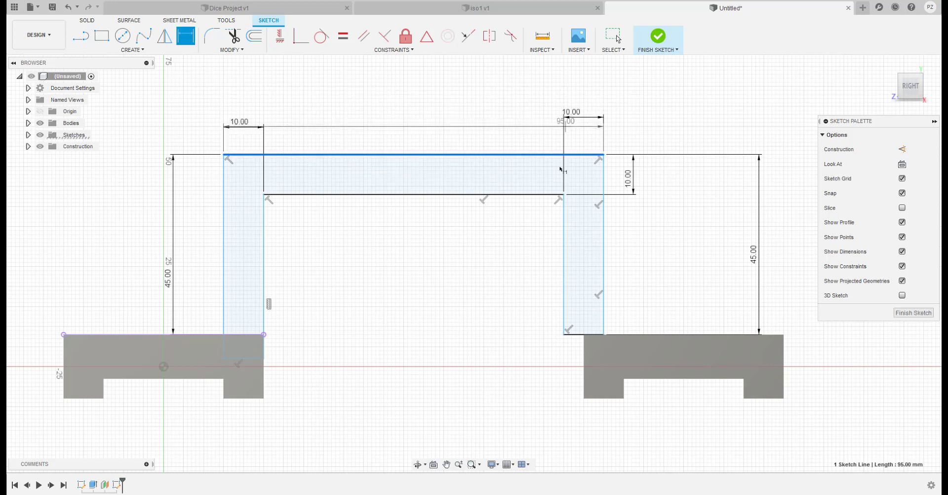
key("Escape")
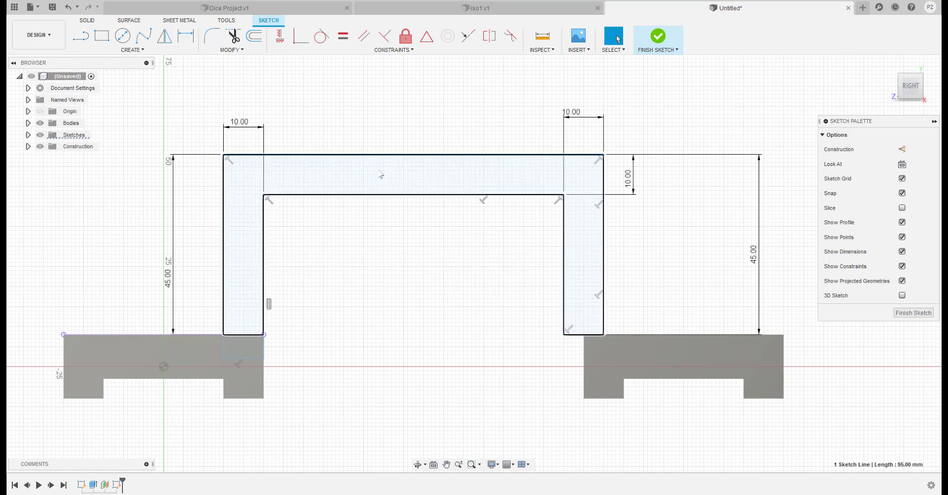
Dimension the gap between the inner edges of the bridge's two legs as 75 mm
left_click(186, 36)
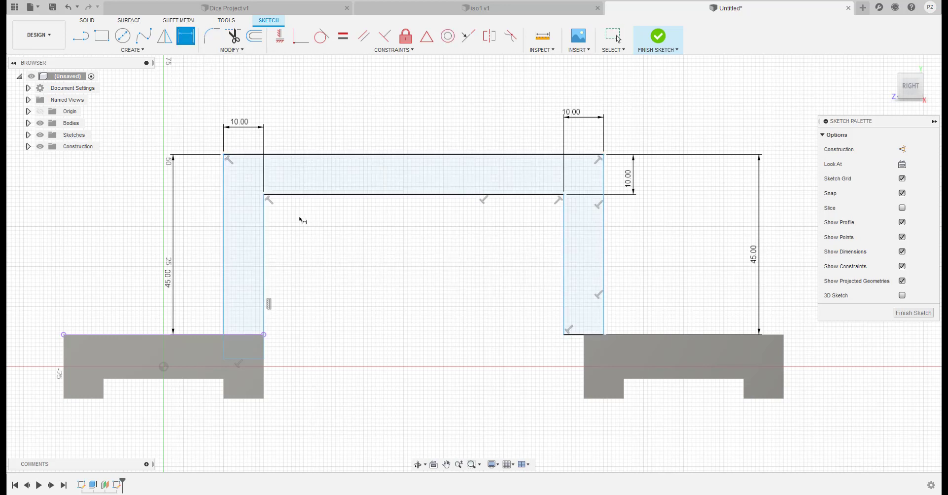
left_click(265, 240)
left_click(564, 272)
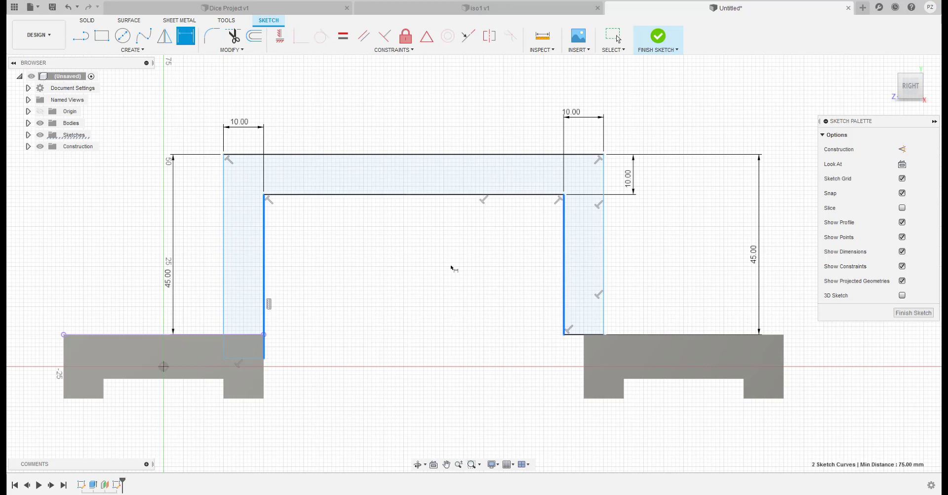
left_click(433, 268)
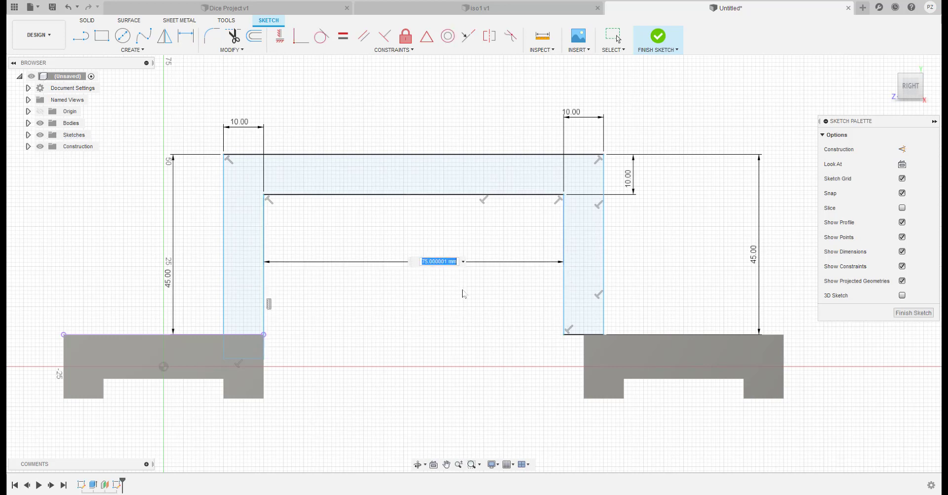
type("75")
key("Return")
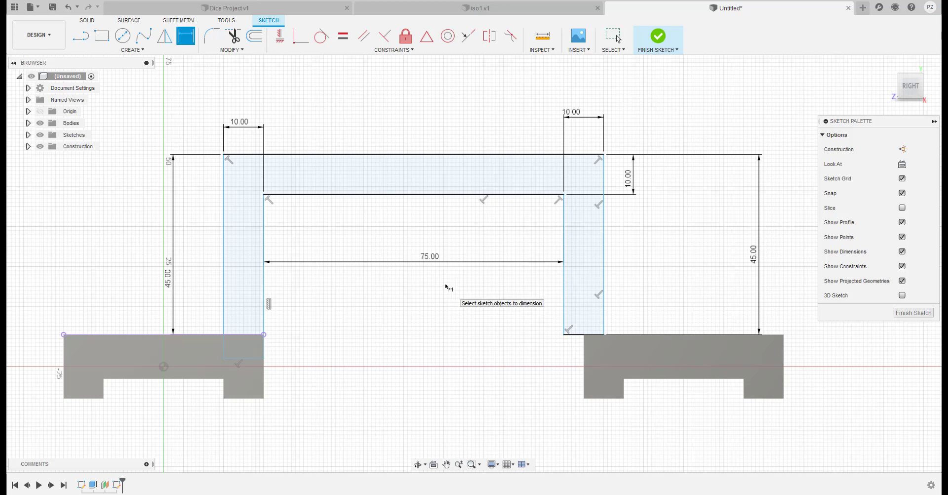
Set the gap between the bridge's legs to 80 mm and move its dimension above the top bar
left_click(429, 261)
type("80")
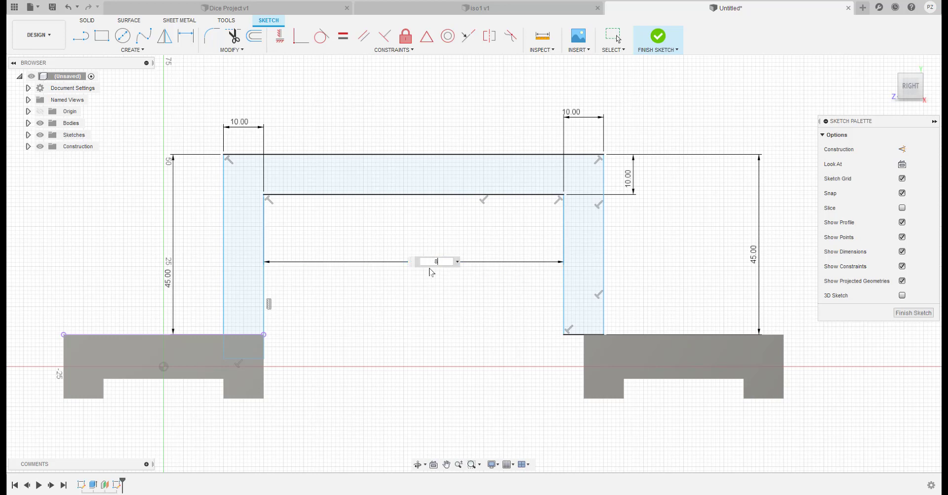
key("Return")
key("Escape")
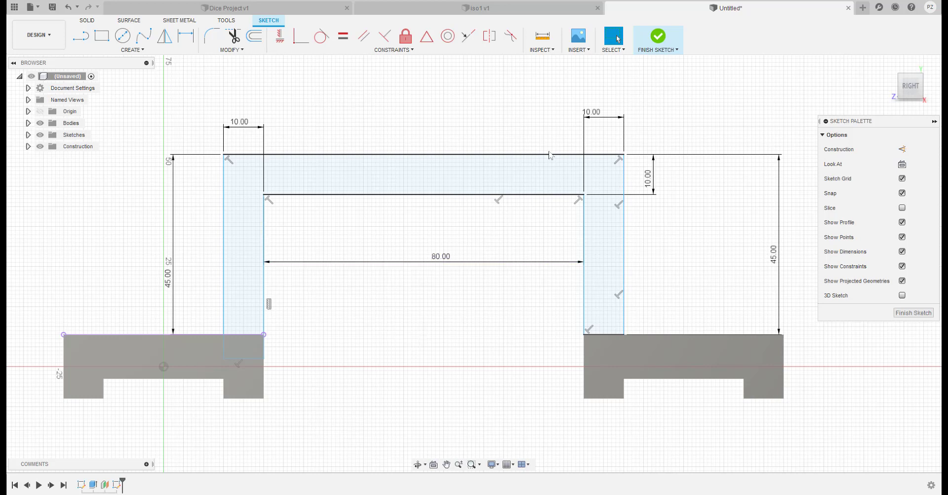
left_click_drag(437, 253, 408, 104)
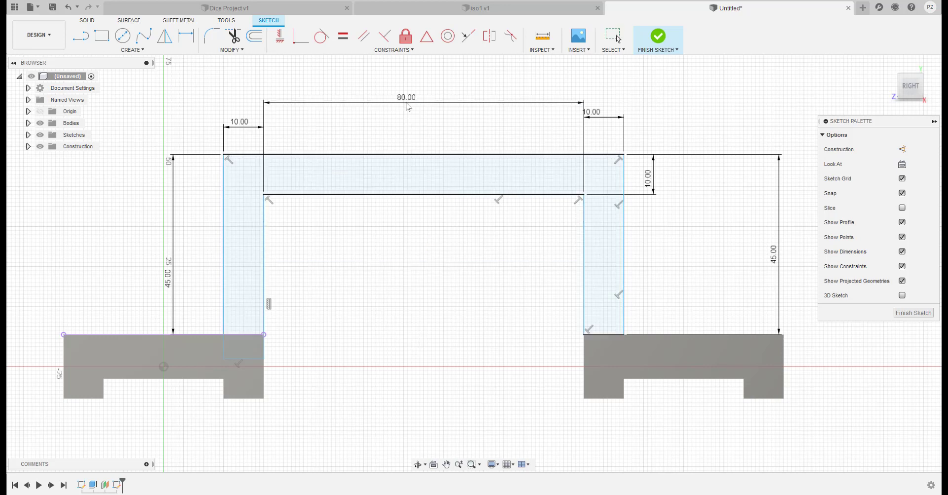
Check the isometric reference drawing and finish the bridge profile sketch
key("alt+Tab")
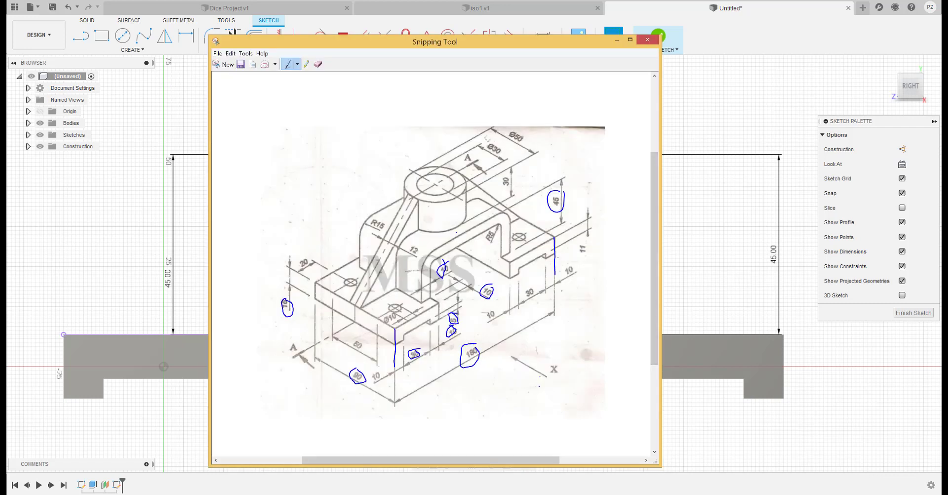
key("alt+Tab")
left_click(660, 36)
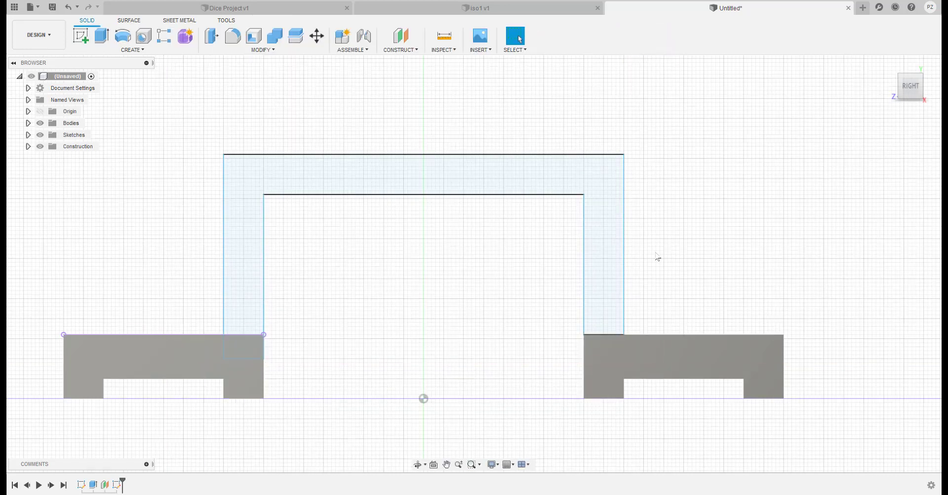
Extrude the bridge profile by -70 mm across the feet with the Join operation, checking the depth against the reference drawing
left_click(888, 63)
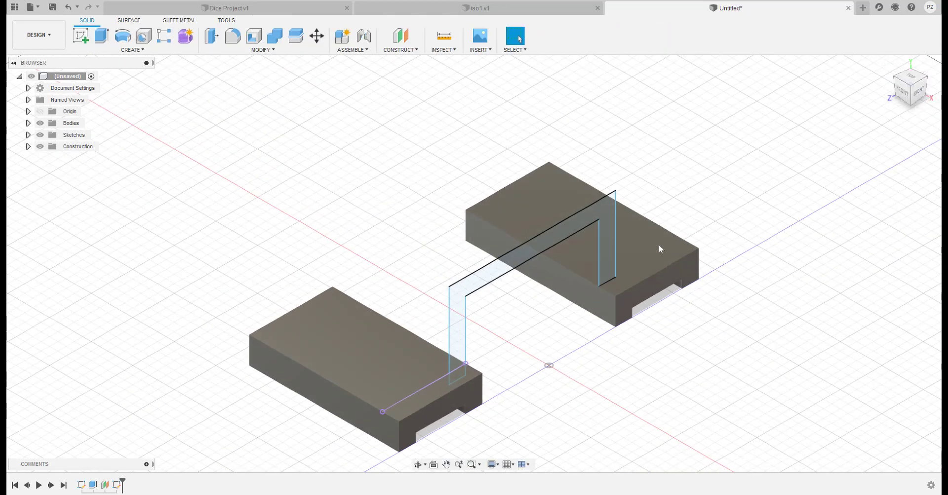
left_click(101, 36)
left_click(474, 281)
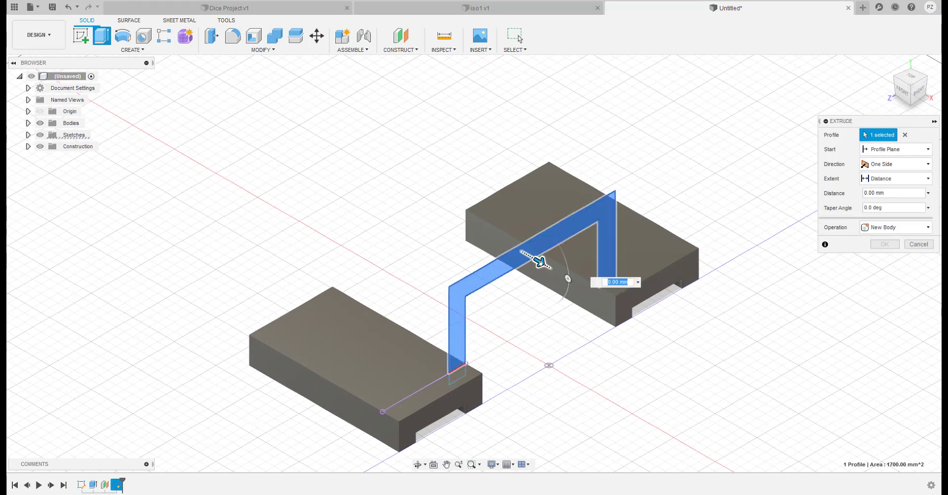
left_click_drag(547, 265, 419, 206)
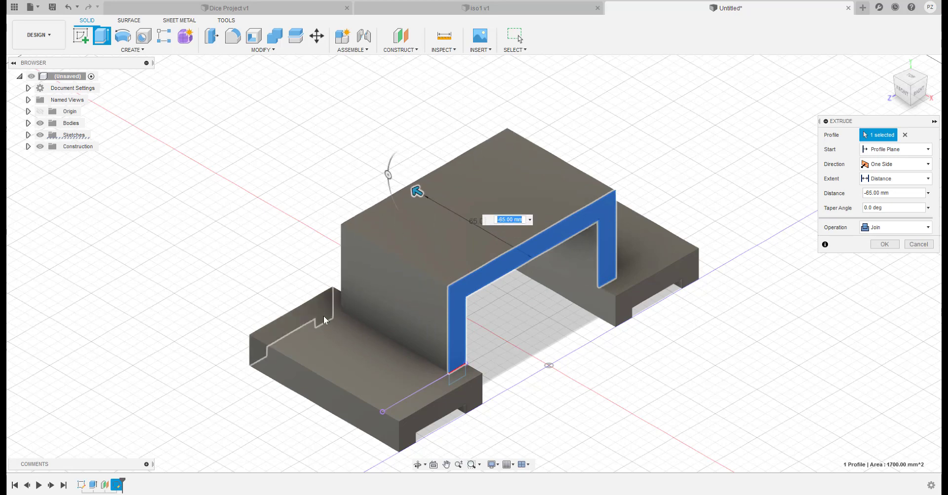
mouse_move(327, 317)
middle_mouse_down("shift")
mouse_move(336, 341)
mouse_move(375, 309)
mouse_move(424, 345)
mouse_move(420, 364)
middle_mouse_up("shift")
key("alt+Tab")
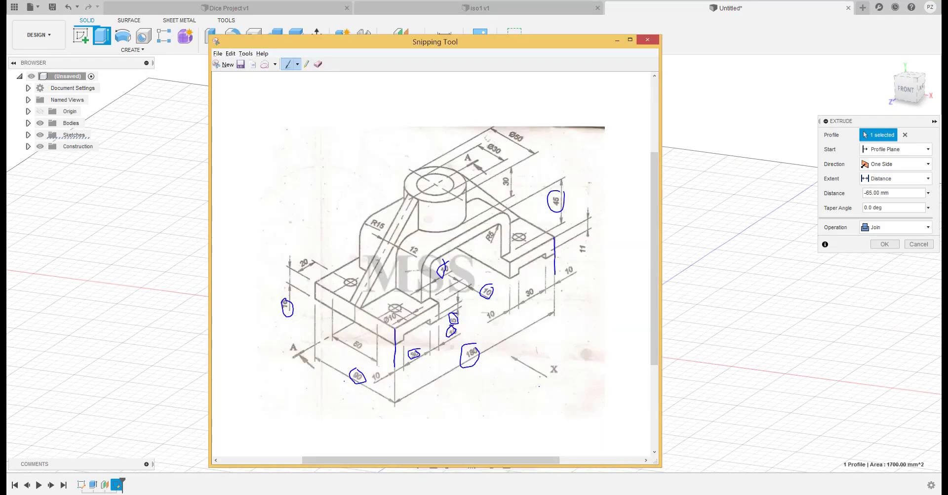
key("alt+Tab")
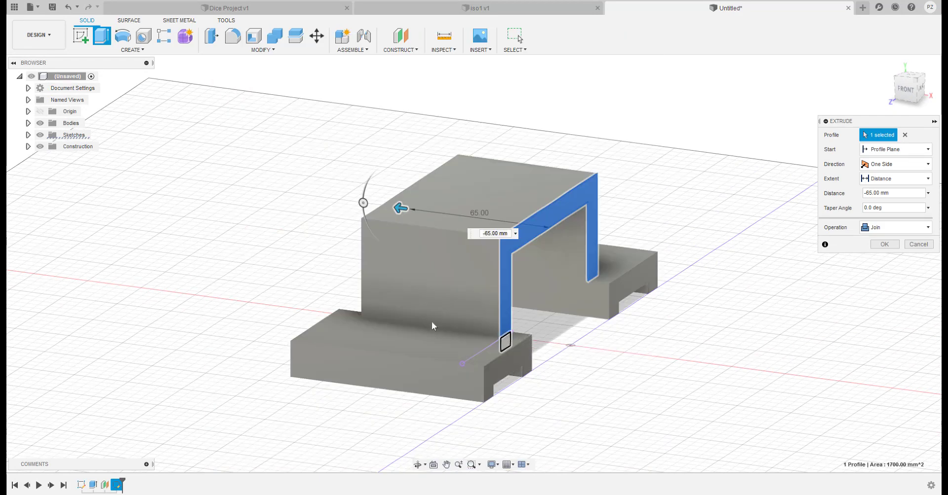
double_click(496, 232)
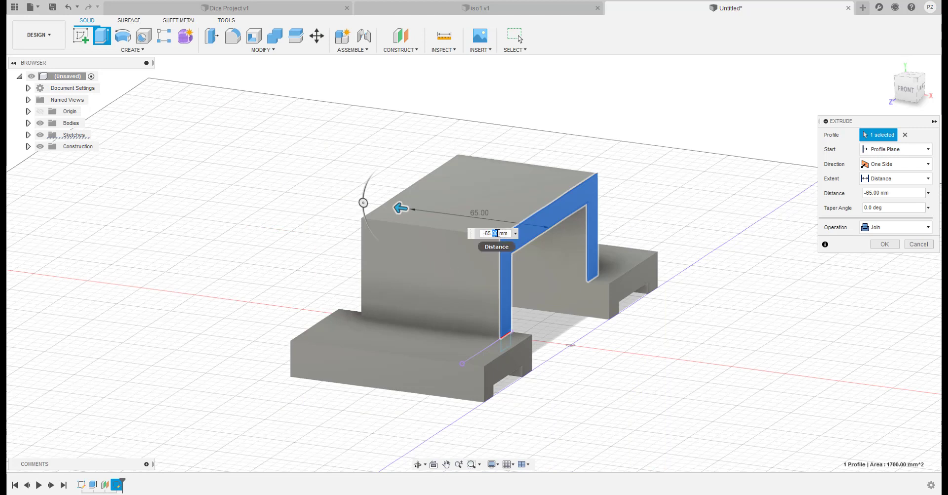
left_click_drag(497, 233, 462, 236)
type("-70")
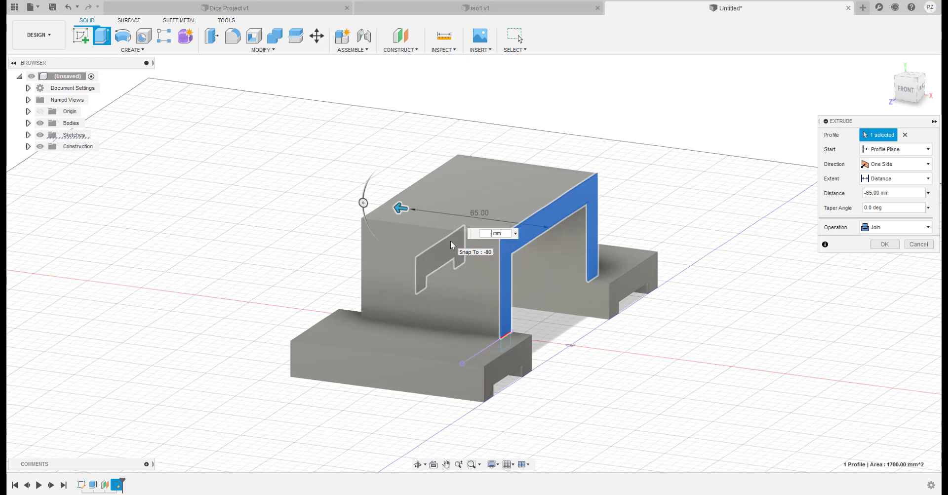
key("Return")
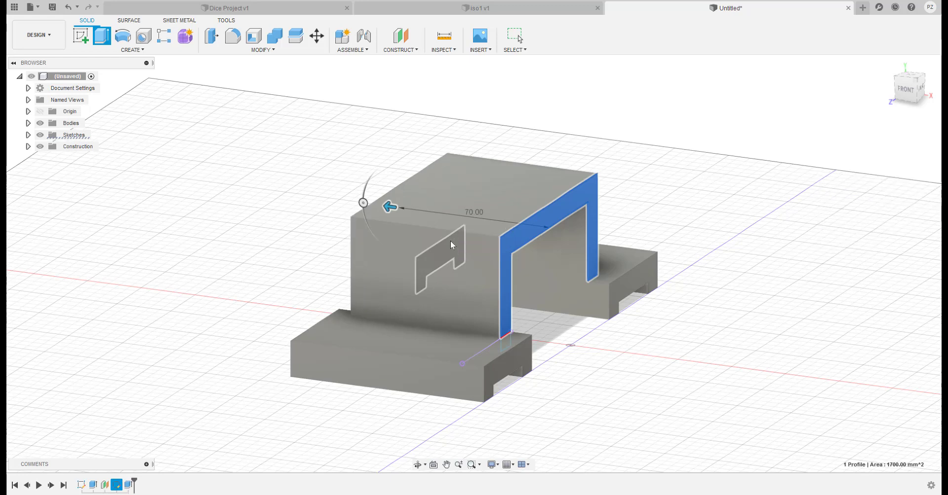
Check the reference drawing for the hole layout and start a new sketch on the front-left foot's top face
middle_click_drag(713, 269, 677, 310, "shift")
key("alt+Tab")
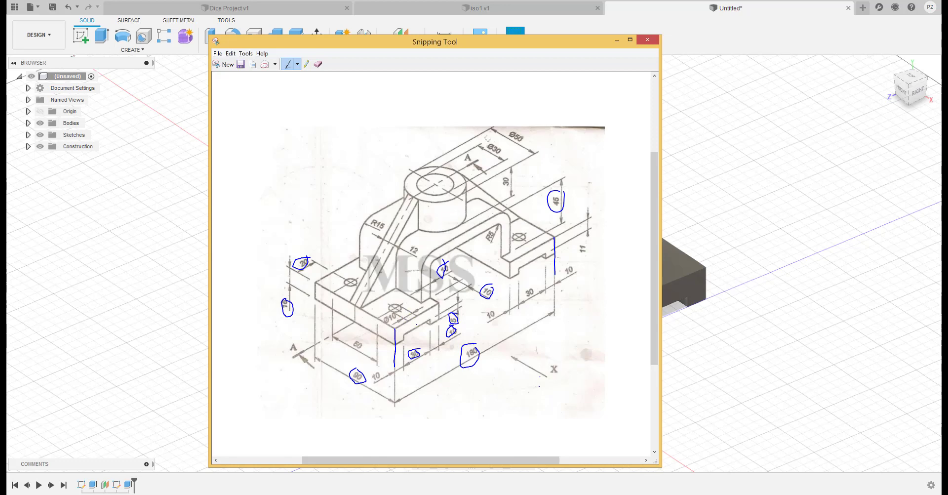
key("alt+Tab")
left_click(81, 35)
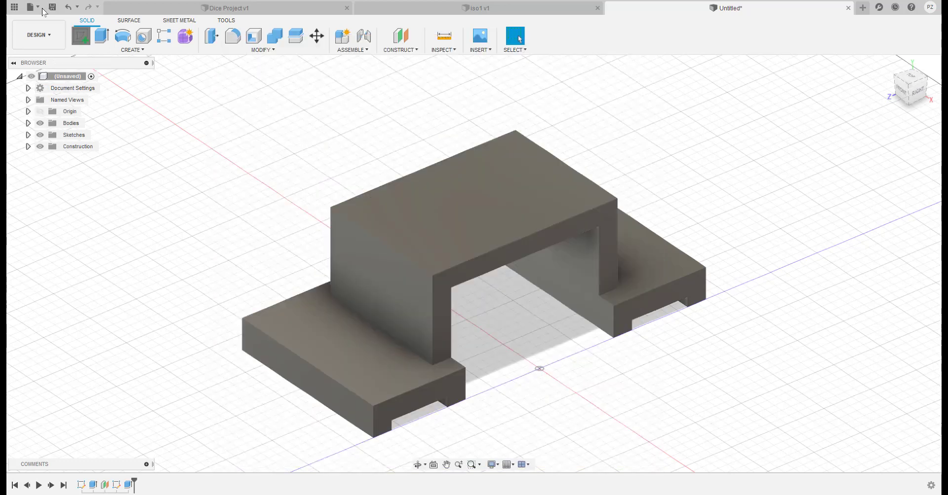
left_click(359, 354)
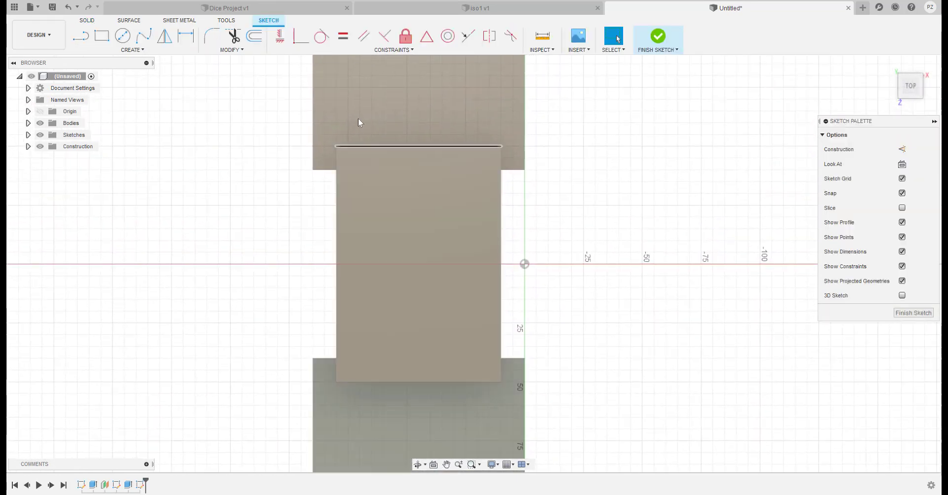
Draw a 10 mm diameter circle on the foot's top face, near the side edge beyond the bridge leg
middle_click_drag(453, 296, 404, 194)
scroll(298, 316, "up", 1)
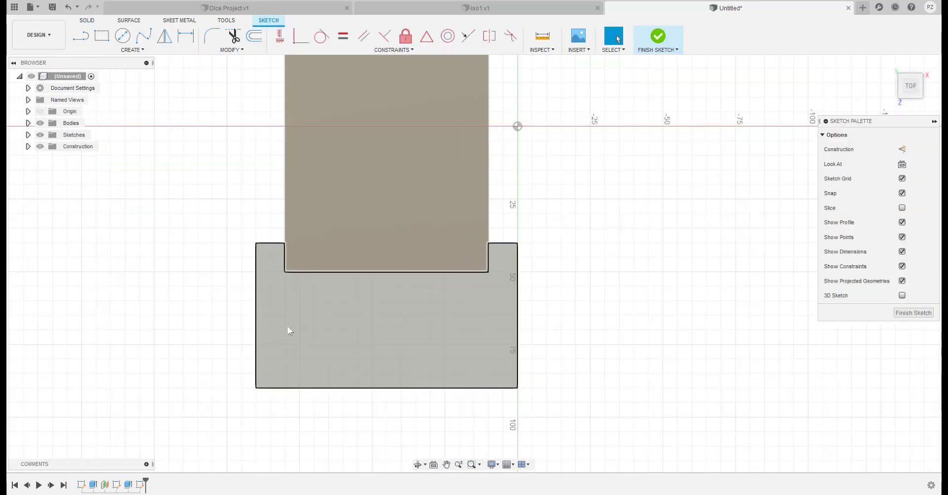
key("c")
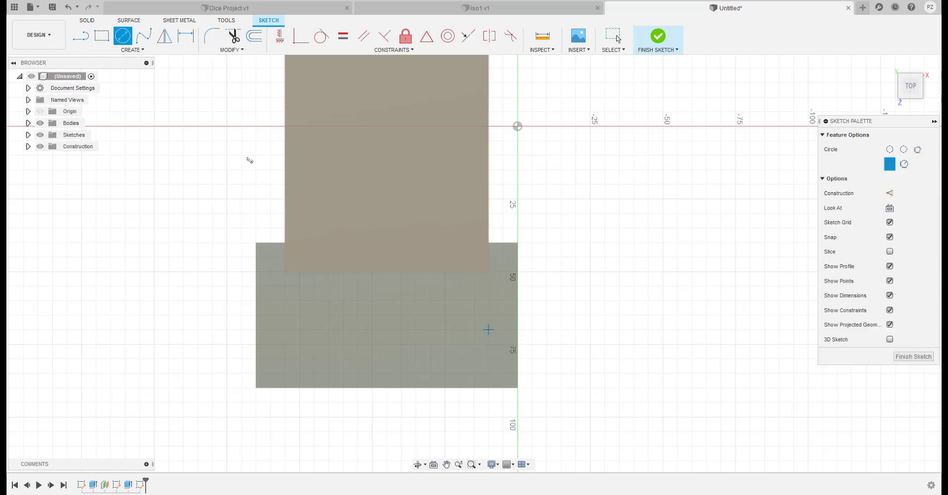
left_click(488, 330)
type("1")
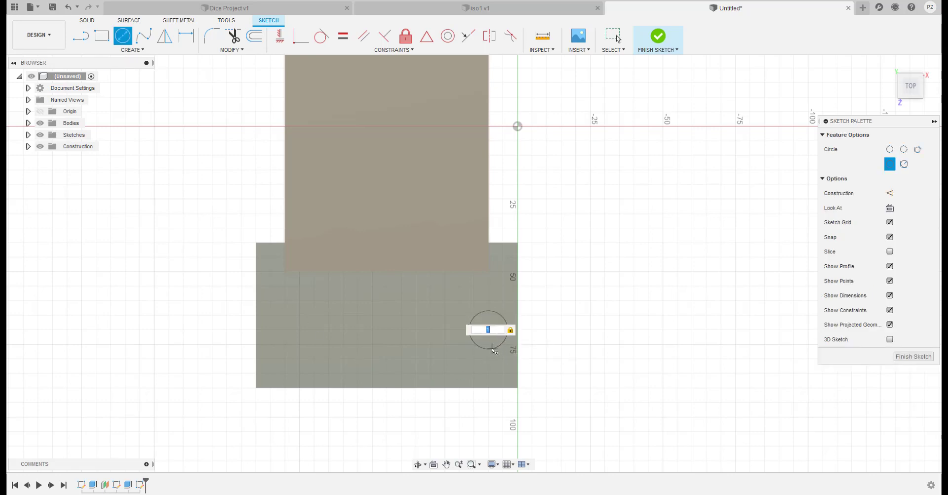
key("Return")
key("Escape")
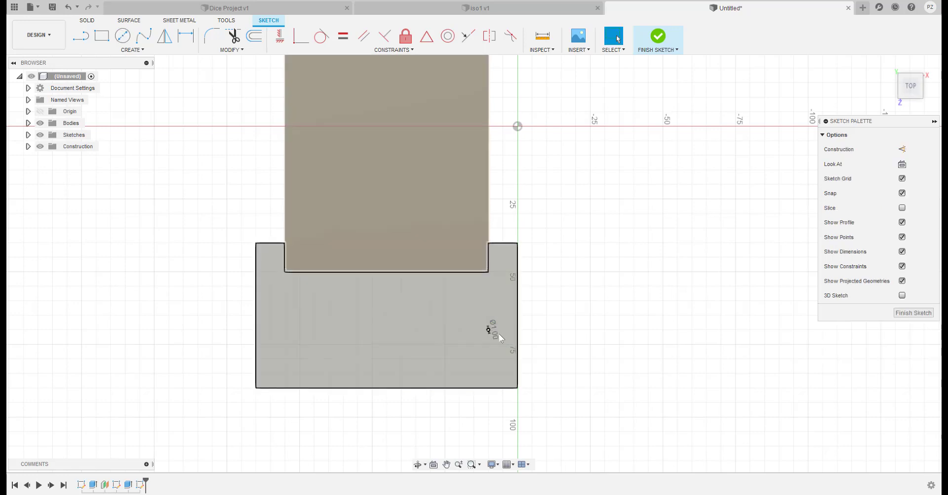
double_click(489, 329)
type("10")
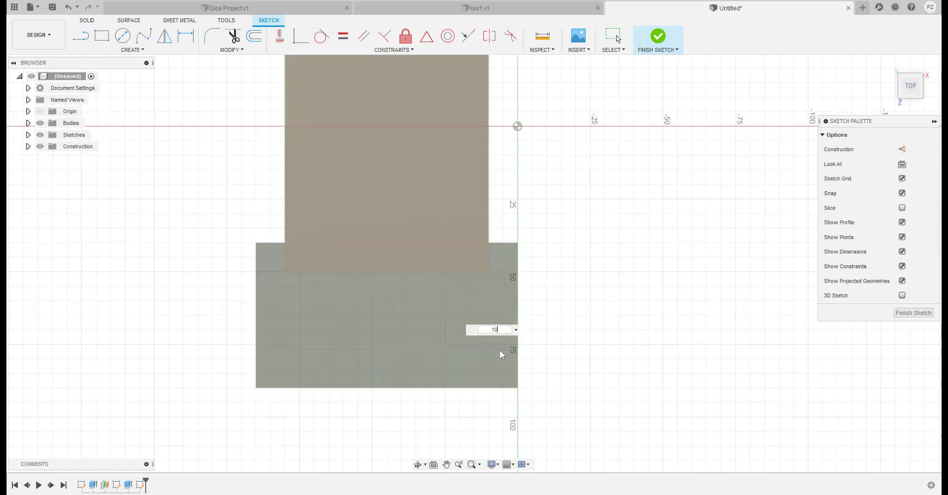
key("Return")
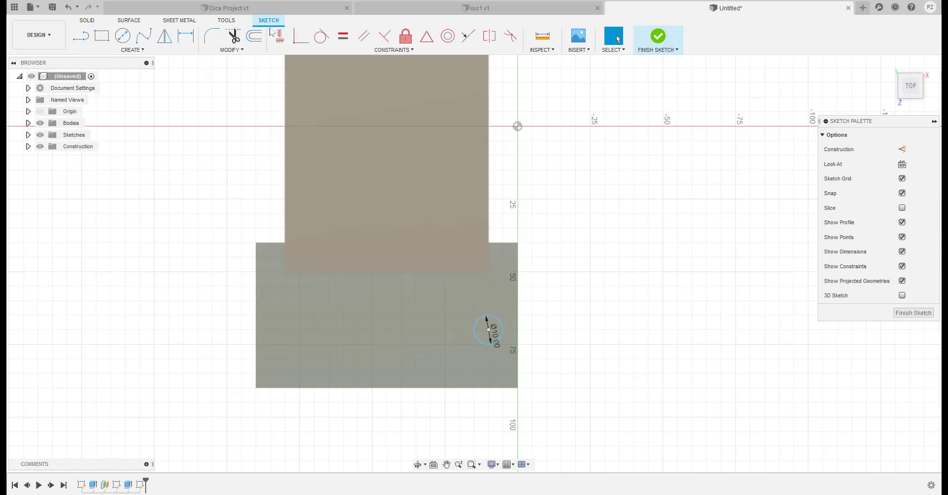
Dimension the circle's centre 20 mm from the foot's outer end edge
key("d")
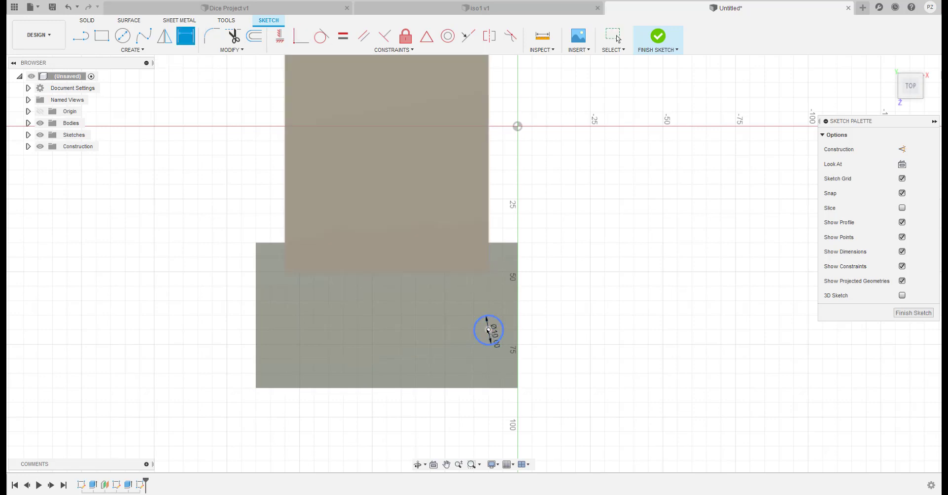
left_click(489, 329)
left_click(494, 388)
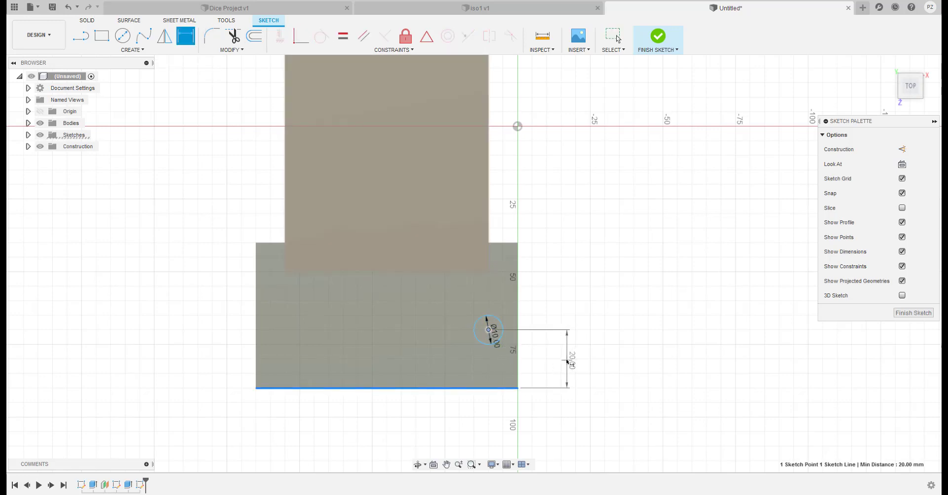
left_click(574, 375)
key("Return")
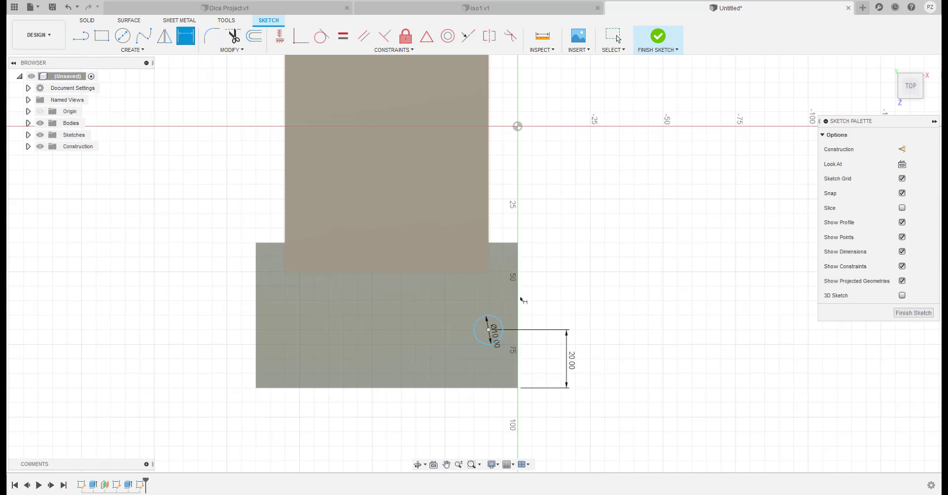
Dimension the circle's centre 20 mm from the foot's nearest side edge, checking the reference drawing
key("alt+Tab")
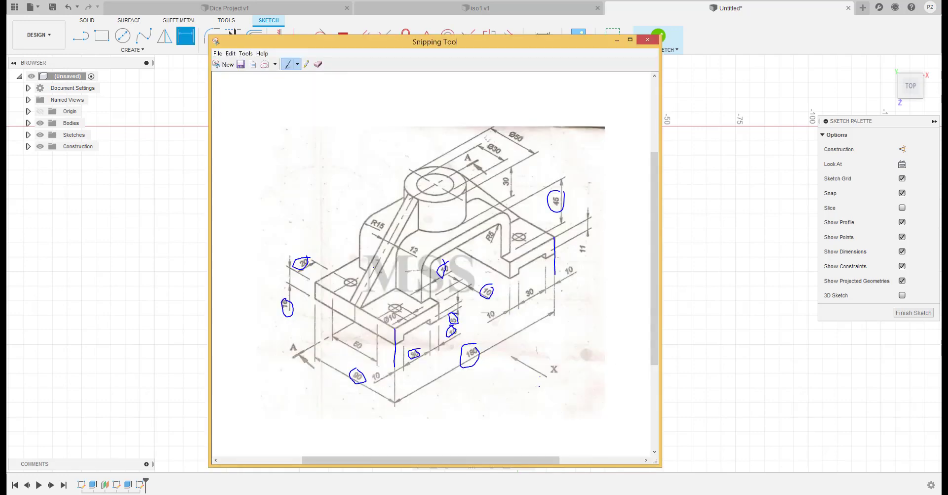
key("alt+Tab")
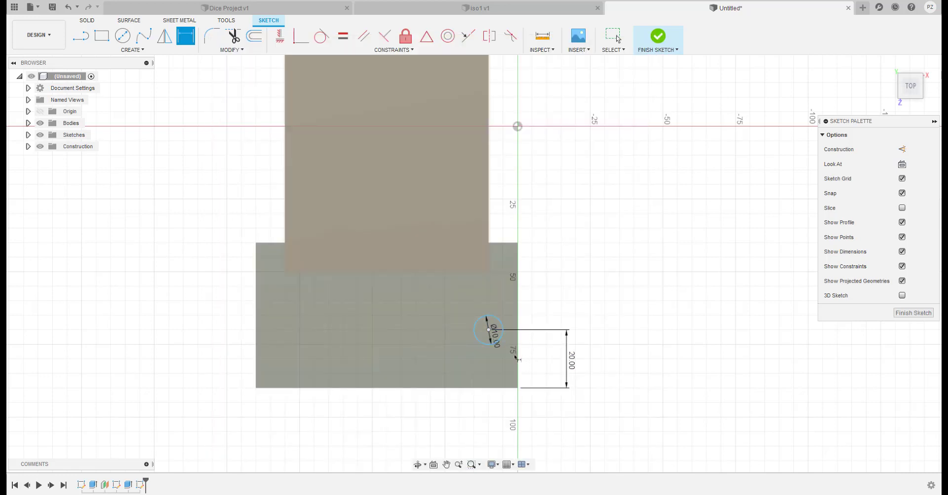
left_click(489, 330)
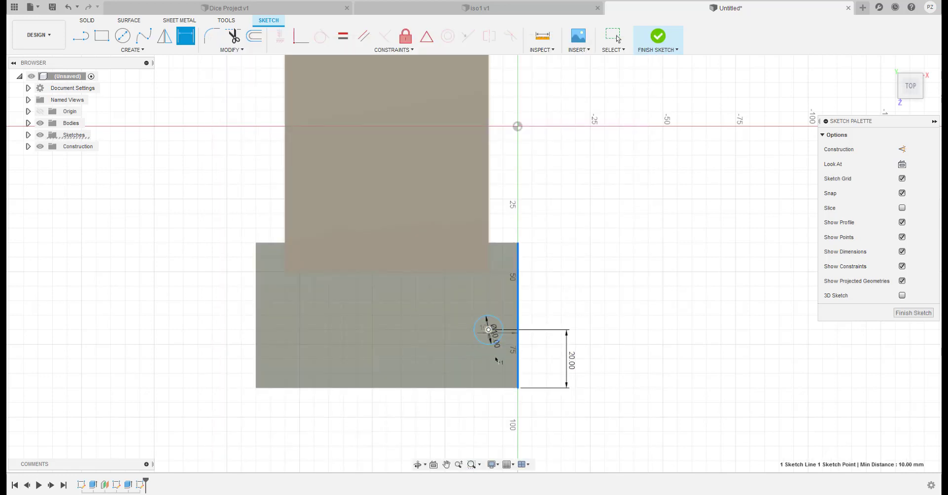
left_click(502, 411)
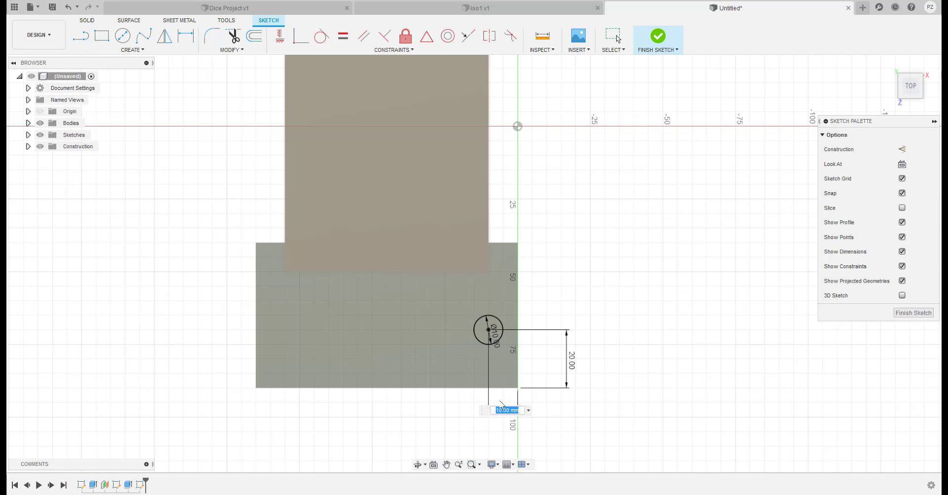
type("20")
key("Return")
key("alt+Tab")
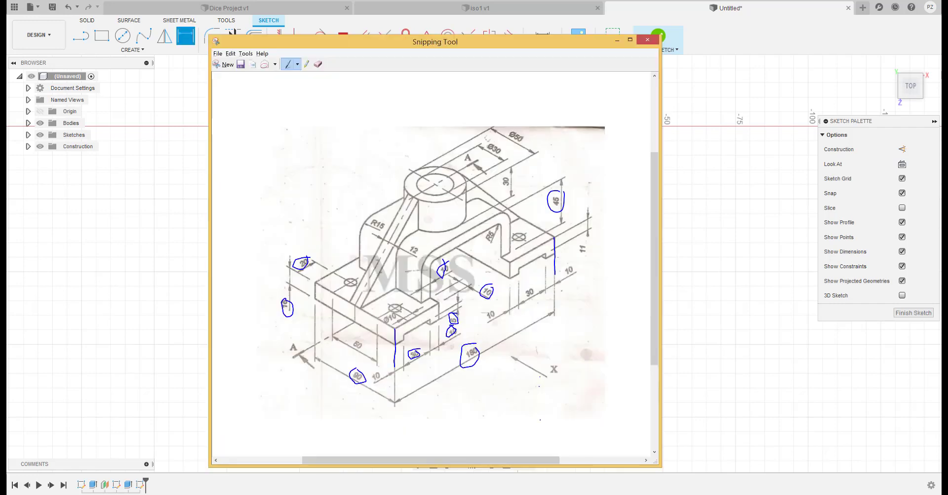
key("alt+Tab")
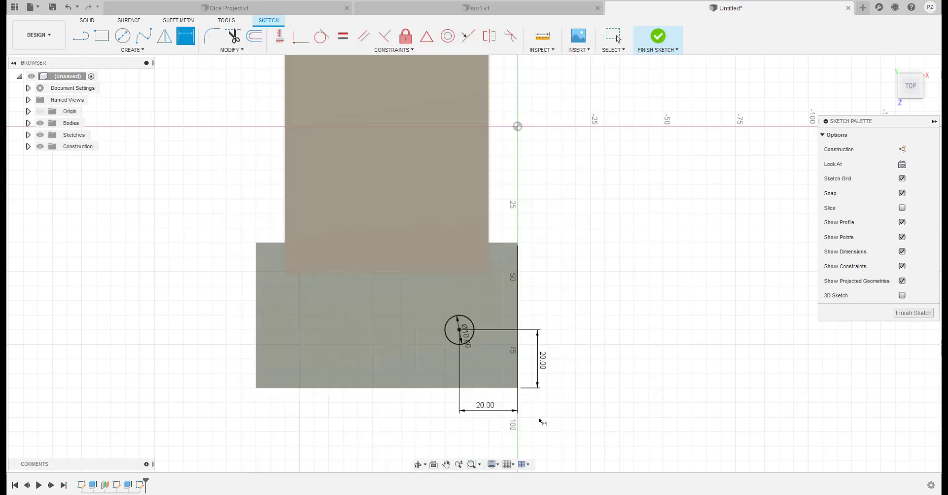
Draw a second circle near the foot's opposite side edge and set its diameter to 10 mm
middle_click_drag(586, 341, 621, 345)
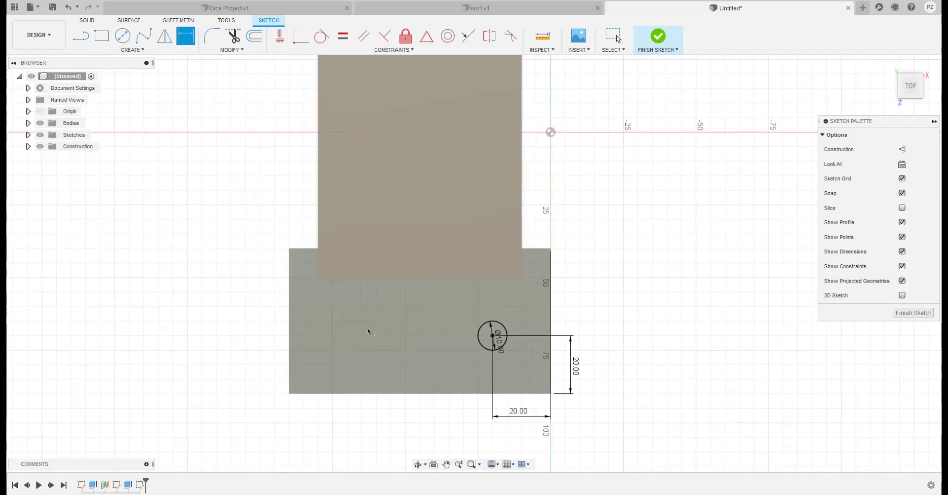
left_click(123, 35)
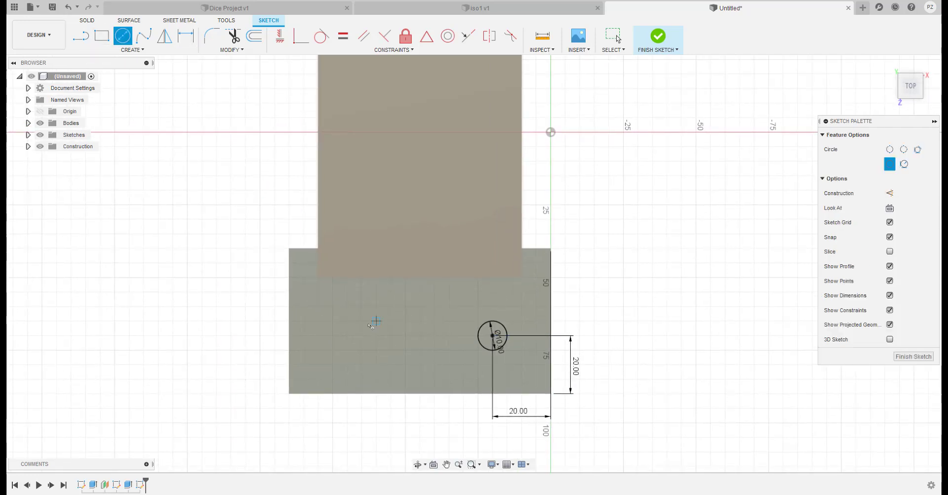
left_click(333, 336)
type("1")
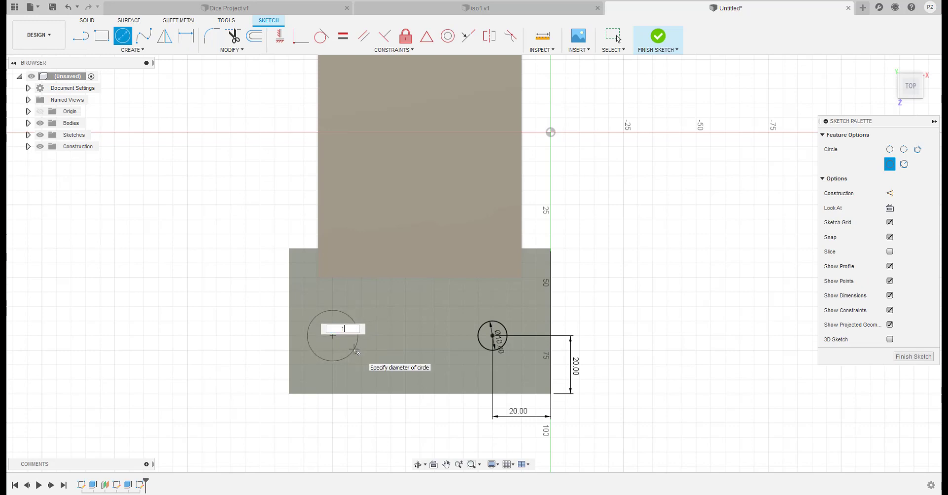
key("Return")
key("Escape")
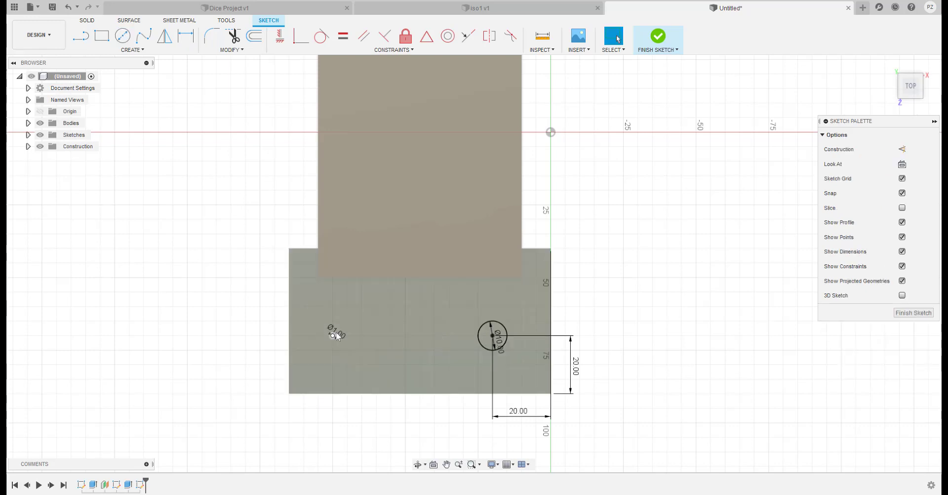
double_click(336, 333)
type("10")
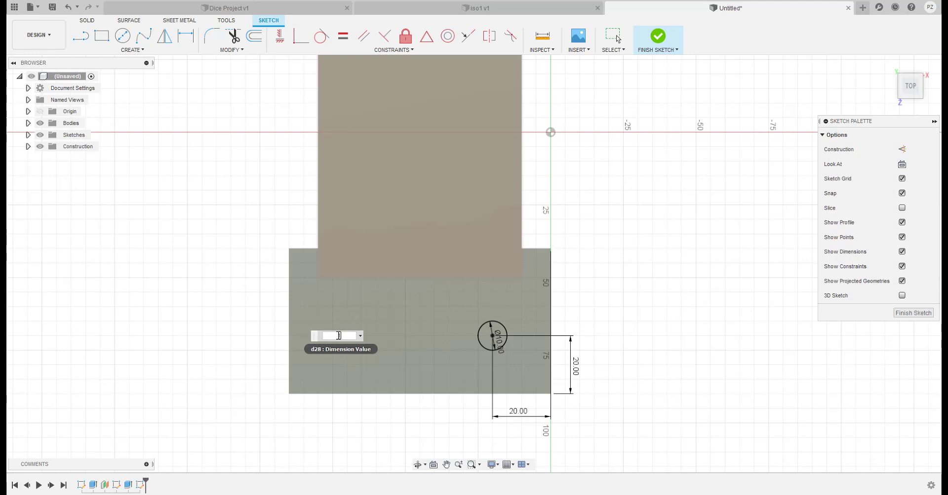
key("Return")
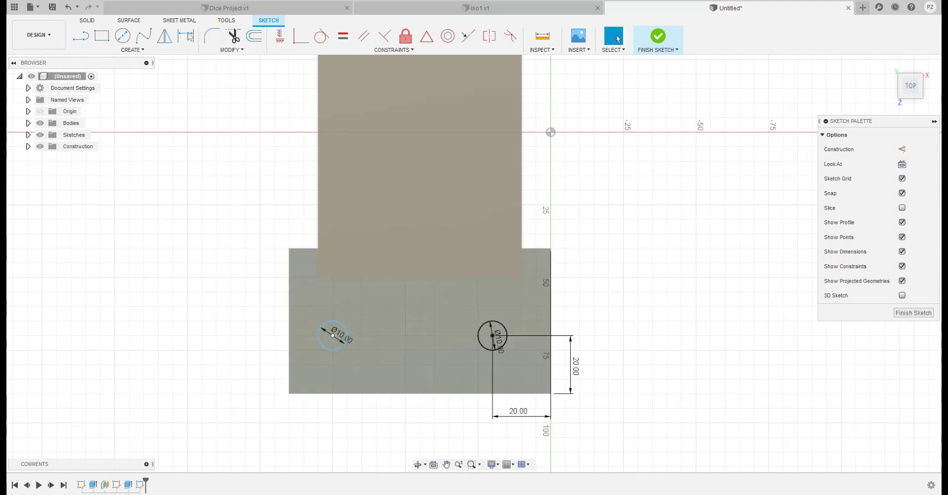
Dimension the second circle's centre 20 mm from the foot's outer end edge and 20 mm from its nearest side edge
key("d")
left_click(336, 393)
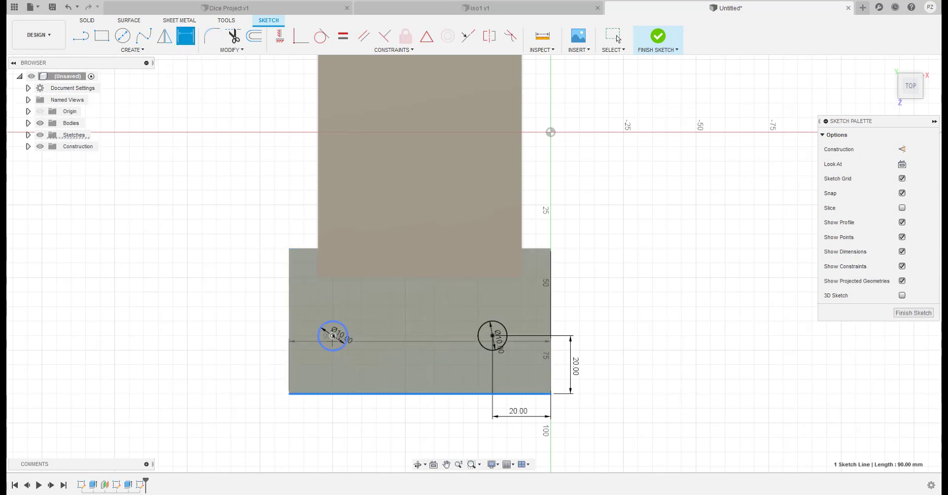
left_click(333, 336)
left_click(246, 356)
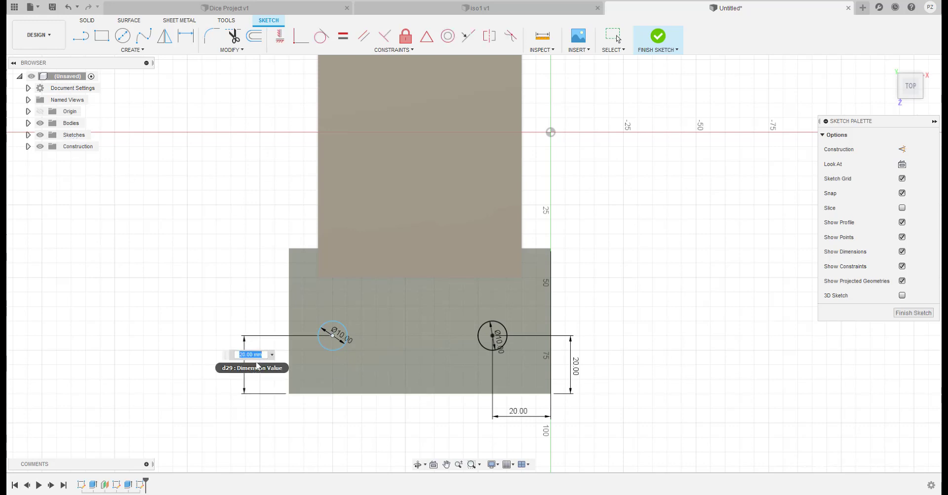
key("Return")
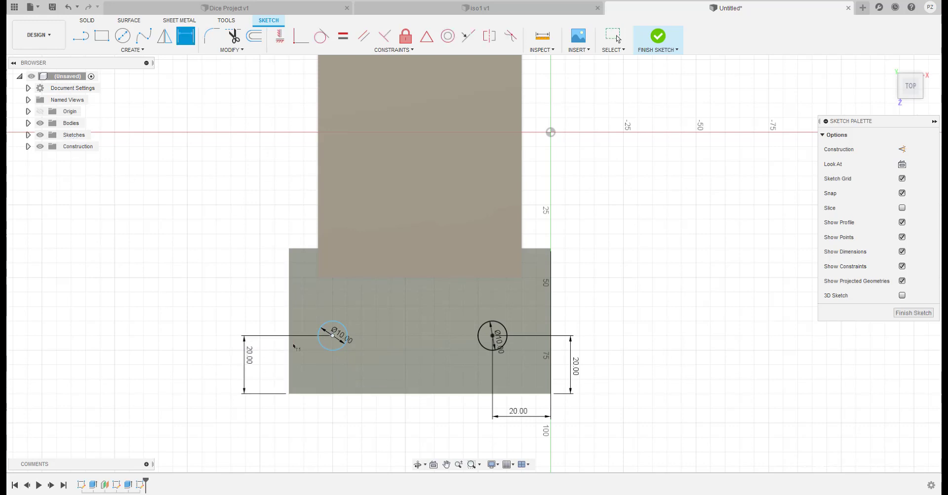
left_click(289, 357)
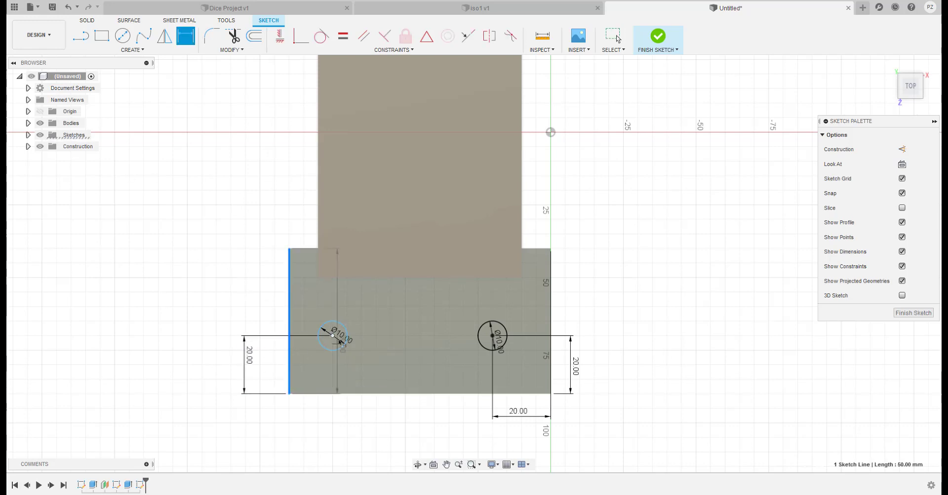
left_click(333, 335)
left_click(310, 413)
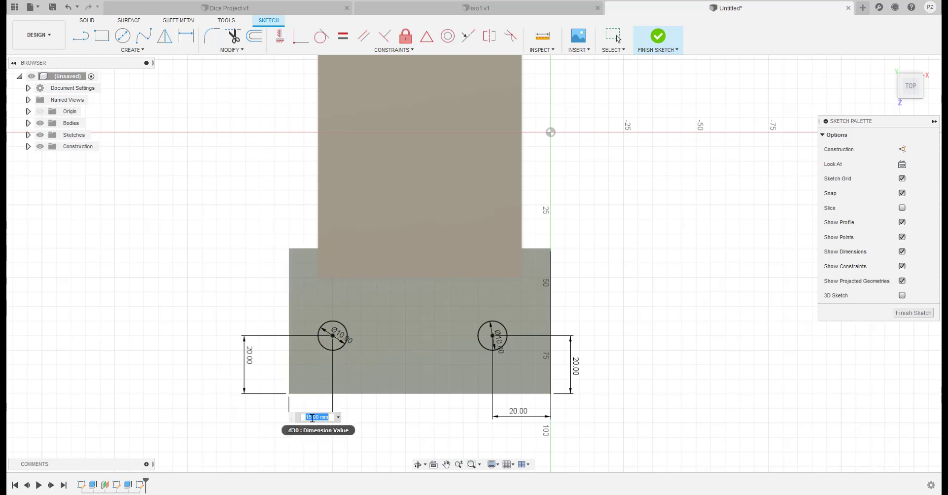
type("20")
key("Return")
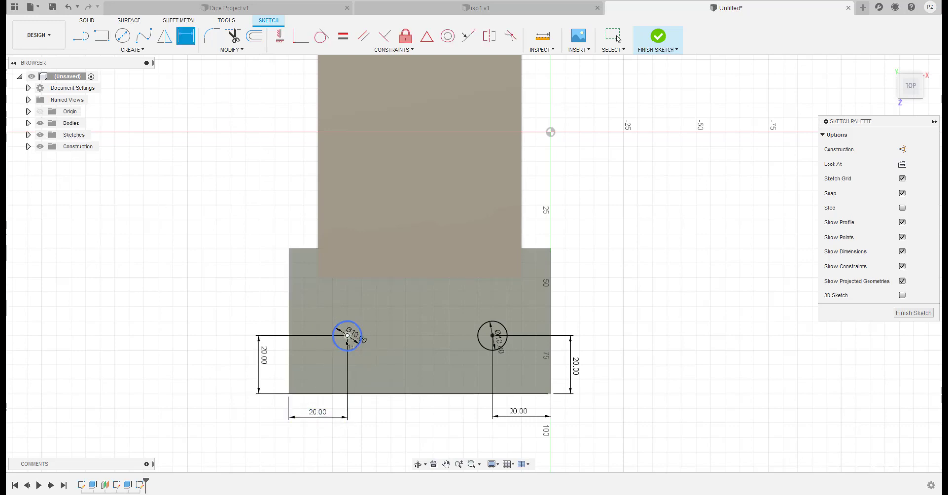
Draw a horizontal line about 30 mm long from the origin, pointing away from the bridge along the red axis
scroll(379, 354, "down", 3)
key("Escape")
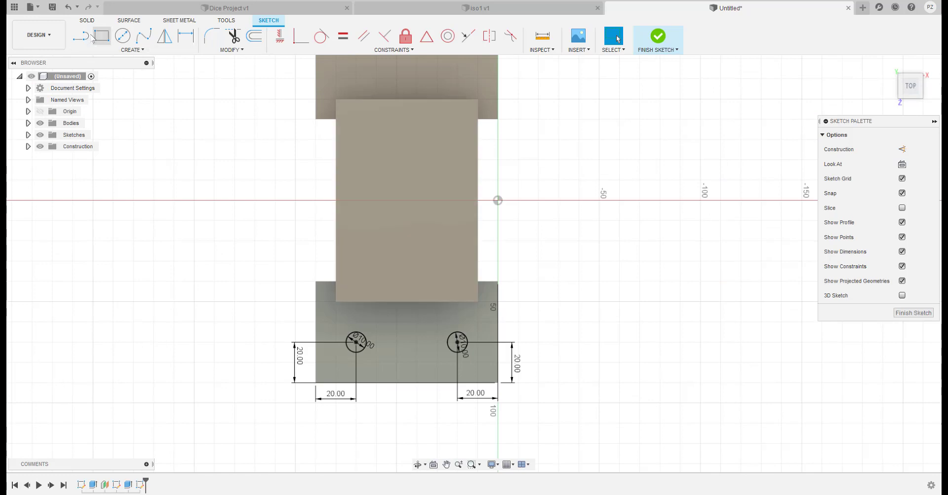
key("l")
left_click(498, 200)
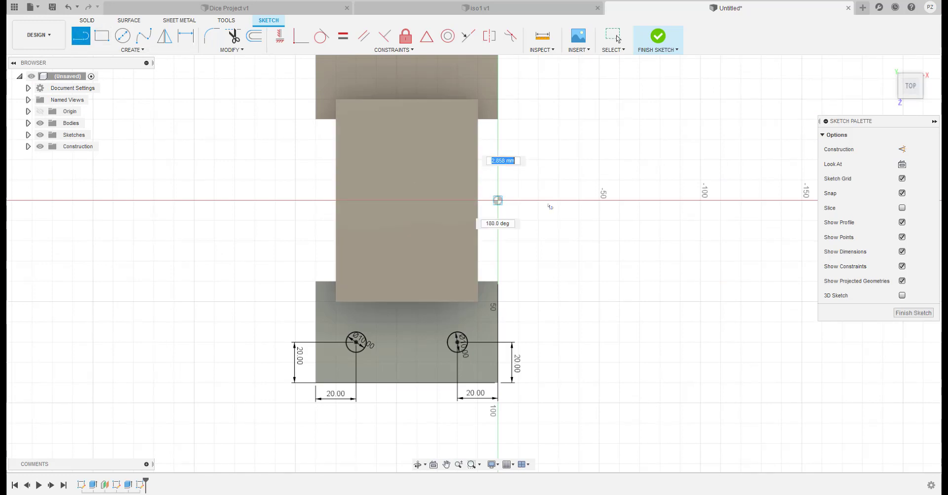
left_click(559, 200)
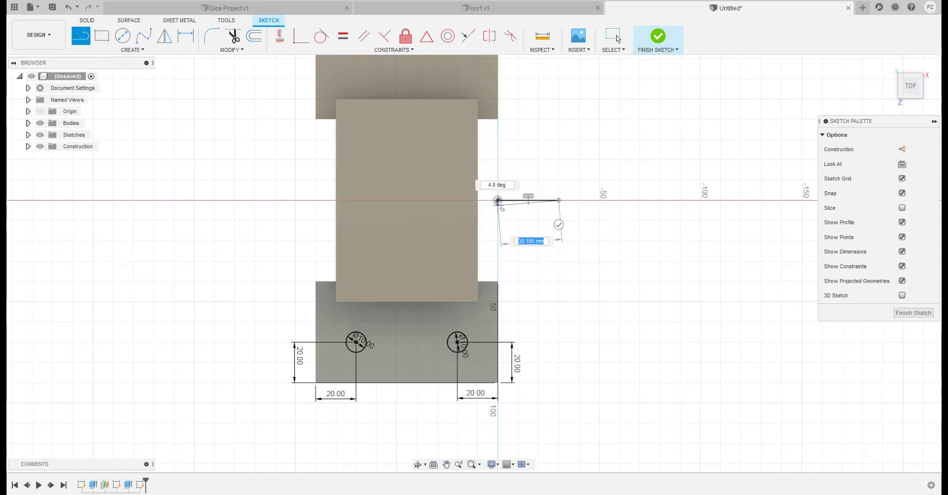
key("Escape")
middle_click_drag(527, 241, 498, 274)
scroll(498, 275, "up", 1)
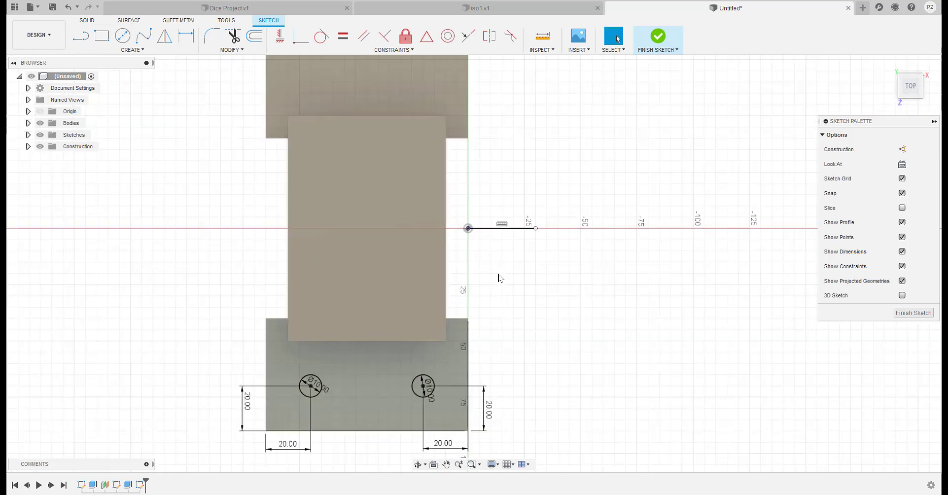
scroll(499, 278, "down", 2)
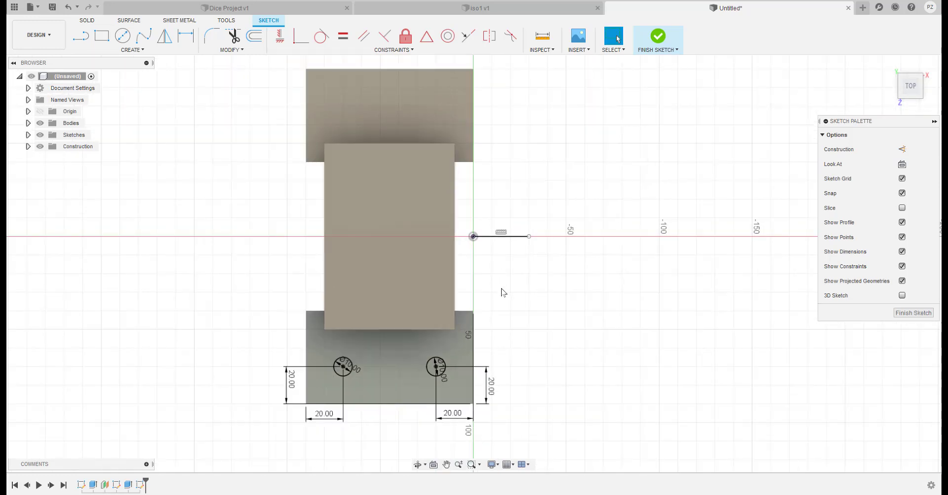
left_click(133, 49)
left_click(99, 196)
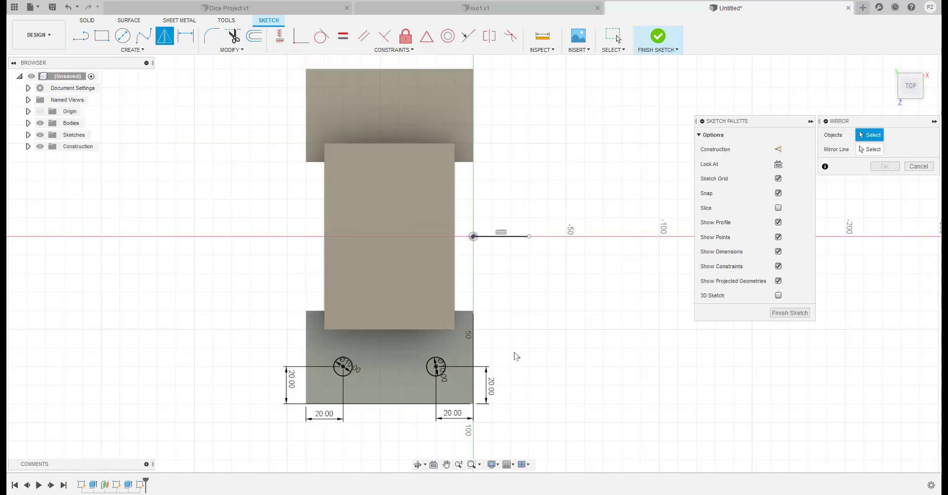
left_click_drag(539, 336, 284, 411)
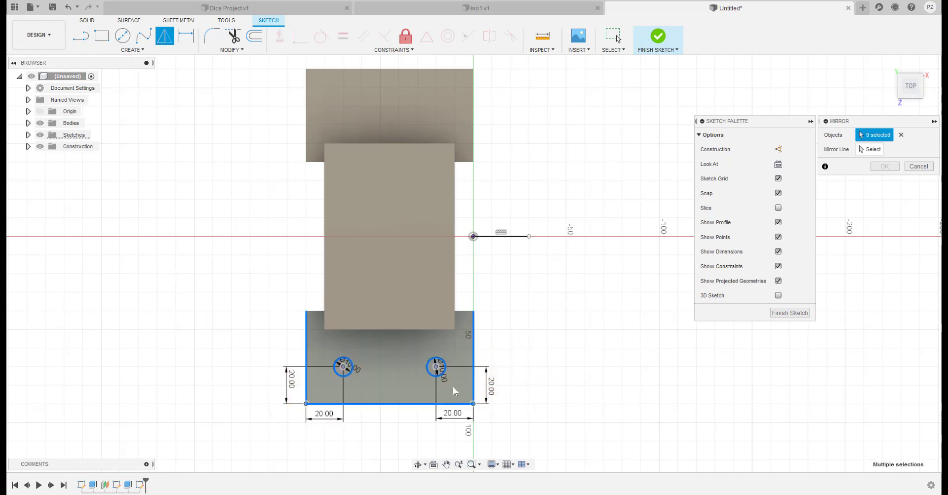
key("Escape")
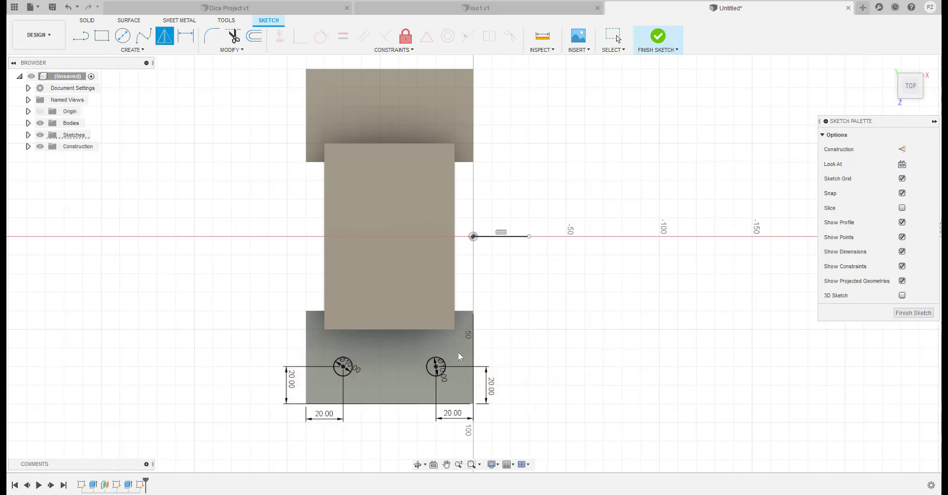
Mirror both 10 mm circles across the horizontal line onto the opposite foot and finish the sketch
left_click(132, 50)
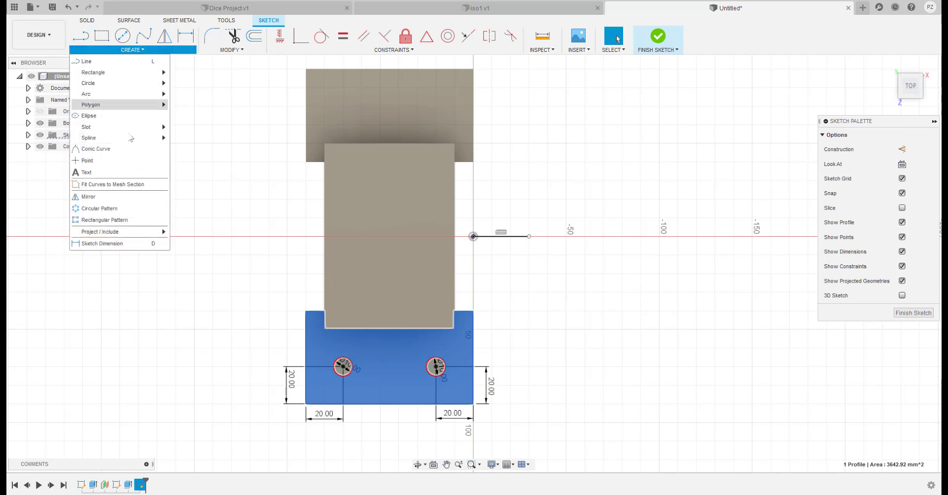
left_click(96, 197)
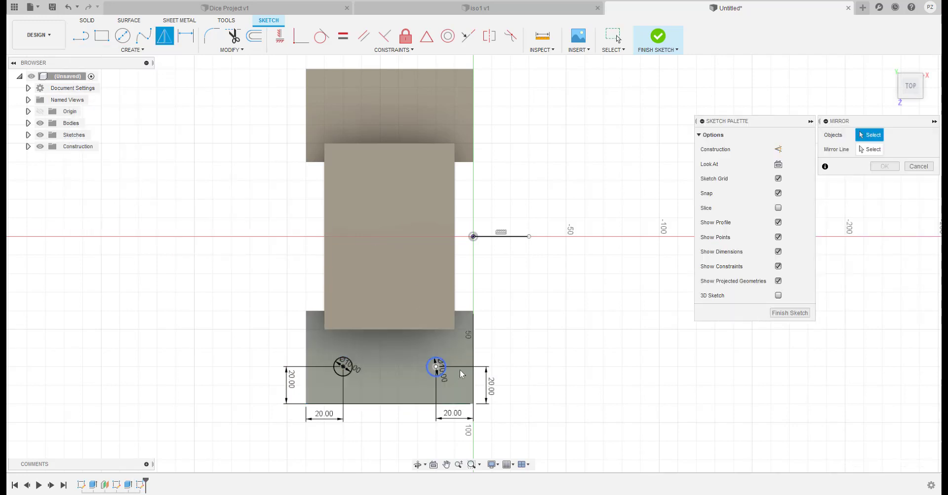
left_click_drag(460, 338, 334, 383)
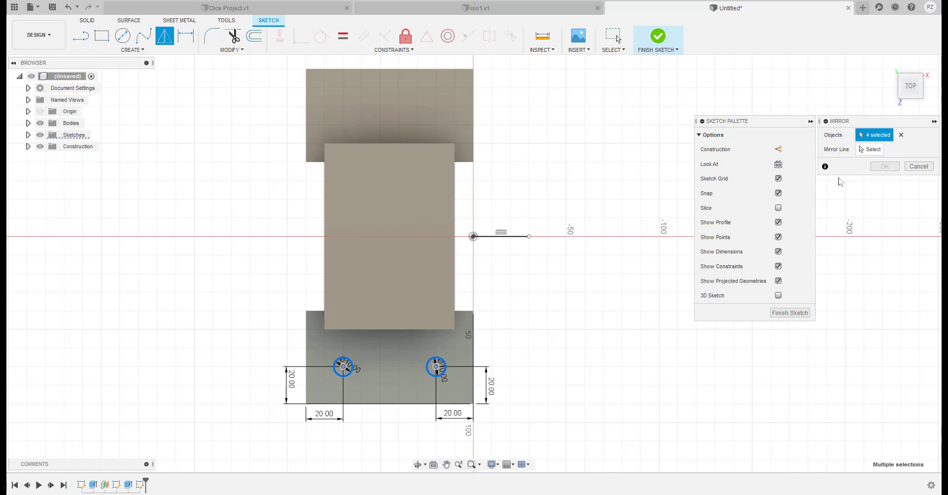
left_click(872, 151)
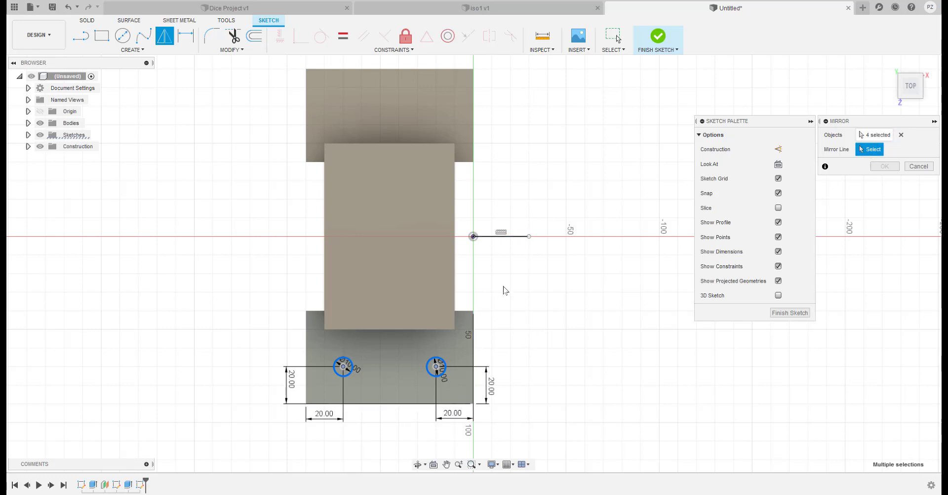
left_click(514, 242)
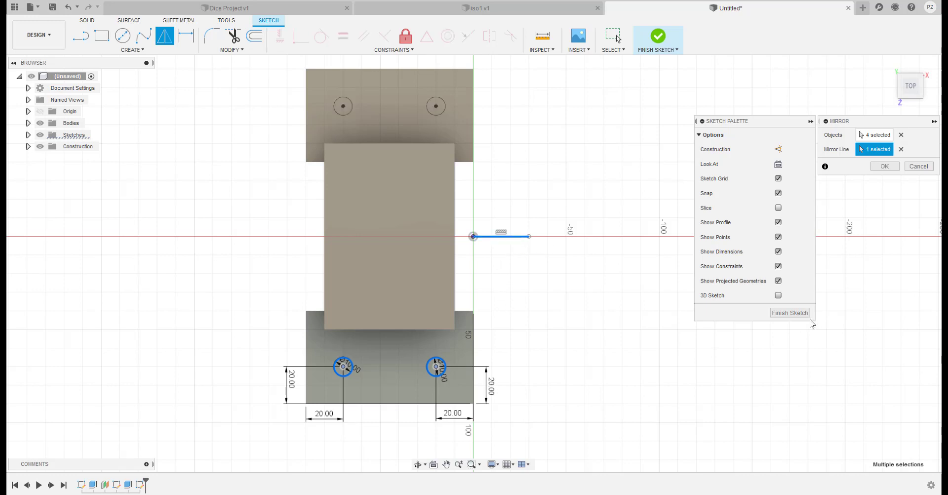
left_click(791, 313)
mouse_move(576, 319)
middle_mouse_down("shift")
mouse_move(555, 360)
mouse_move(503, 338)
mouse_move(493, 355)
middle_mouse_up("shift")
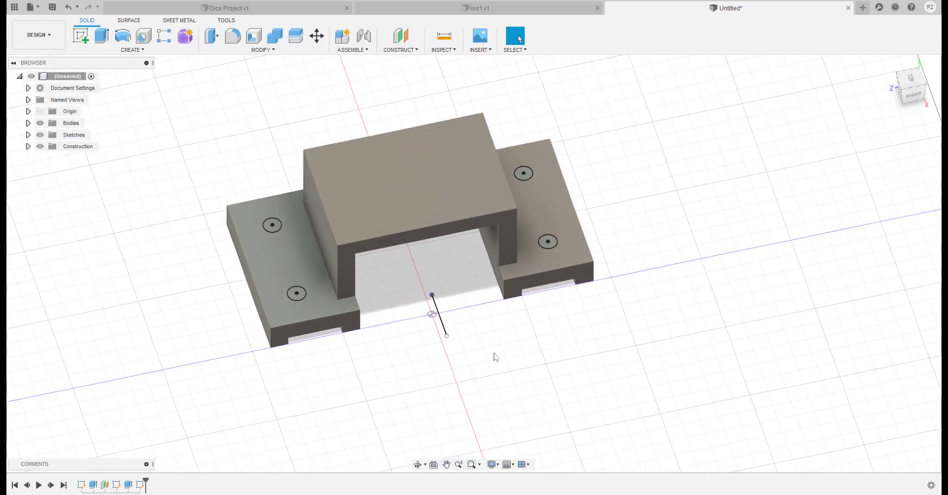
Extrude all four 10 mm circle profiles downward as cuts through both feet to make the mounting holes
left_click(101, 36)
left_click(296, 295)
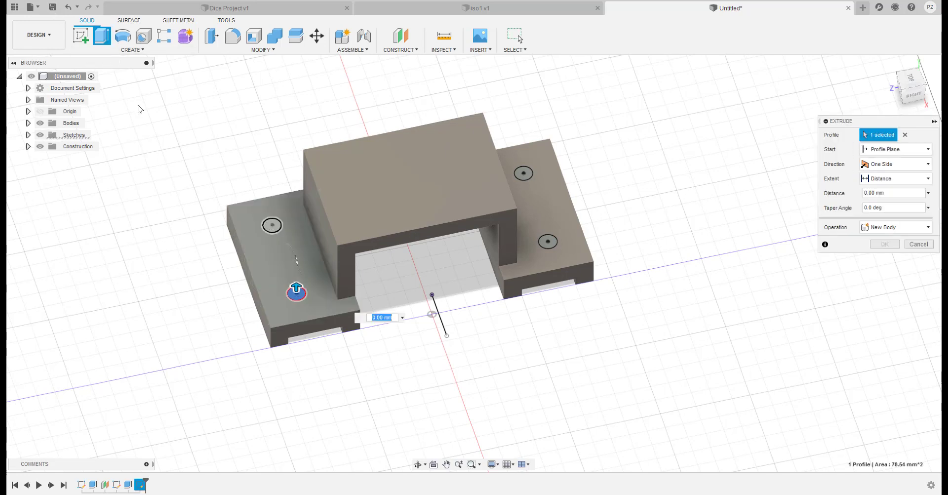
left_click(272, 225)
left_click(523, 172)
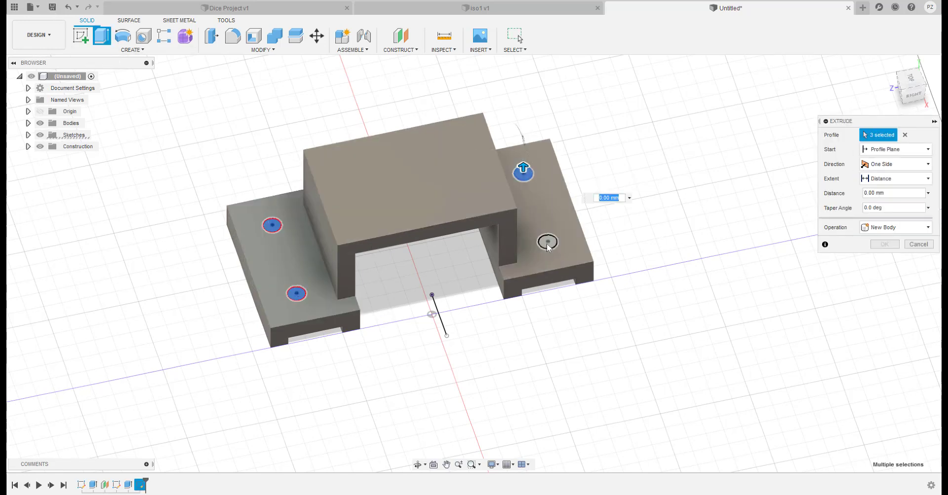
left_click(548, 242)
left_click_drag(548, 235, 548, 306)
left_click(896, 258)
Start a sketch on the bridge's top face and draw both diagonals corner to corner across the face
middle_click_drag(757, 334, 632, 336, "shift")
middle_click_drag(504, 309, 483, 356)
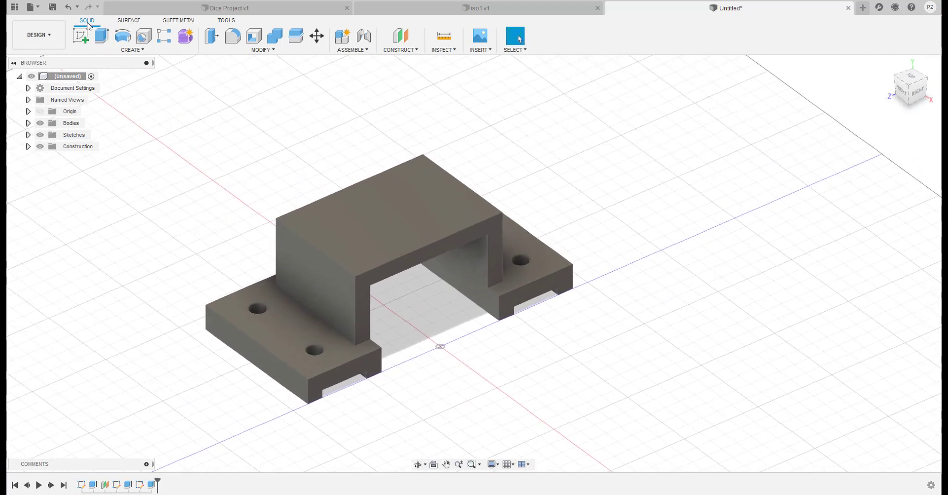
left_click(81, 35)
left_click(404, 221)
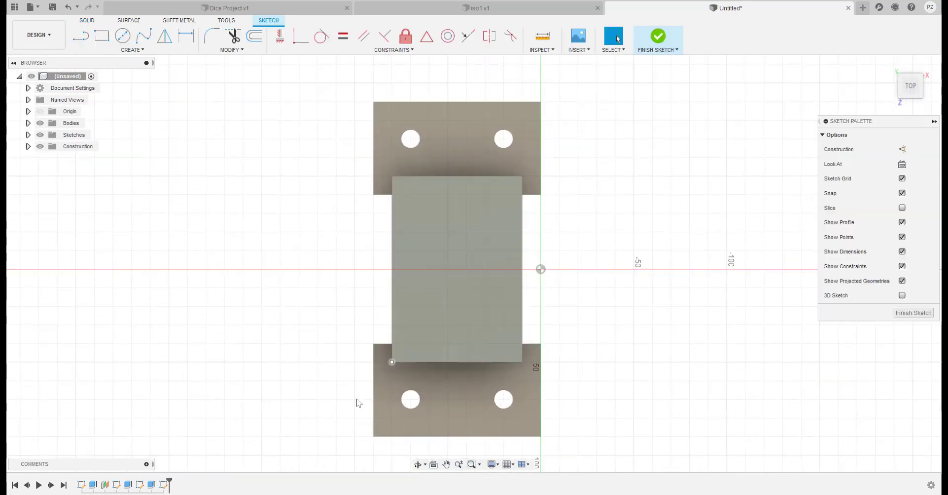
key("alt+Tab")
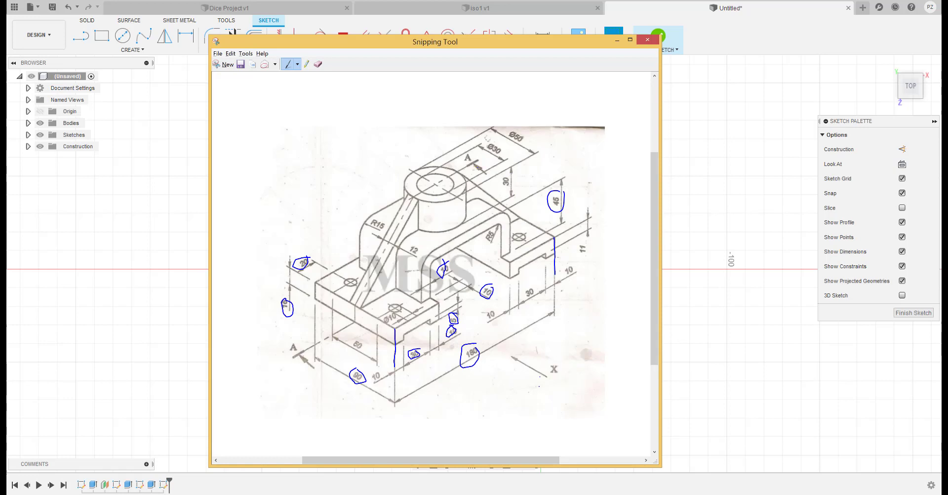
left_click(617, 39)
scroll(455, 285, "up", 4)
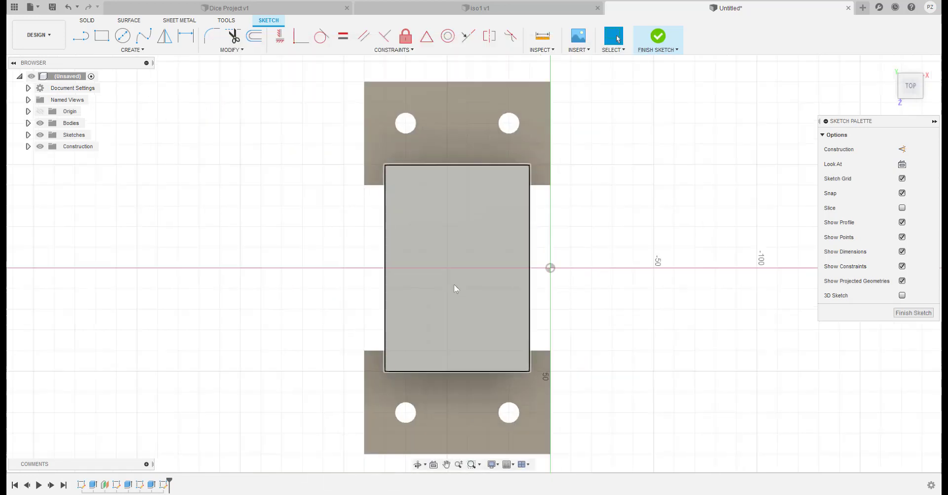
left_click(80, 35)
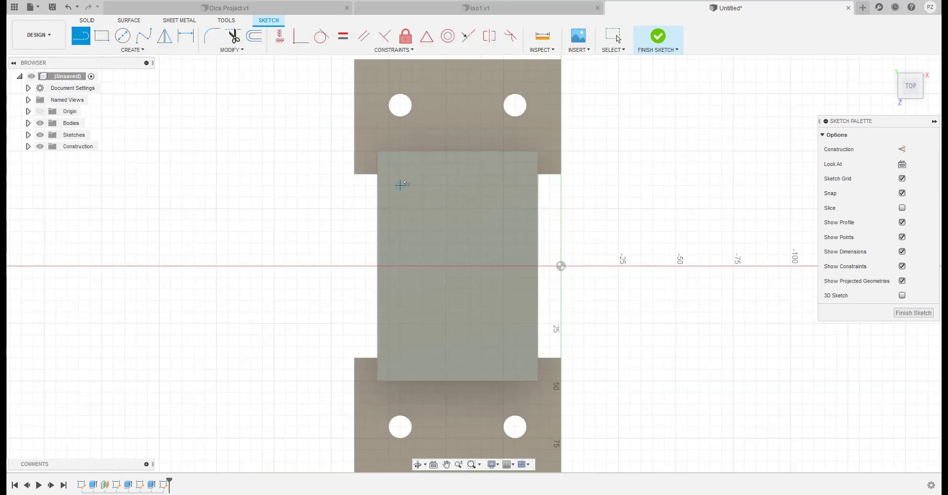
left_click(378, 152)
left_click(538, 381)
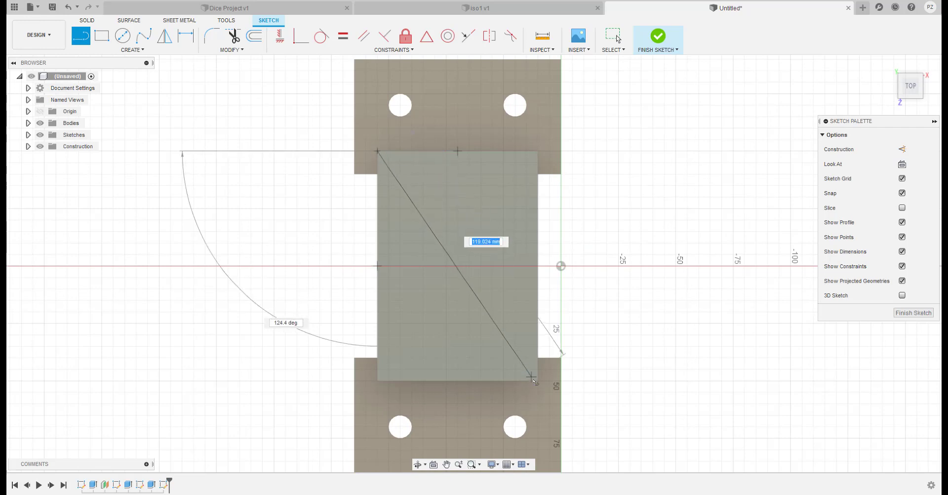
left_click(377, 381)
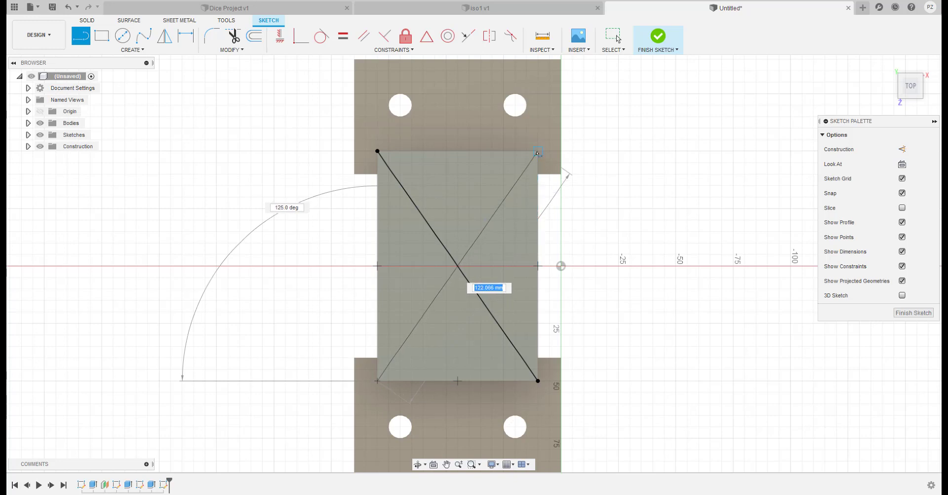
double_click(538, 151)
Draw a 30 mm diameter circle centred where the two diagonals cross
key("c")
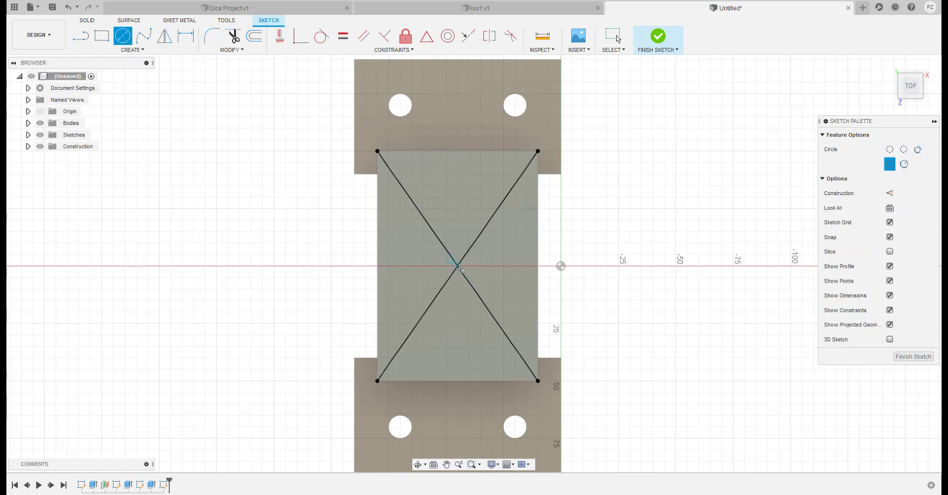
left_click(458, 267)
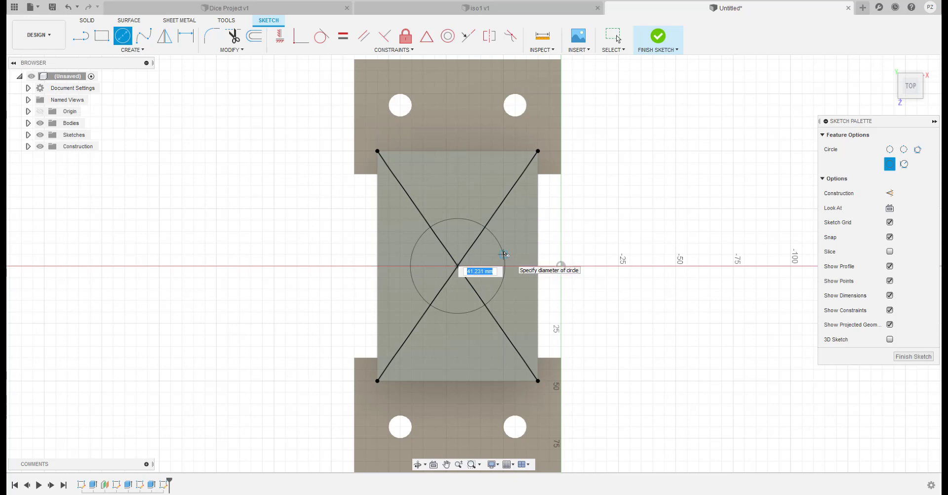
type("30")
key("Return")
key("Escape")
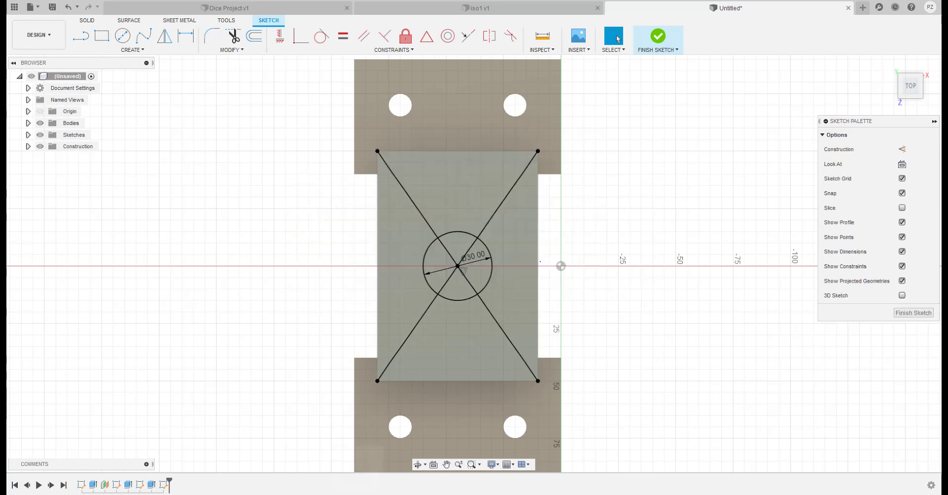
Check the boss diameters on the reference drawing and draw a concentric 50 mm circle around the 30 mm one
key("alt+Tab")
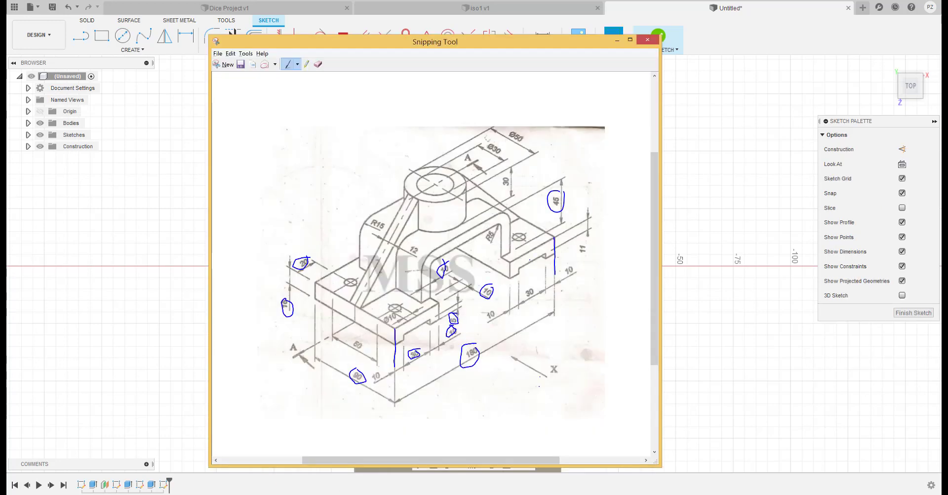
left_click(616, 40)
key("c")
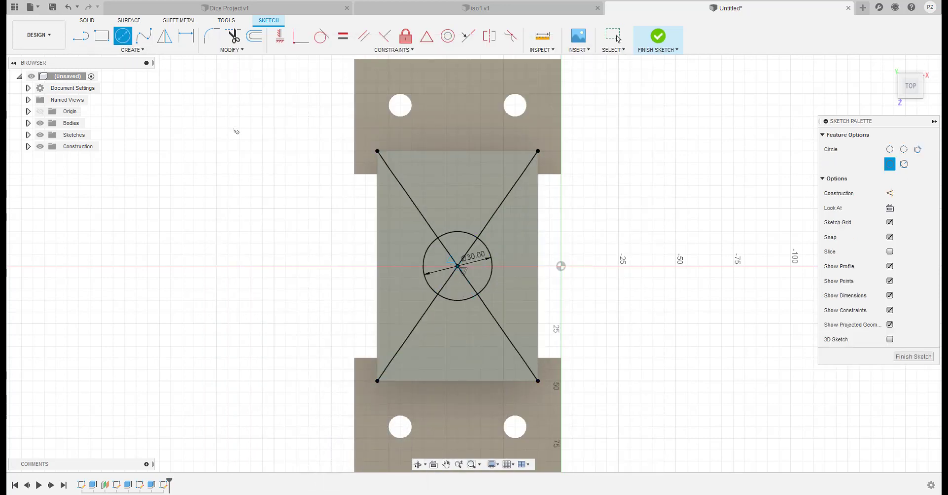
left_click(458, 266)
type("50")
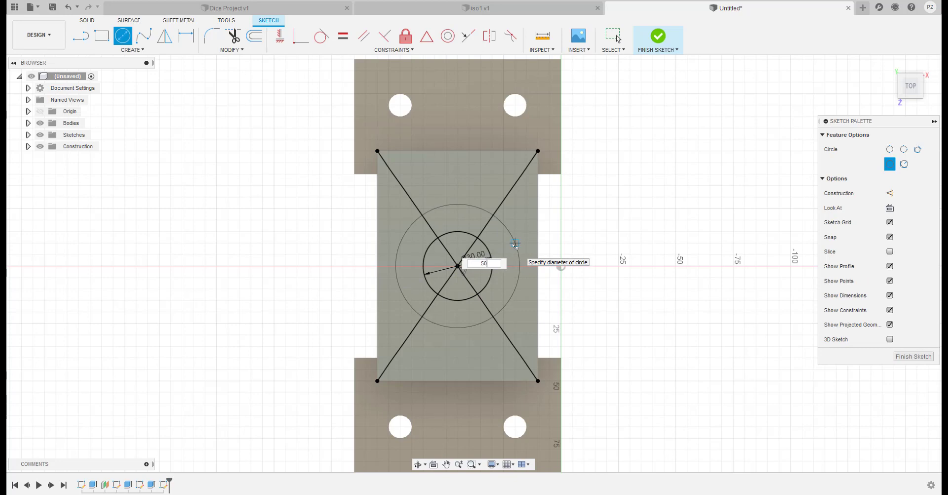
key("Return")
key("Escape")
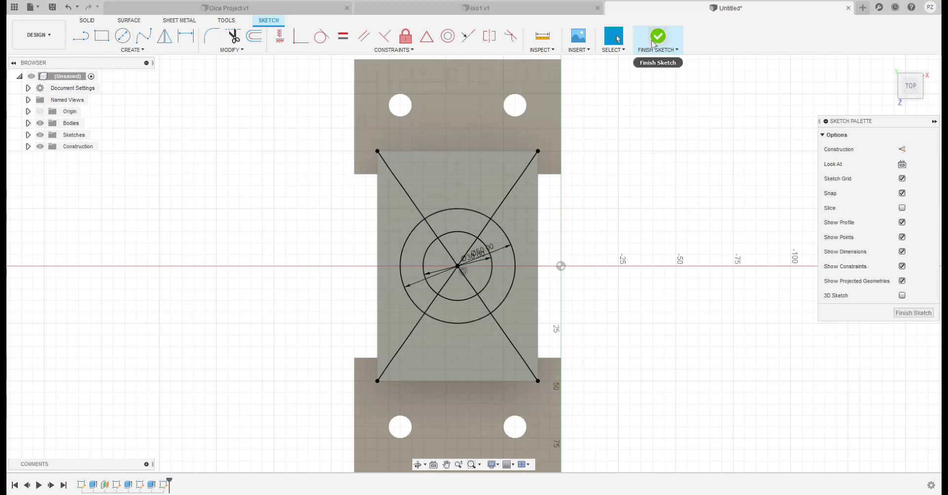
Delete both diagonal lines, keeping the two concentric circles, and finish the sketch
key("alt+Tab")
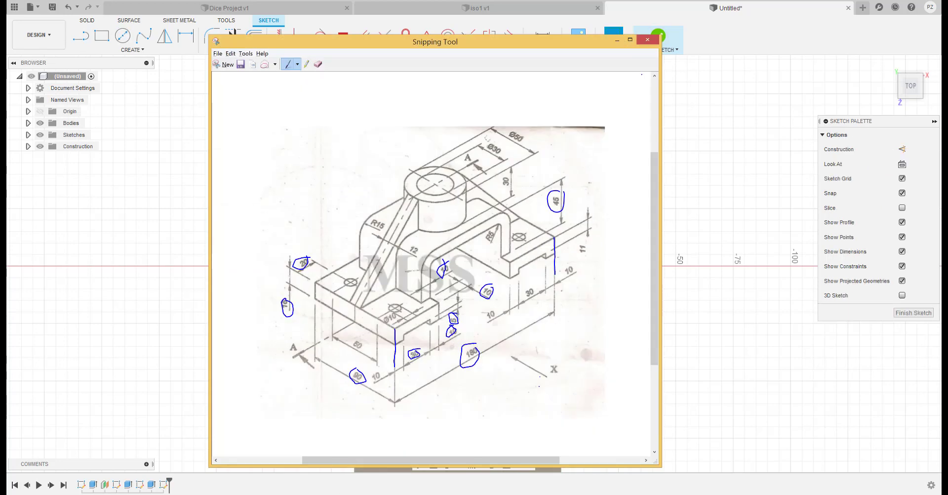
key("alt+Tab")
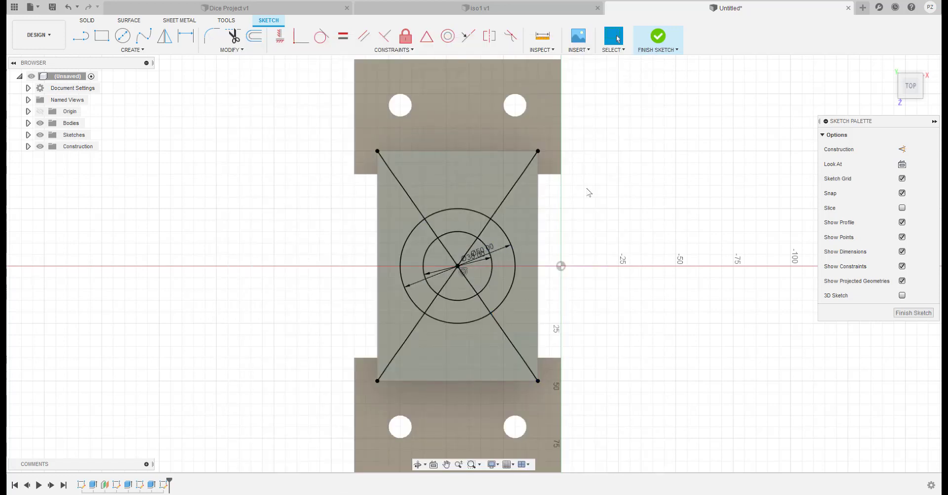
left_click_drag(603, 199, 351, 145)
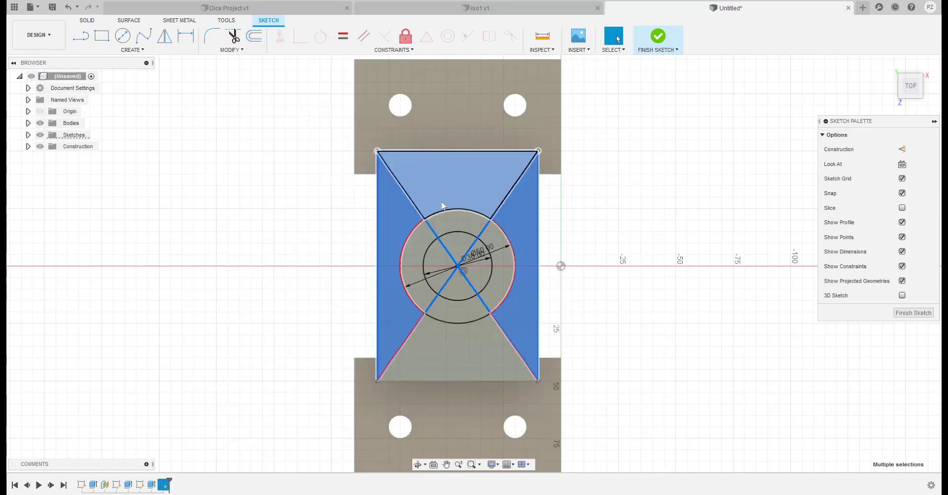
key("Delete")
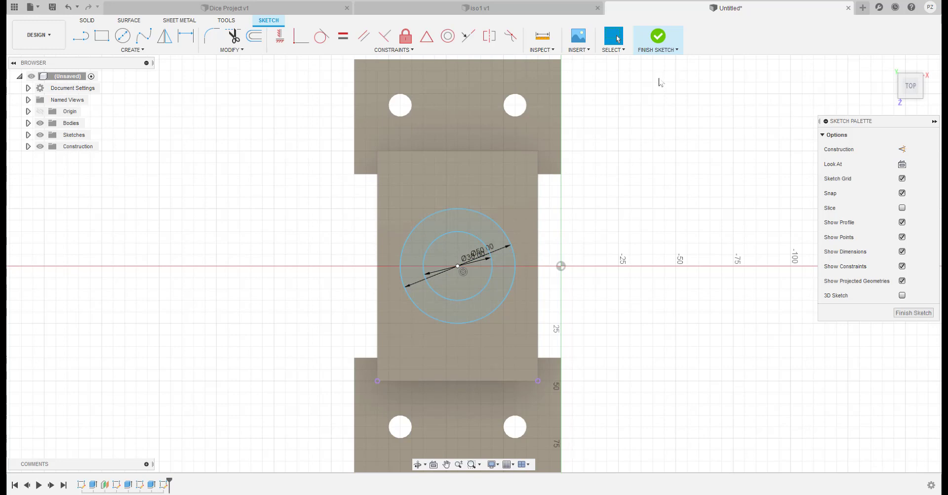
left_click(658, 39)
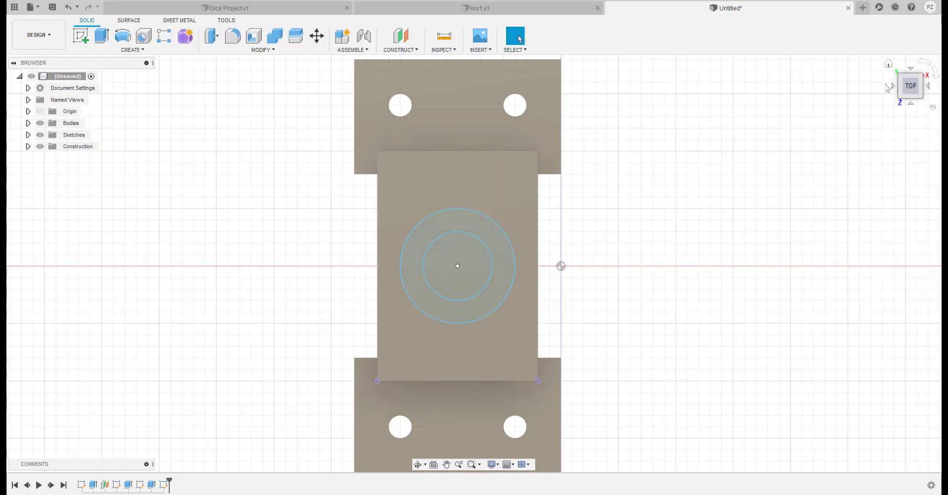
Extrude the ring between the two circles 30 mm upward, joined to the bridge as a hollow boss
left_click(888, 64)
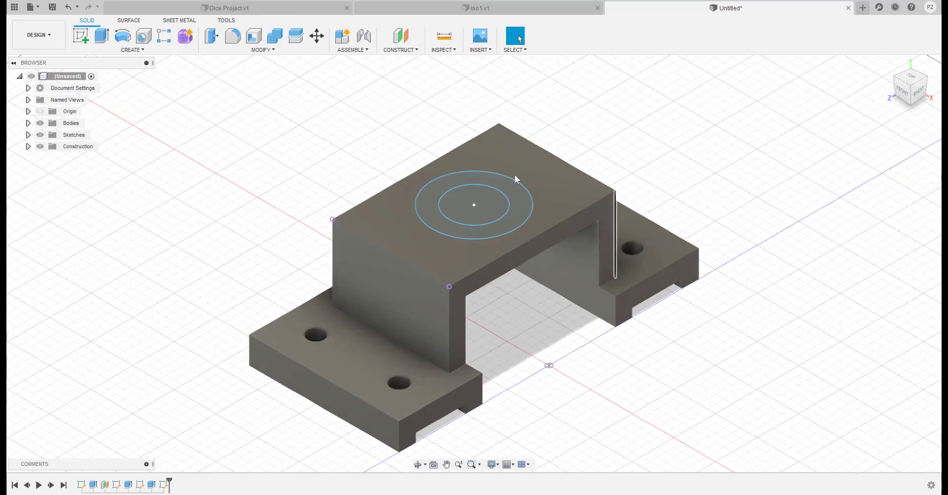
left_click(102, 35)
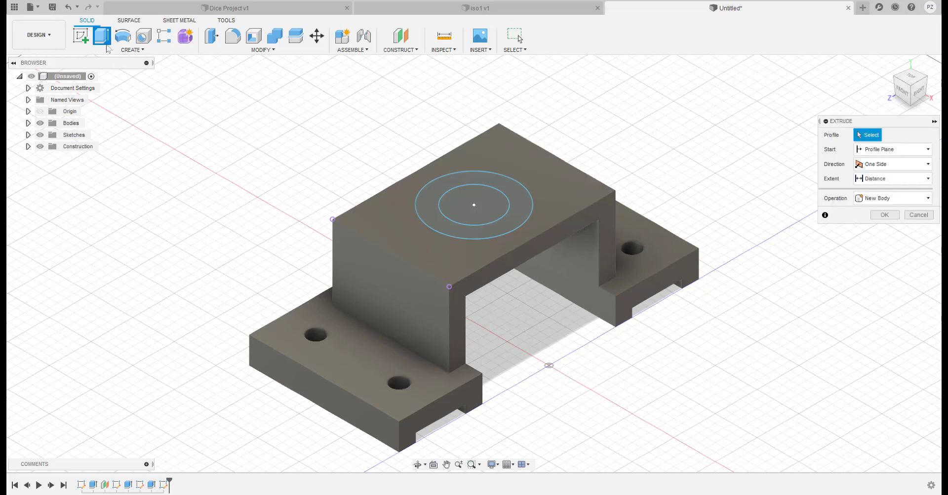
left_click(470, 180)
left_click_drag(448, 182, 446, 127)
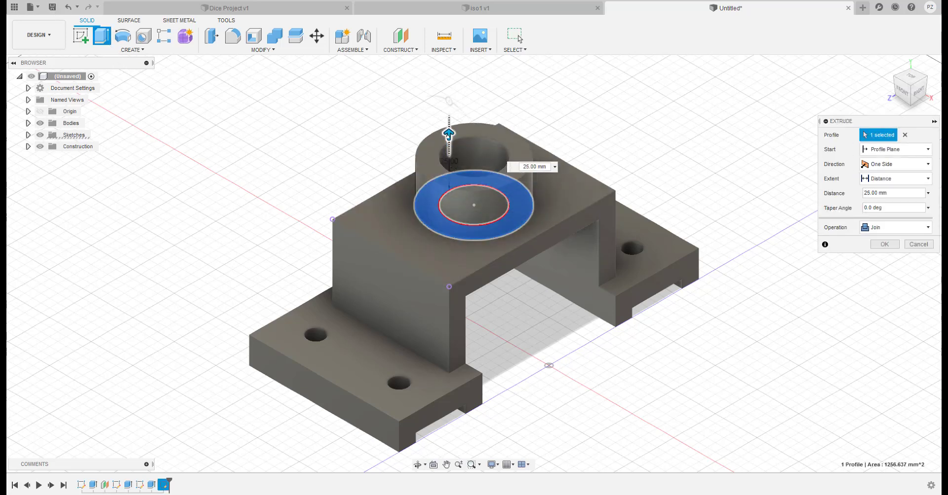
key("alt+Tab")
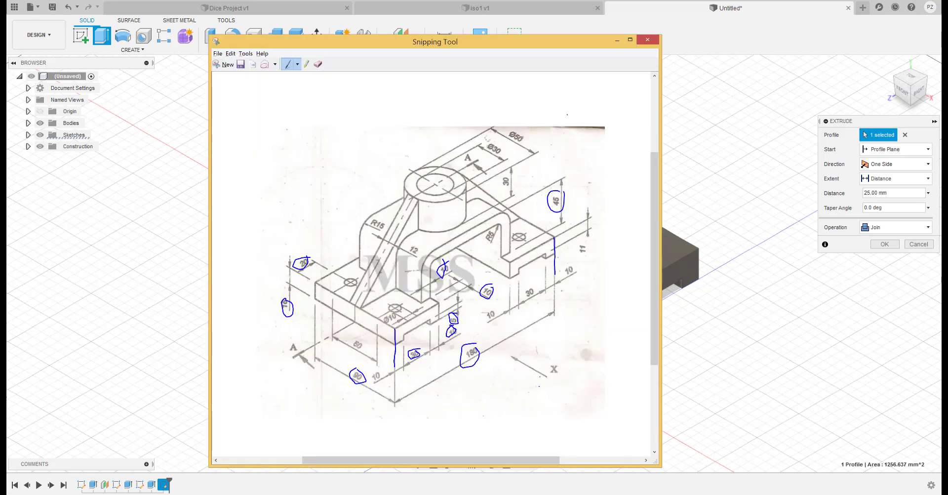
left_click(617, 40)
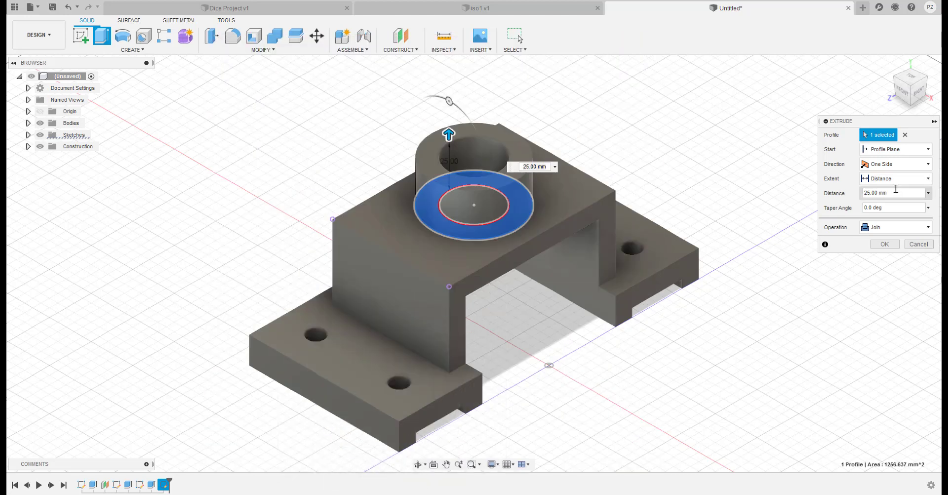
key("ctrl+a")
type("40")
key("Tab")
key("Return")
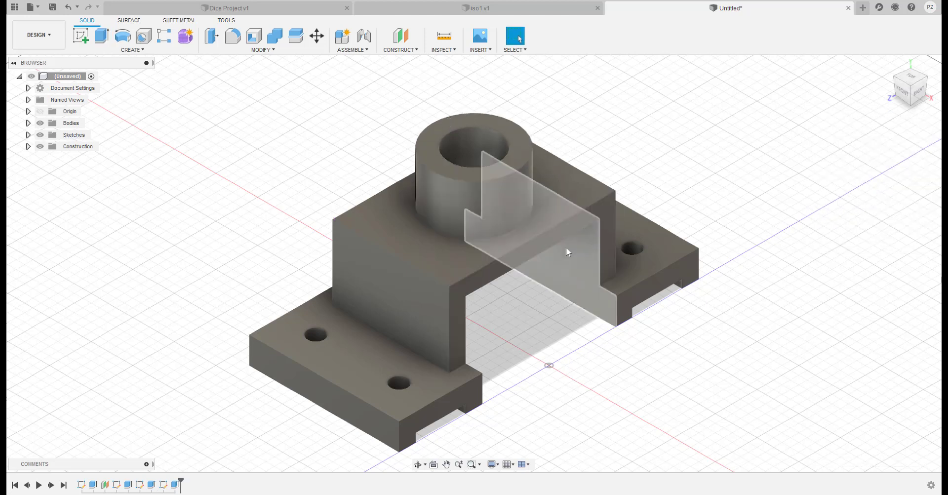
Compare the bracket model and its boss with the isometric reference drawing
key("alt+Tab")
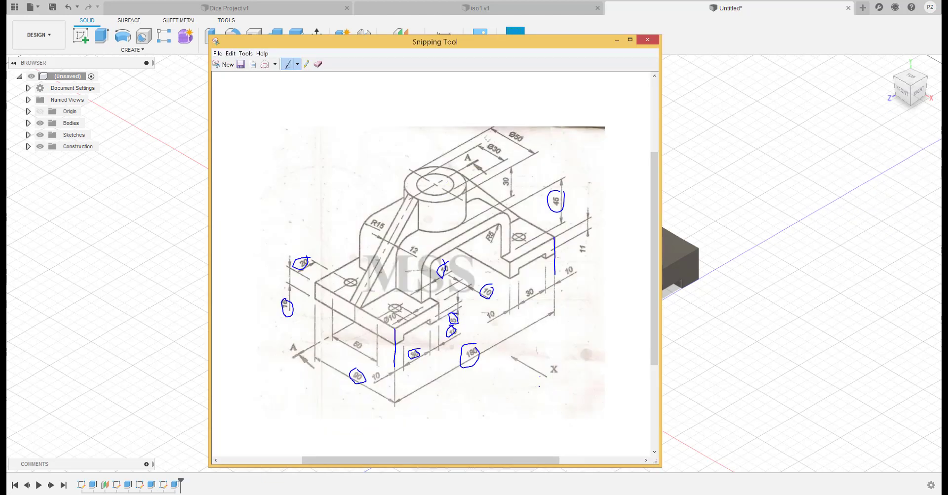
key("alt+Tab")
key("alt+Tab")
key("alt+Tab")
middle_click_drag(495, 215, 505, 252)
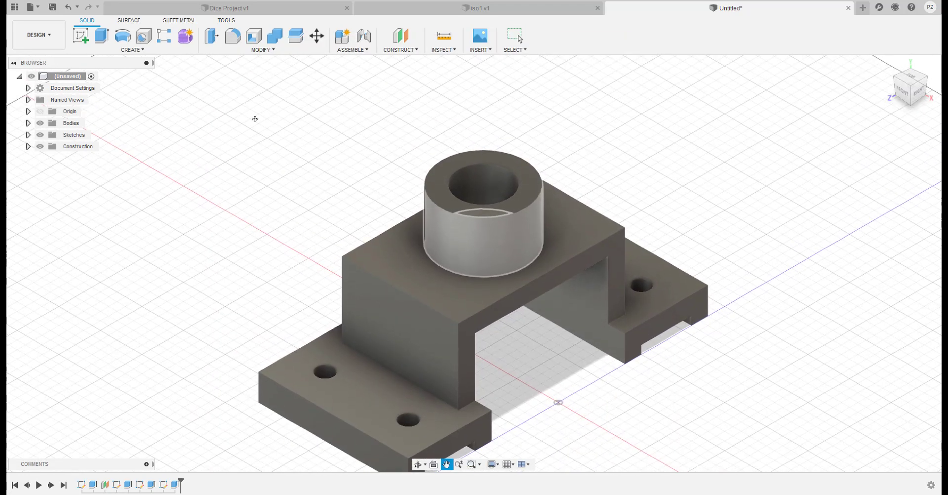
middle_click_drag(531, 281, 516, 299, "shift")
In the Snipping Tool, erase the stray mark at the rib's upper end, circle the 12 dimension, and return to the model
key("alt+Tab")
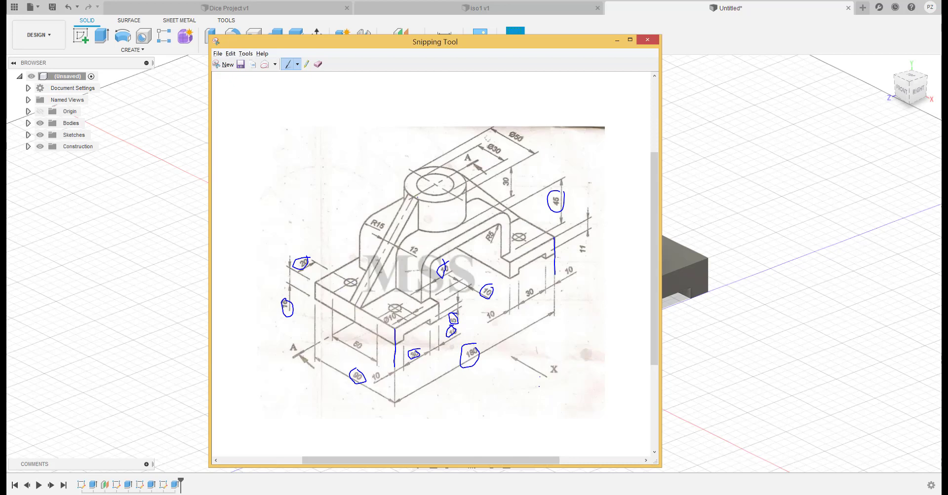
scroll(432, 261, "down", 1)
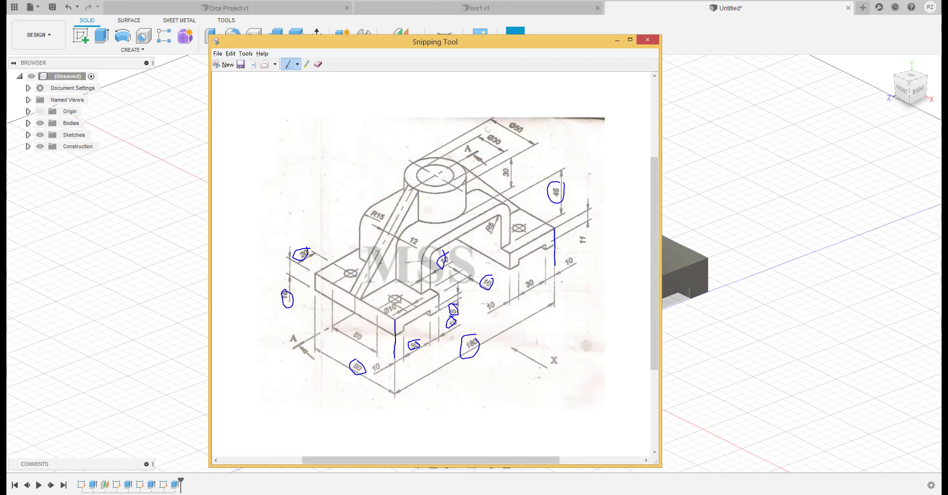
scroll(432, 262, "up", 1)
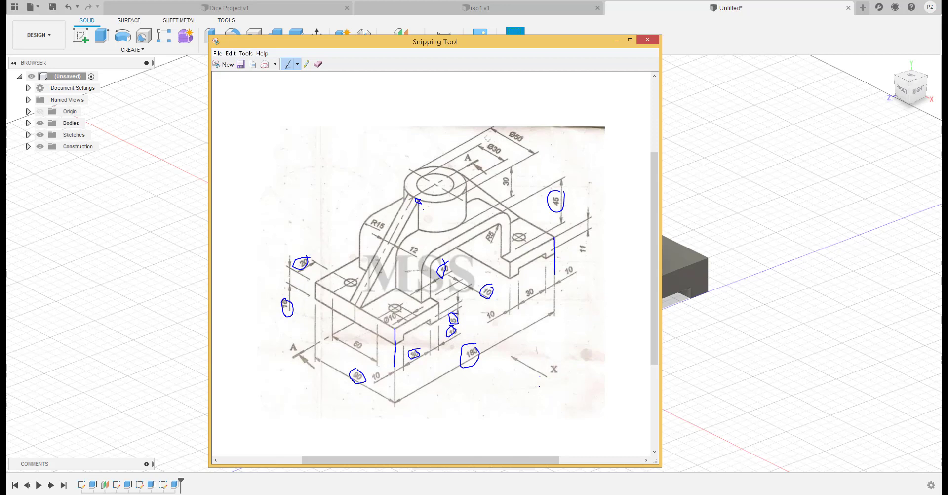
left_click(318, 65)
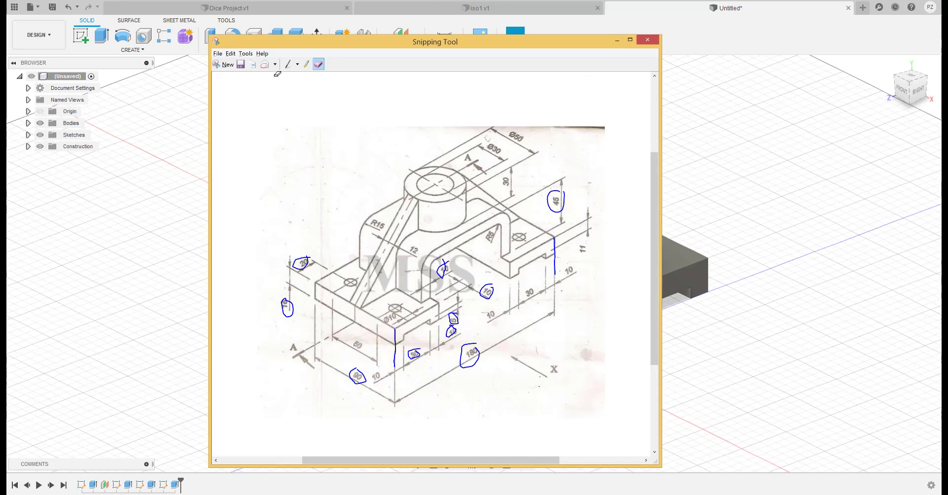
left_click(288, 64)
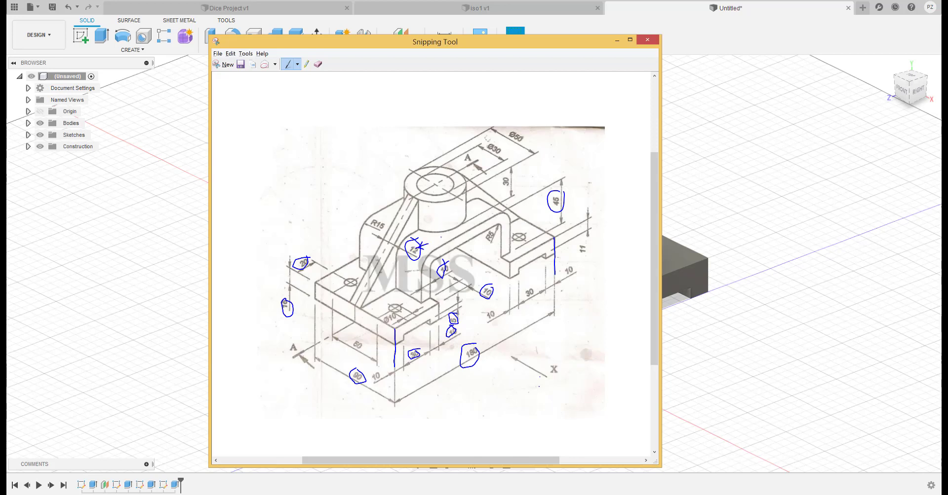
left_click_drag(443, 235, 444, 242)
left_click(617, 40)
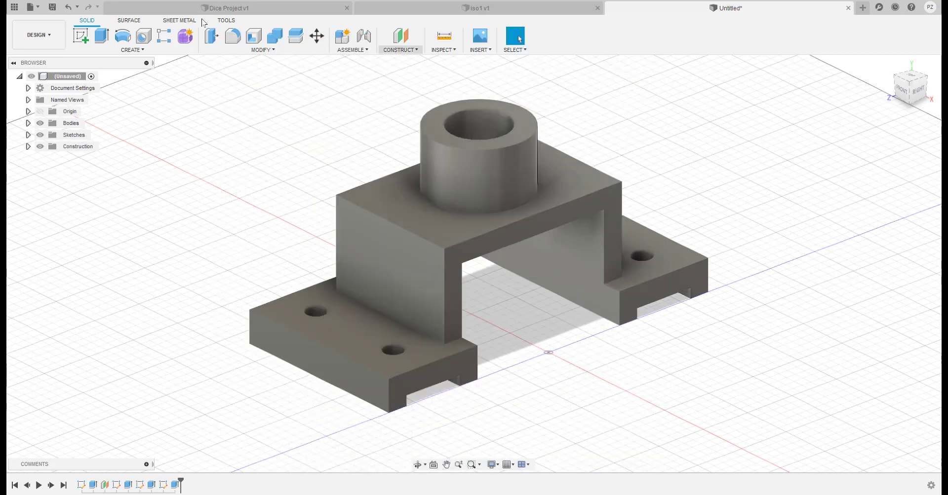
Create a construction plane offset -39 mm from the notched end face of the near foot, checking the offset against the reference drawing
left_click(398, 50)
left_click(398, 61)
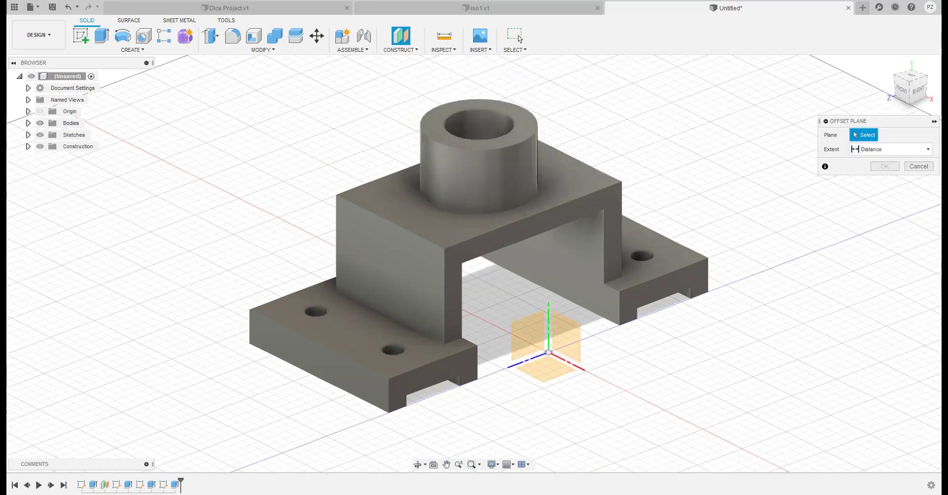
left_click(429, 380)
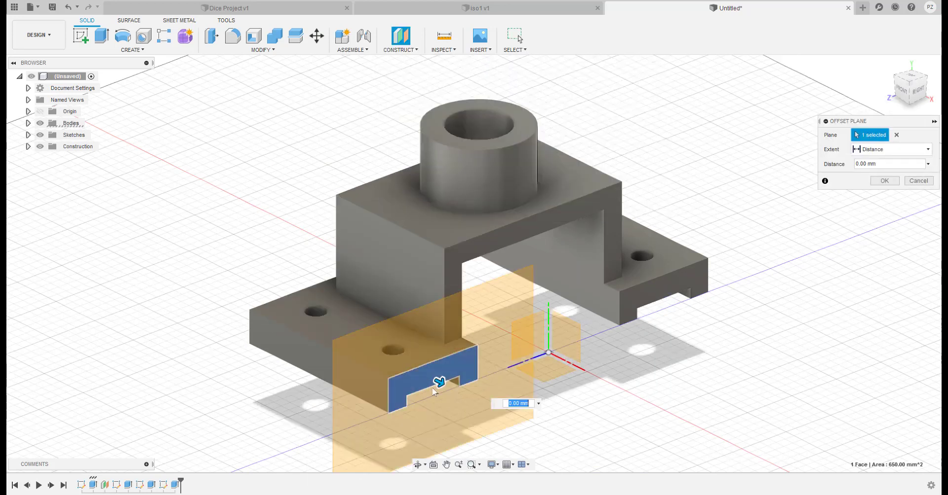
left_click_drag(441, 383, 377, 351)
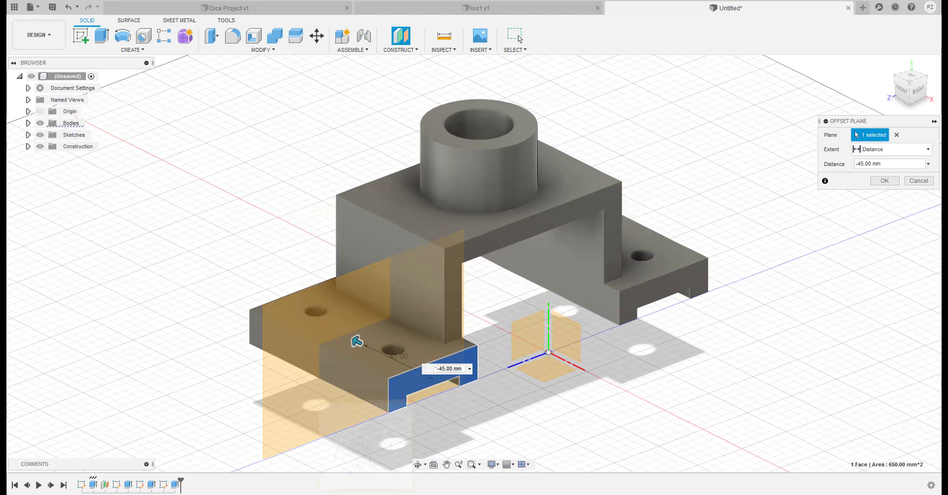
key("alt+Tab")
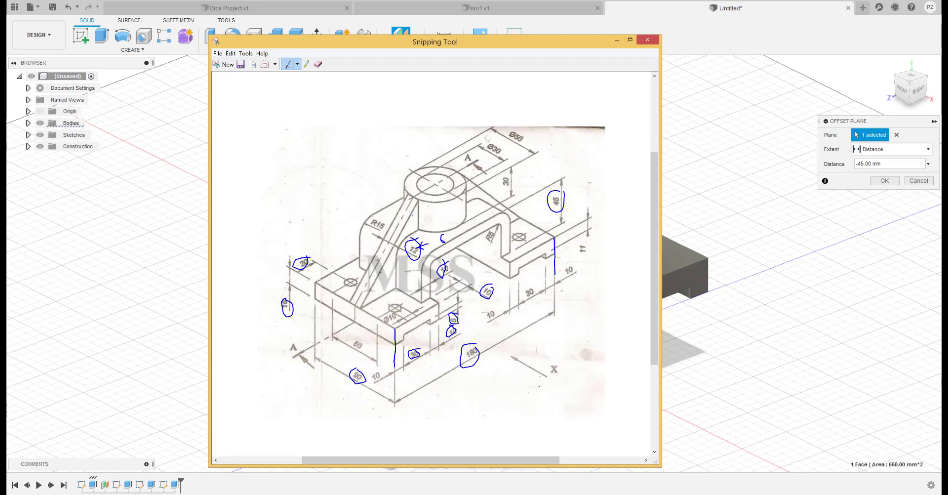
key("alt+Tab")
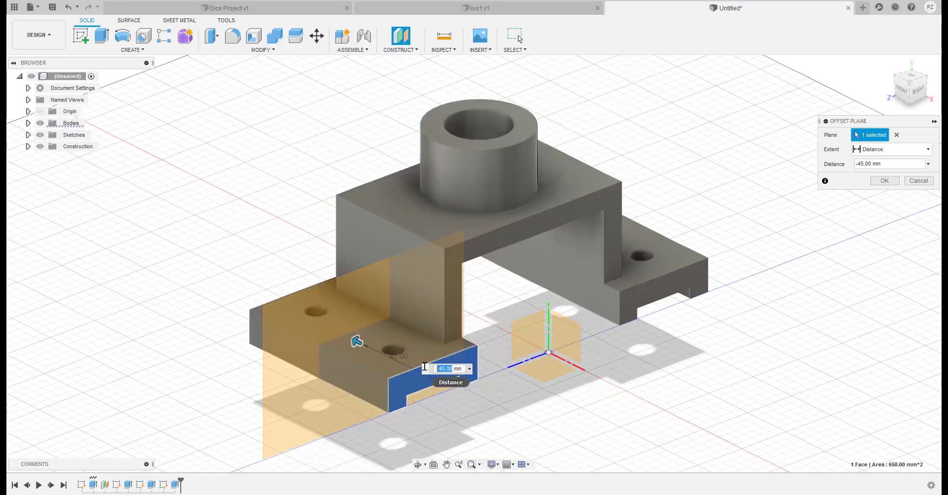
type("39")
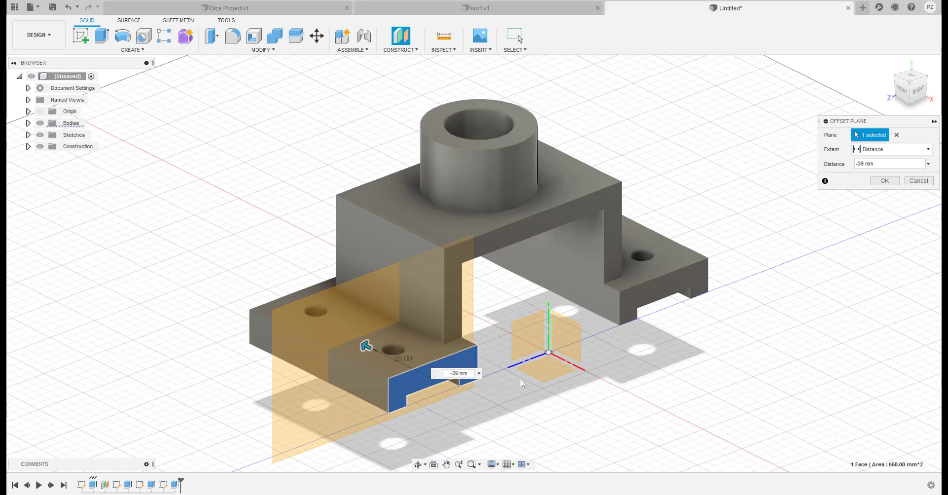
left_click(881, 181)
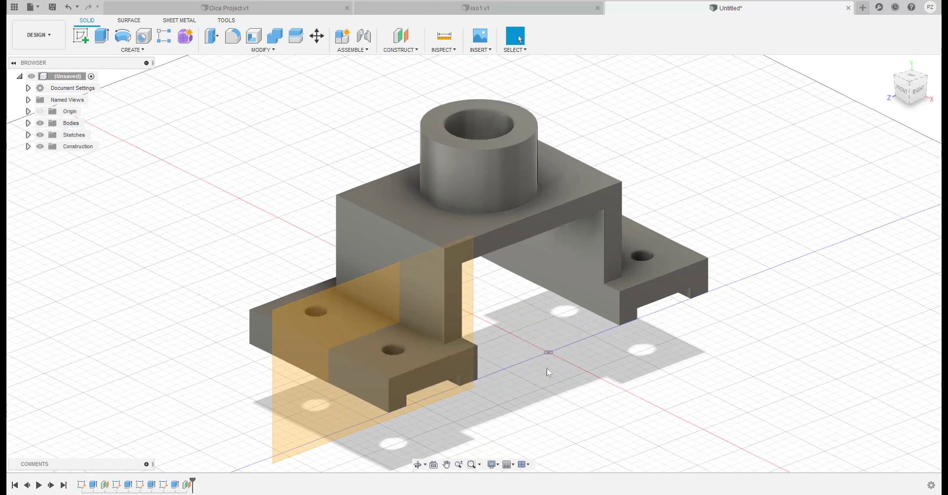
Start a sketch on the new offset plane and check the sloping rib in the reference drawing
left_click(80, 35)
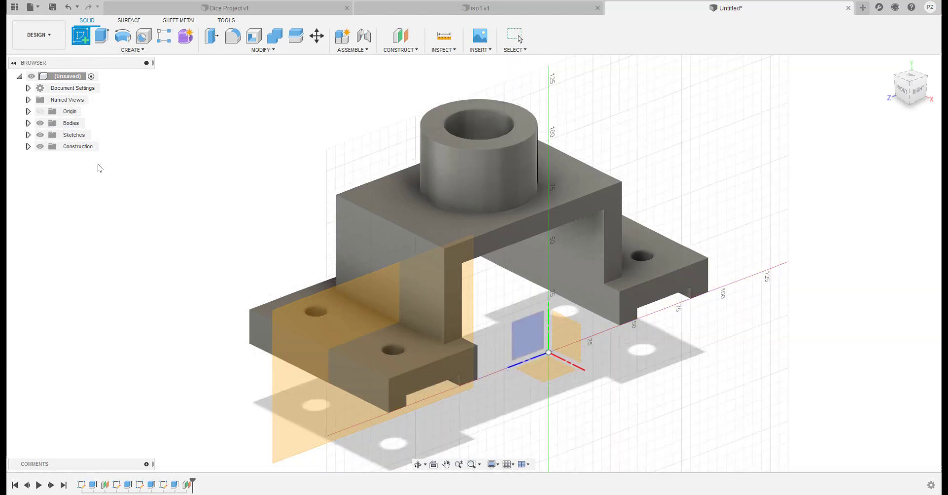
left_click(266, 394)
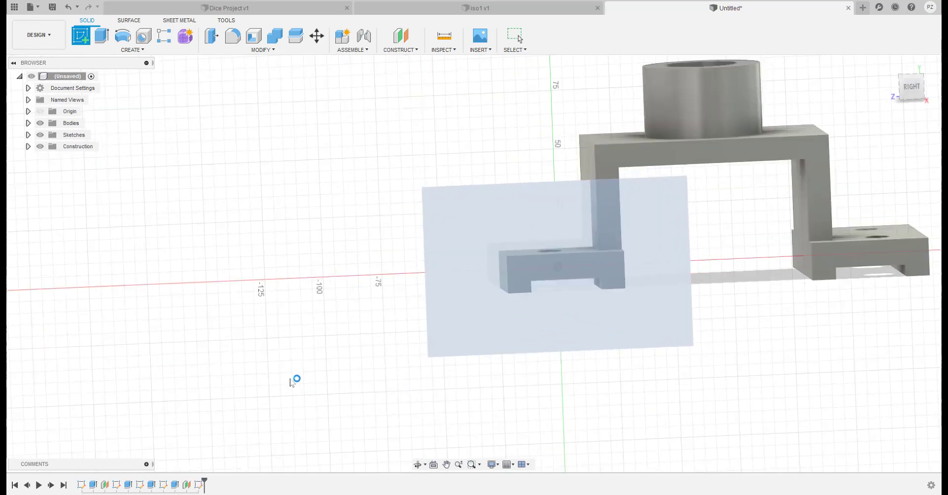
middle_click_drag(483, 266, 313, 366)
key("alt+Tab")
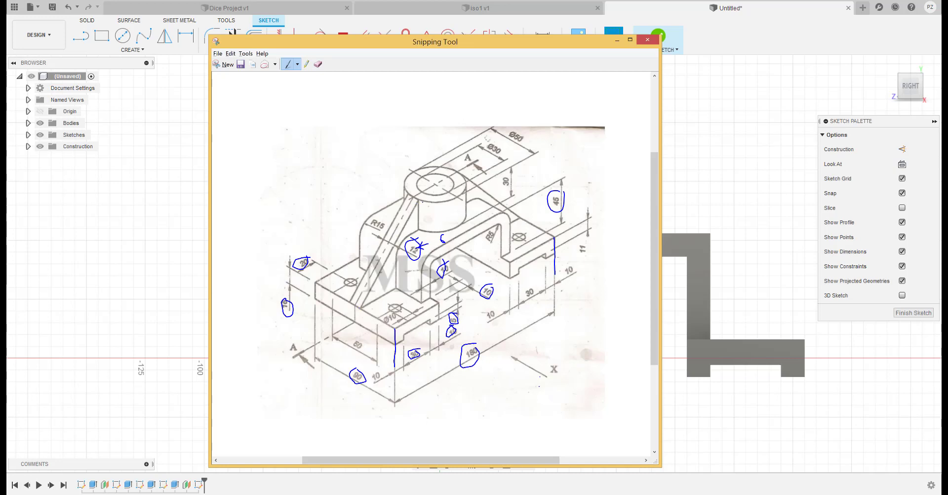
key("alt+Tab")
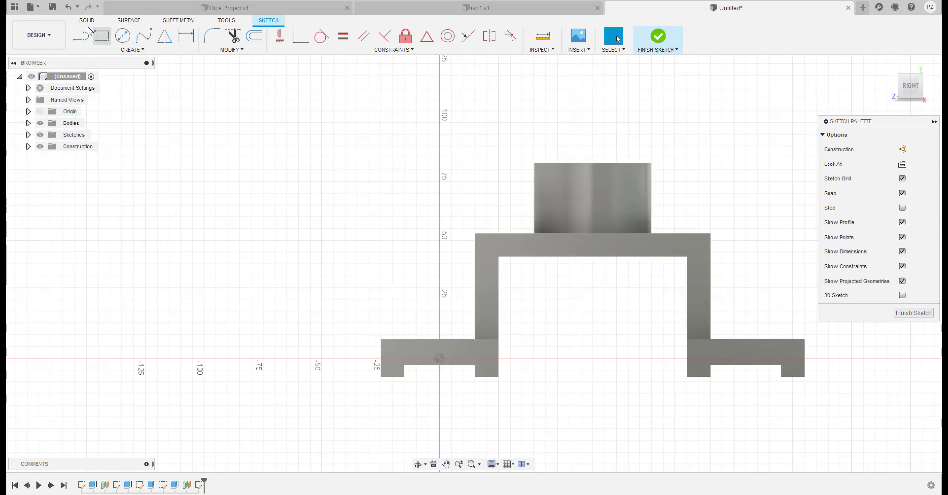
Sketch a sloping line from the foot's upper outer corner to the top outer edge of the boss silhouette
key("l")
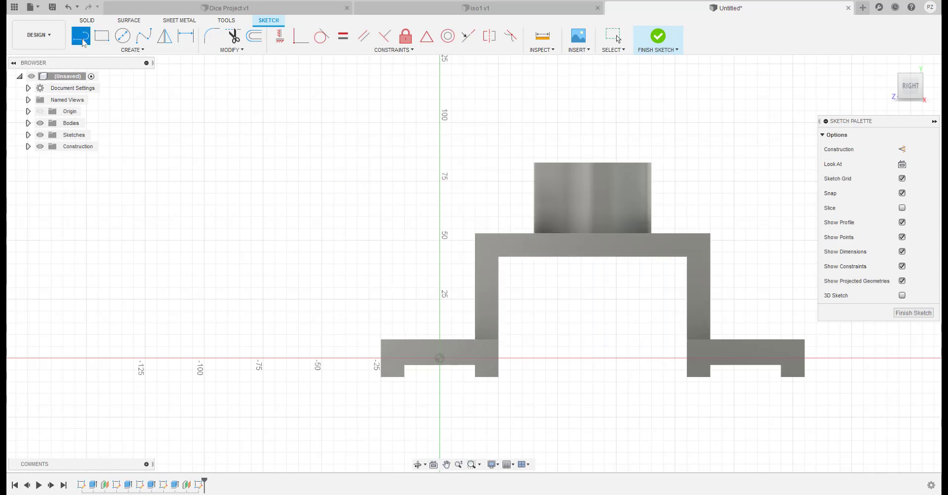
left_click(381, 340)
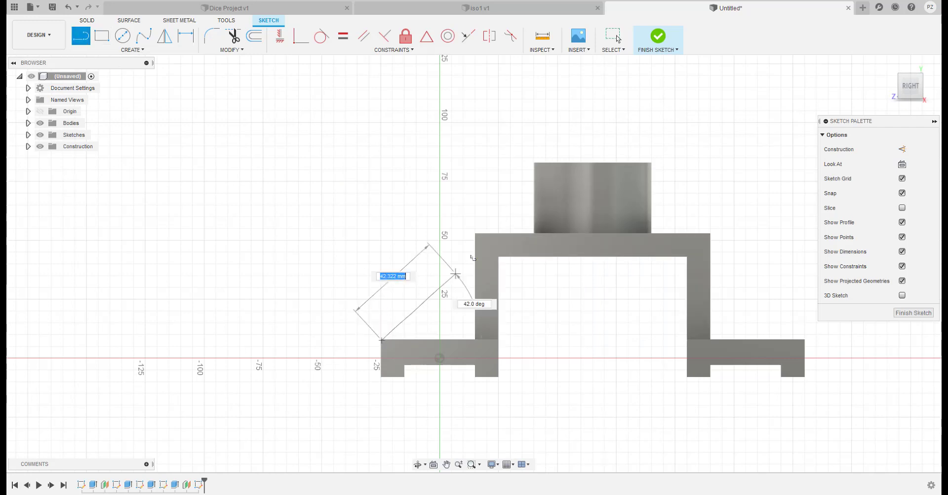
left_click(535, 163)
middle_click_drag(457, 252, 466, 327, "shift")
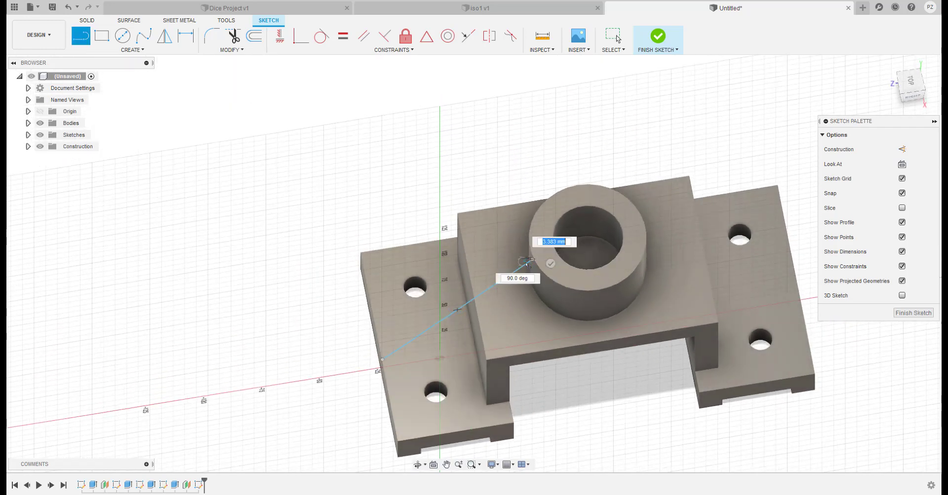
scroll(527, 264, "down", 1)
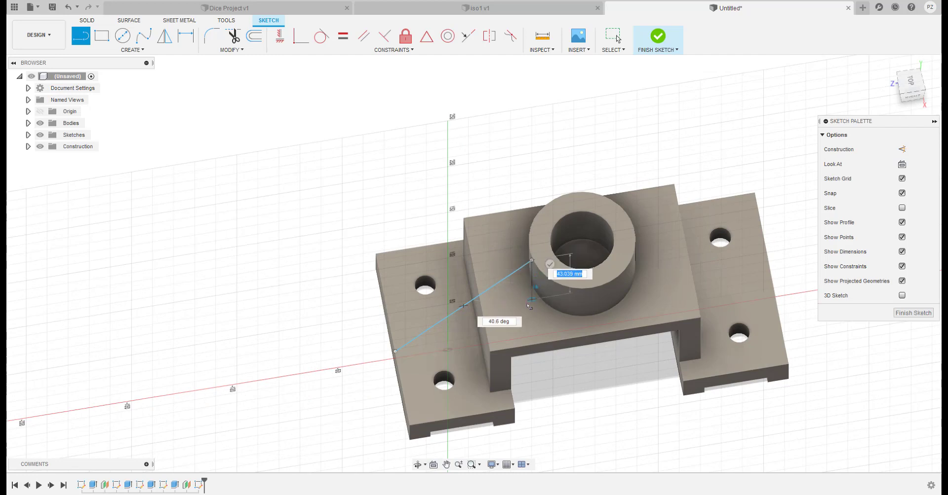
key("Escape")
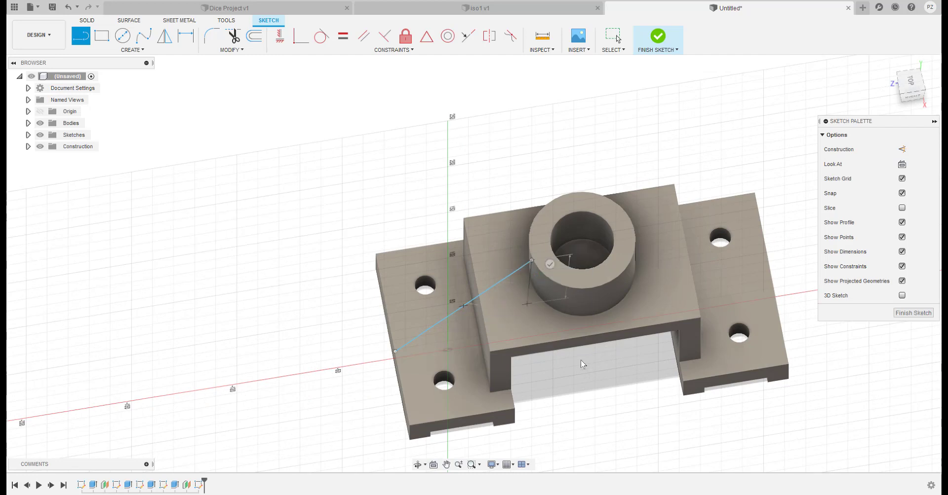
Delete the sloping line between the foot and the boss
middle_click_drag(581, 360, 592, 310, "shift")
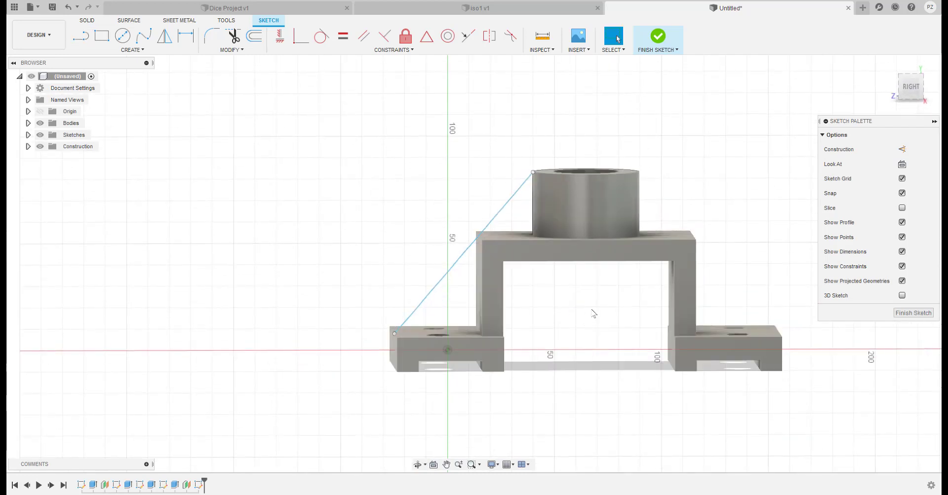
left_click(904, 96)
left_click_drag(582, 143, 335, 415)
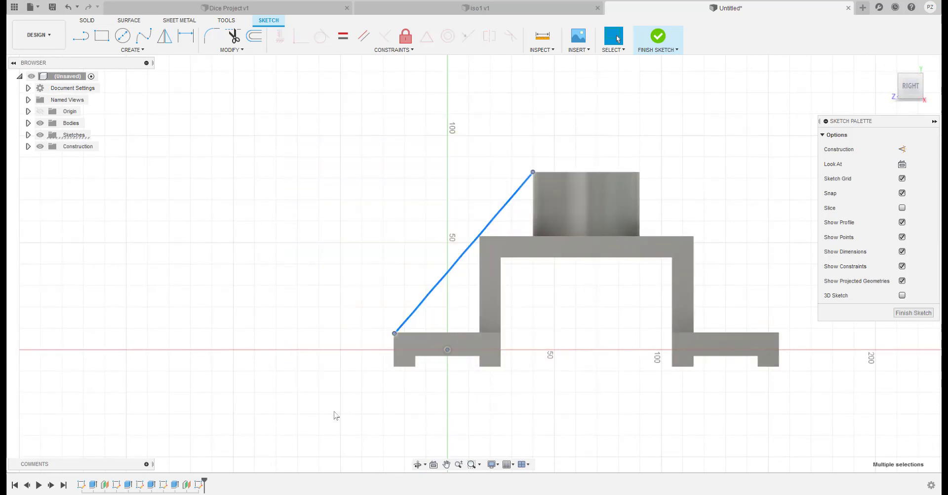
key("Delete")
middle_click_drag(408, 362, 338, 378)
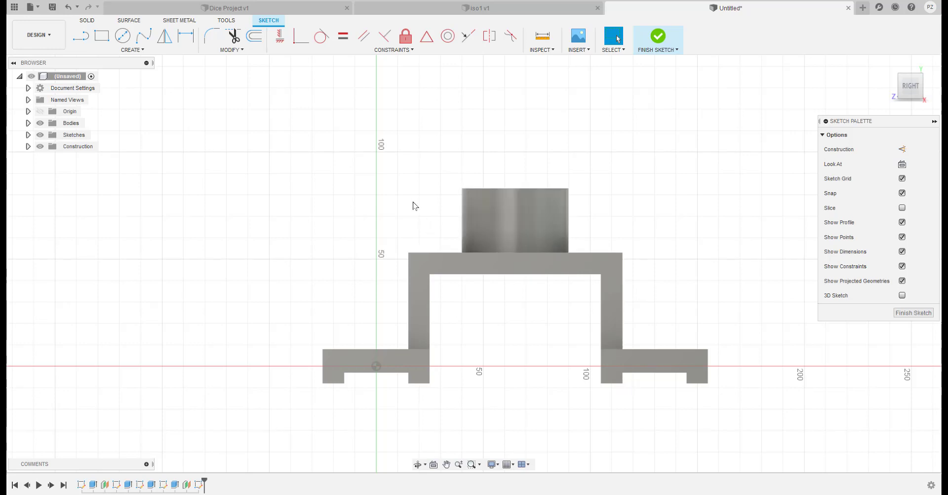
Add a section analysis through the bracket at the 39 mm offset plane
left_click(542, 49)
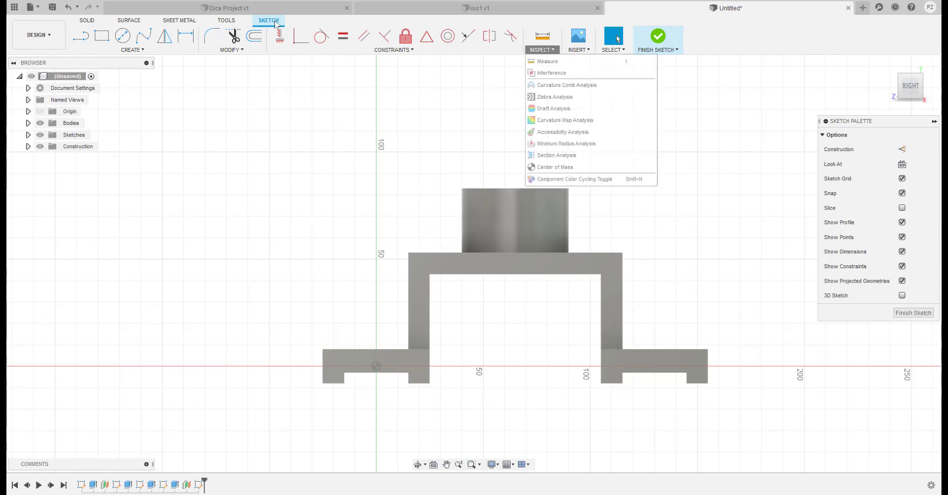
left_click(549, 160)
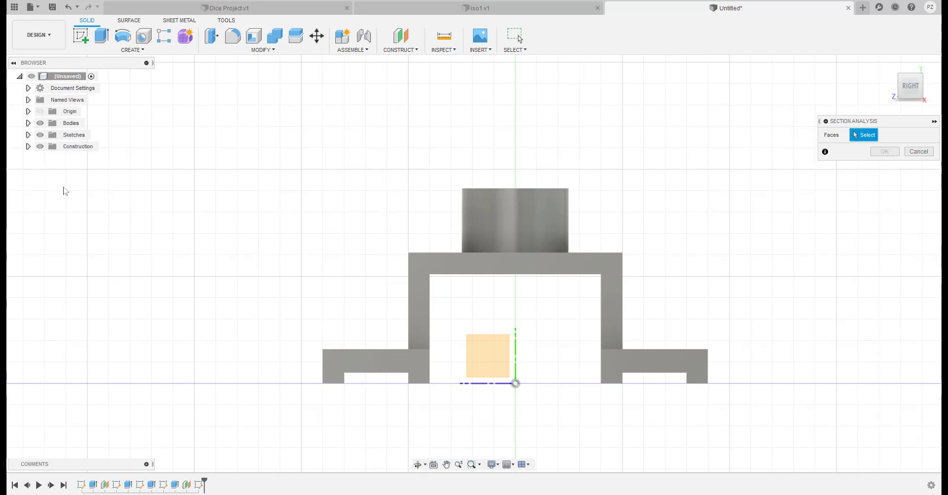
middle_click_drag(63, 191, 113, 213, "shift")
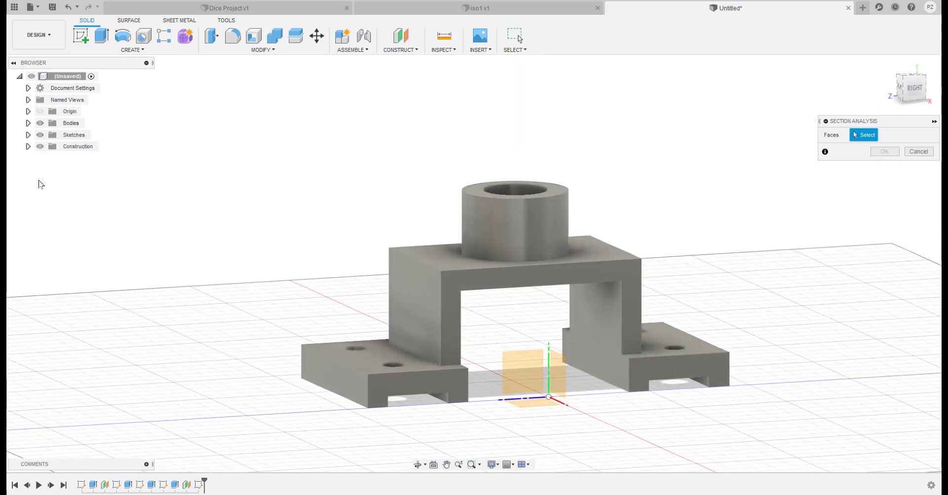
left_click(28, 146)
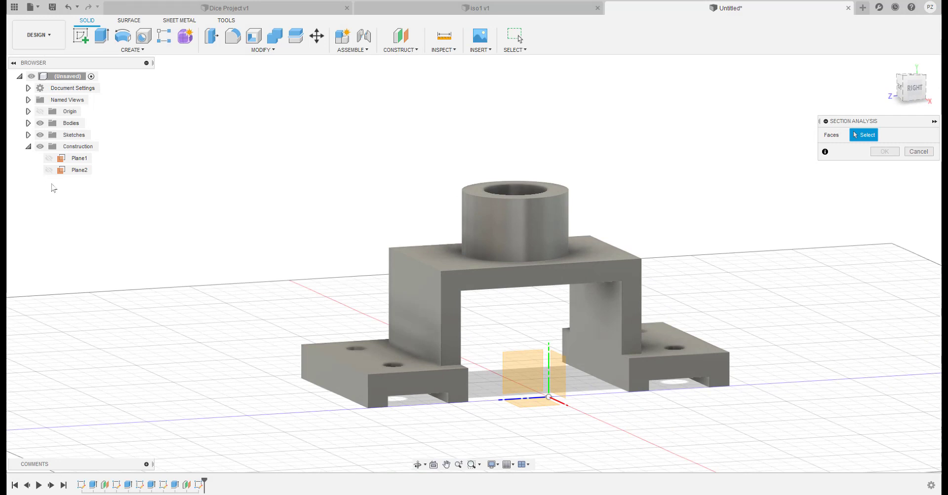
left_click(79, 170)
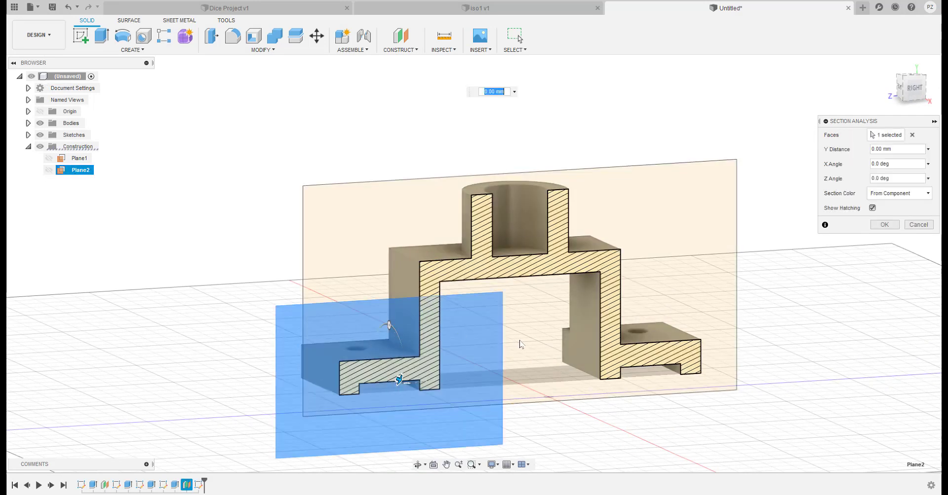
left_click(885, 224)
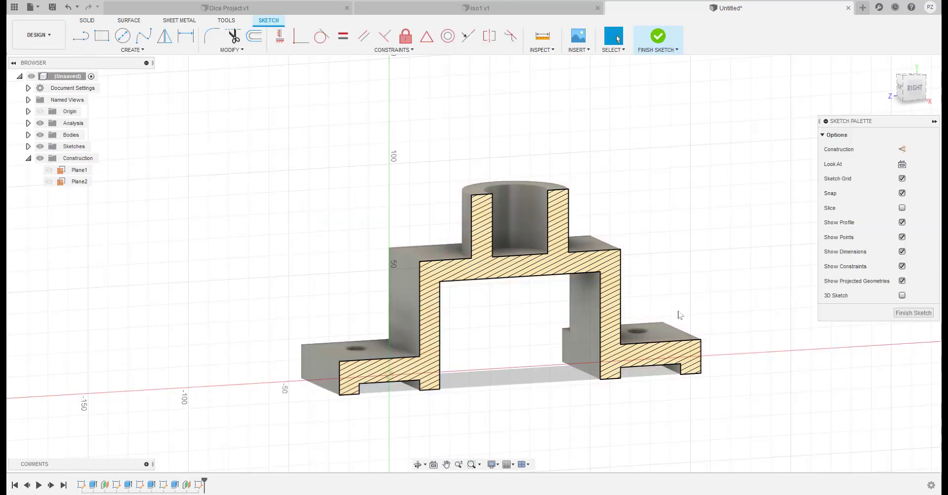
Sketch the rib's sloping line from the sectioned foot's upper outer corner to the top outer corner of the sectioned boss wall
mouse_move(680, 314)
middle_mouse_down("shift")
mouse_move(708, 333)
mouse_move(694, 309)
mouse_move(685, 235)
middle_mouse_up("shift")
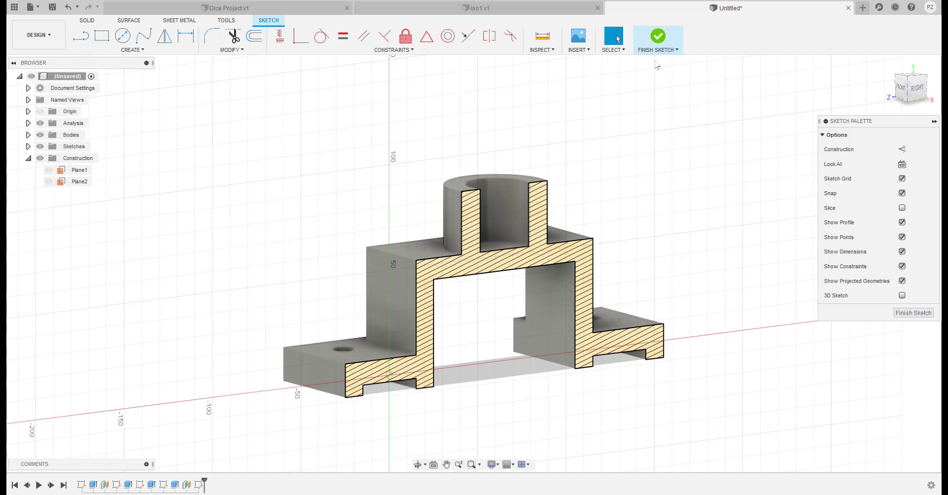
left_click(917, 88)
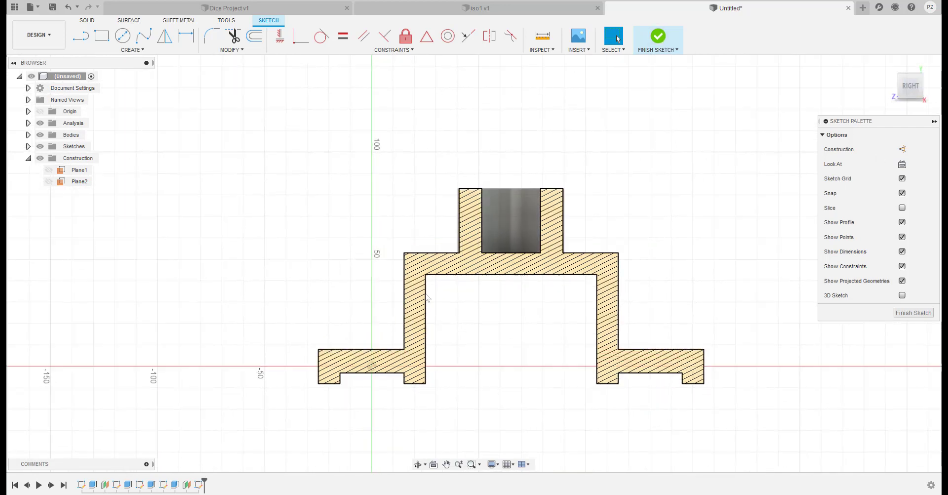
key("l")
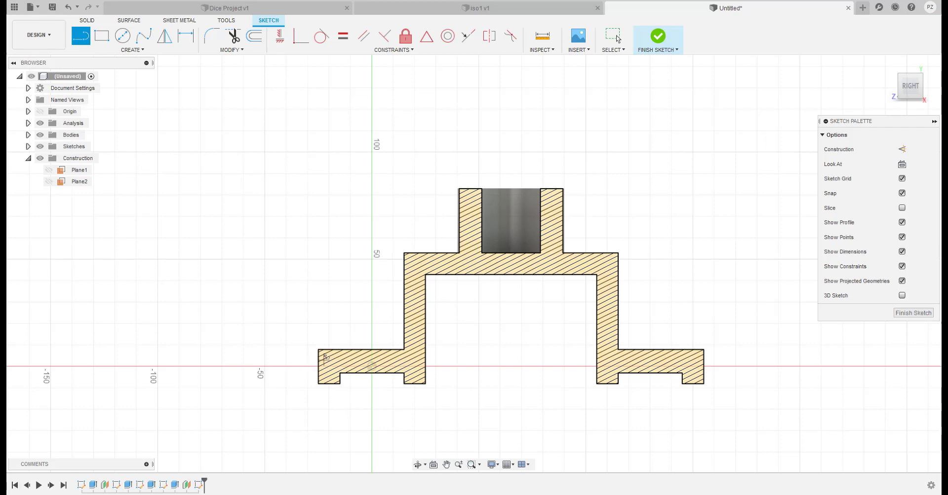
scroll(320, 352, "up", 4)
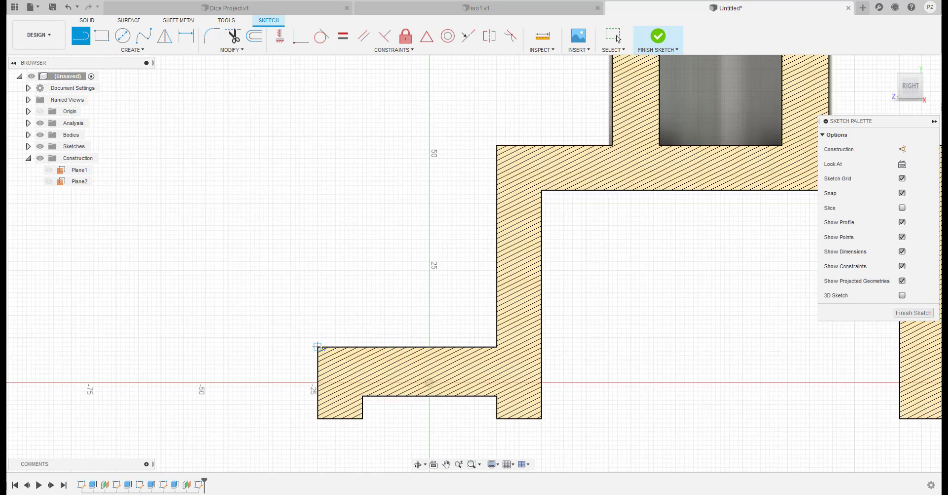
left_click(318, 346)
middle_click_drag(439, 153, 288, 313)
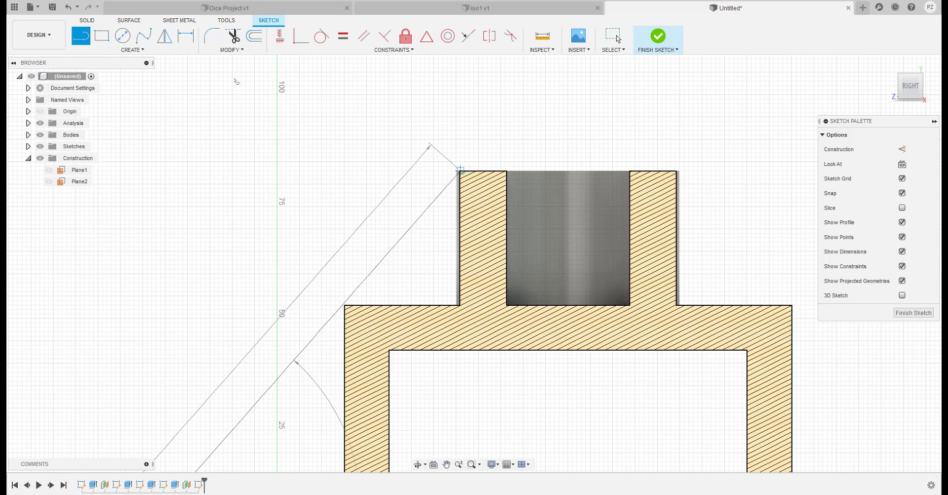
left_click(459, 171)
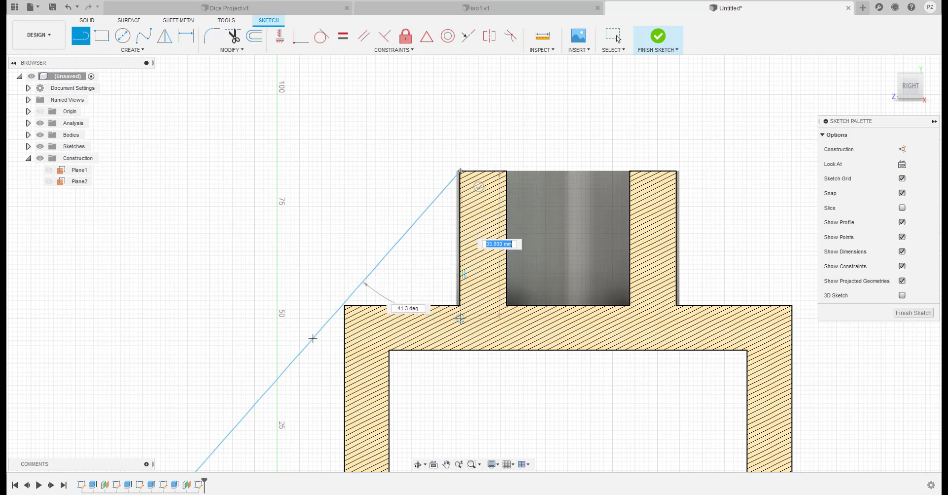
Close the rib profile with lines down the boss wall, through the bridge and leg sections, and back along the foot's top to its outer corner
left_click(460, 322)
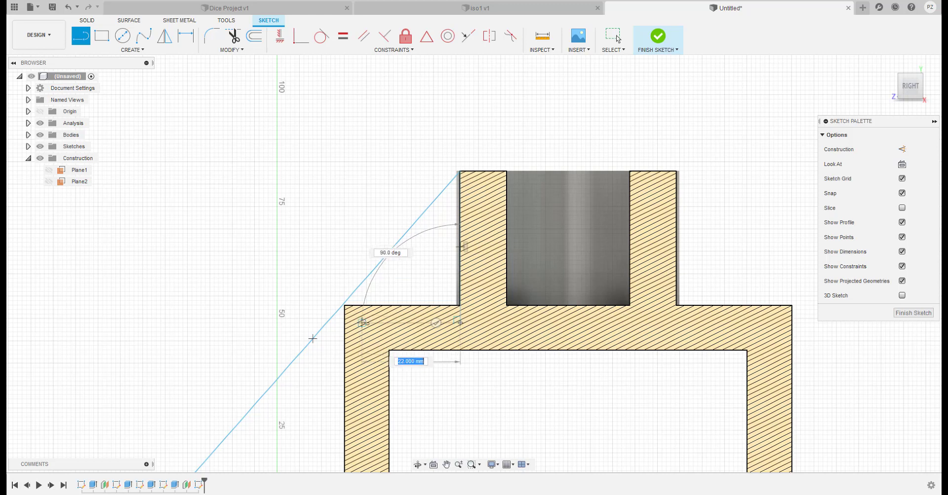
key("alt+Tab")
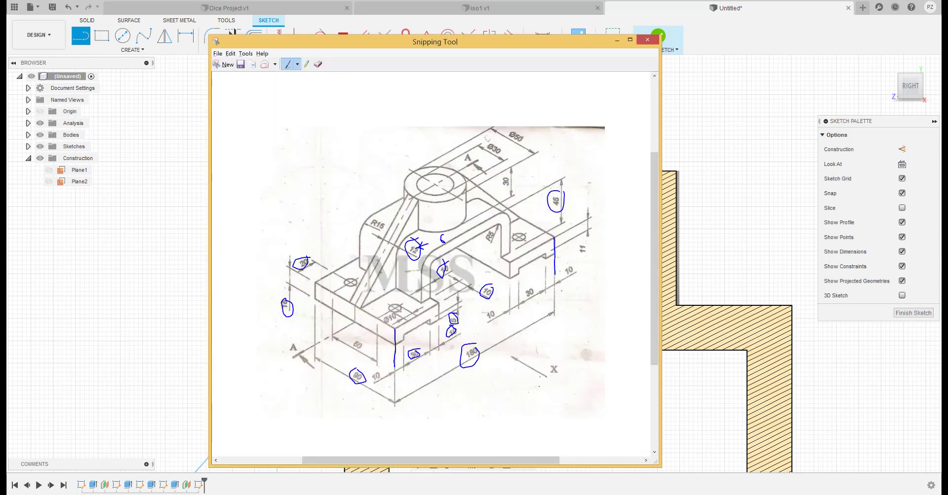
key("alt+Tab")
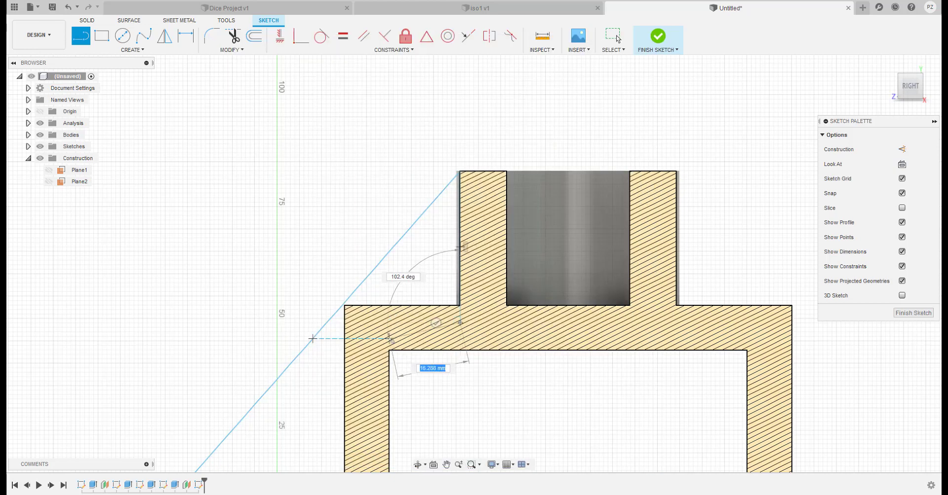
left_click(385, 349)
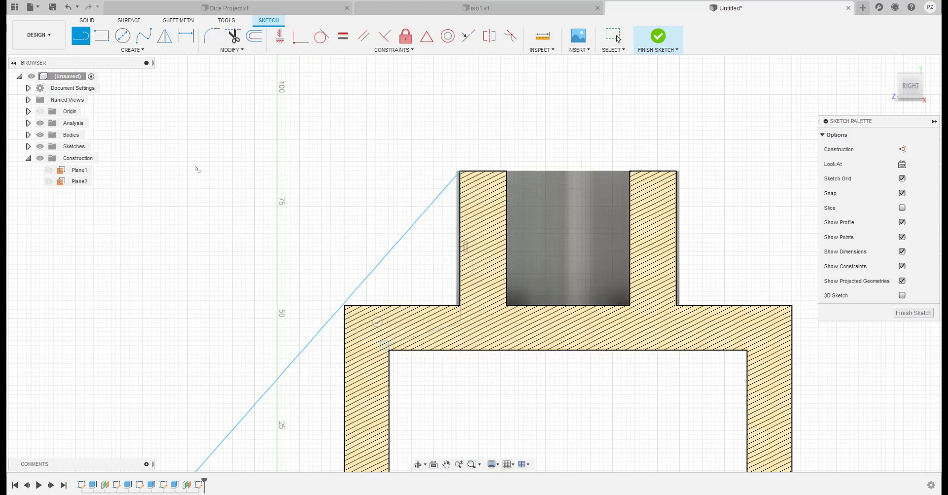
middle_click_drag(357, 390, 407, 215)
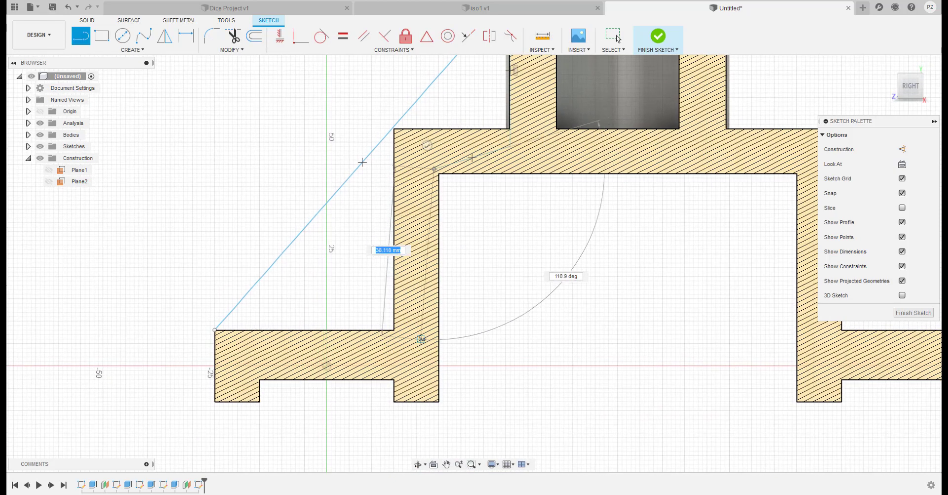
left_click(416, 329)
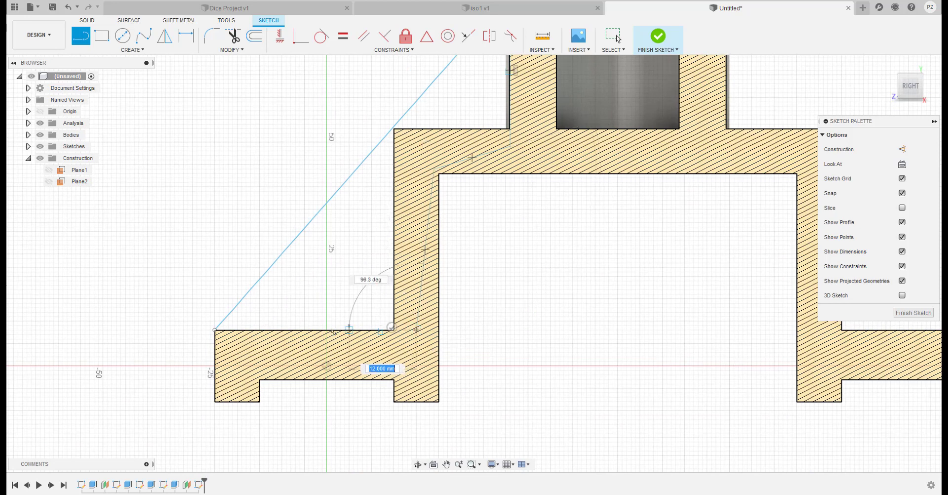
left_click(215, 330)
mouse_move(415, 232)
middle_mouse_down()
mouse_move(328, 292)
mouse_move(334, 317)
middle_mouse_up()
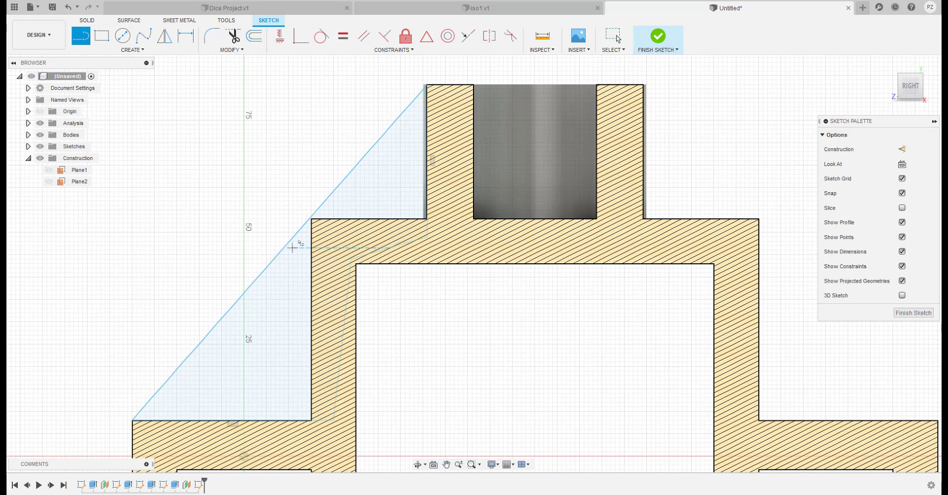
Sketch a vertical centre line from the midpoint of the boss hole's floor to above the boss's top
middle_click_drag(525, 249, 470, 291)
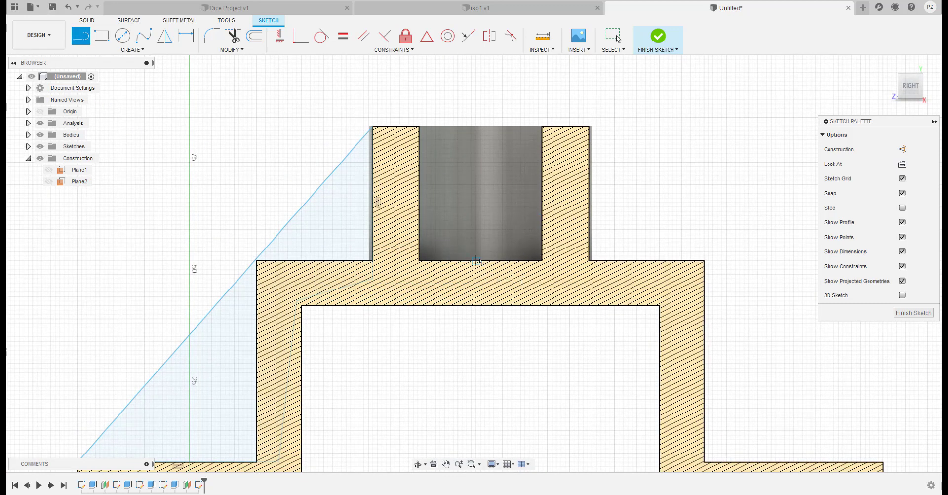
left_click(481, 261)
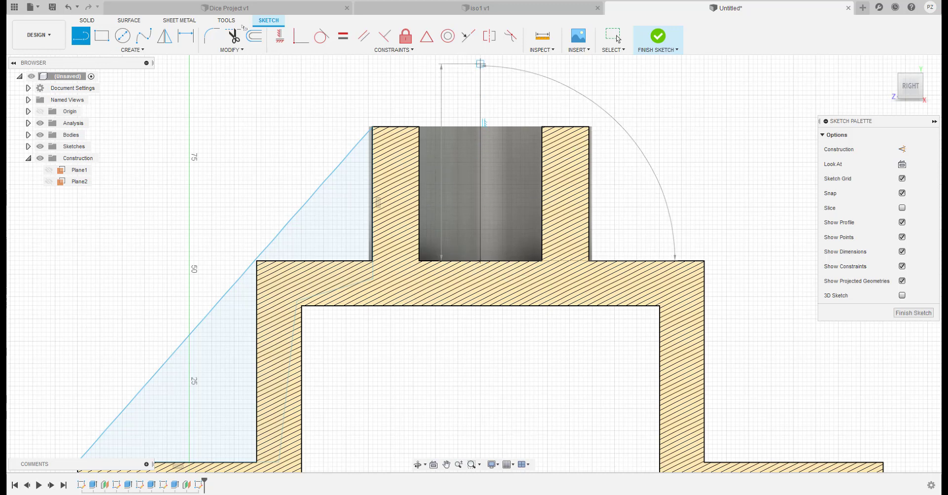
left_click(481, 64)
key("Escape")
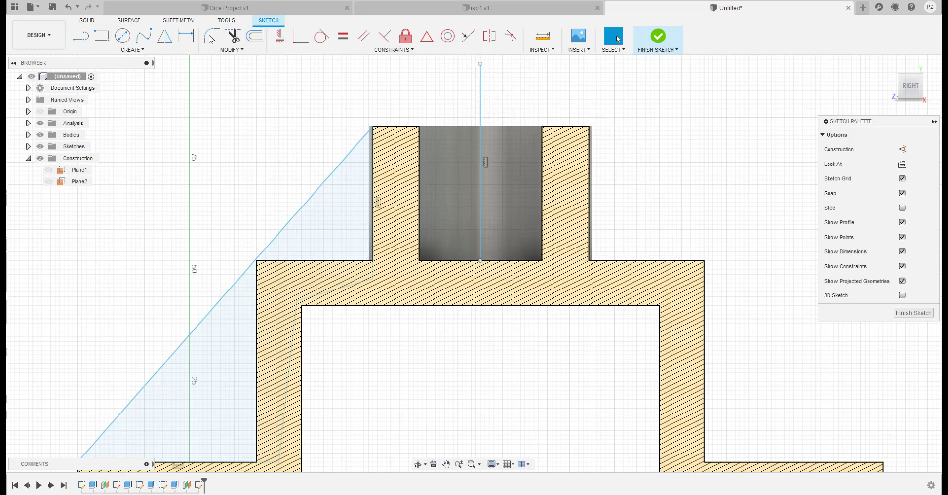
left_click(186, 36)
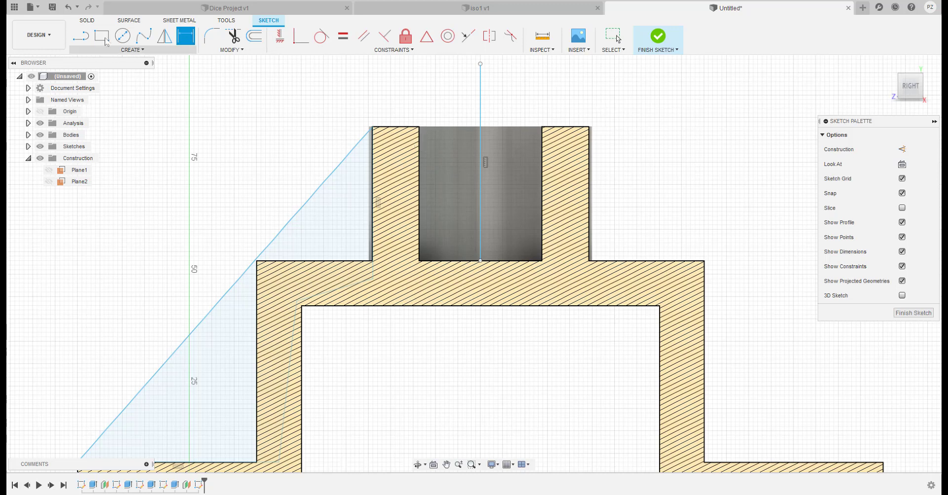
key("l")
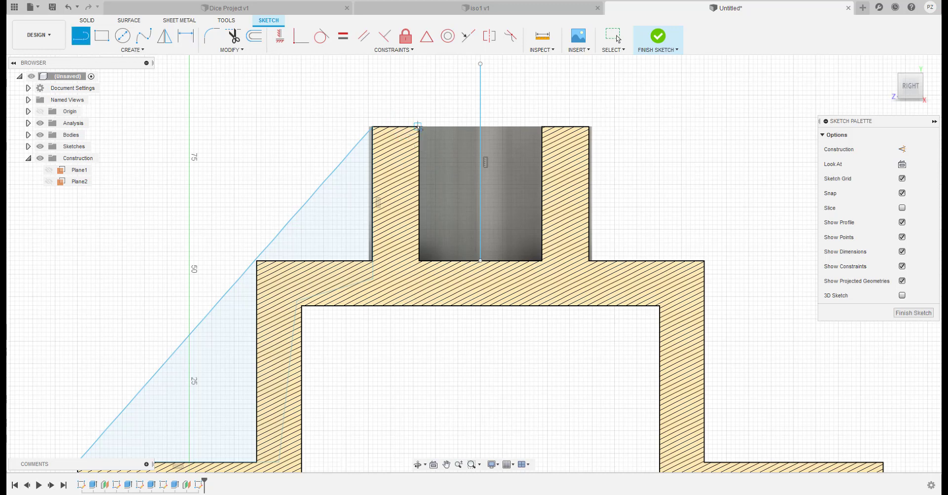
left_click(418, 125)
key("Escape")
key("Escape")
scroll(433, 110, "up", 2)
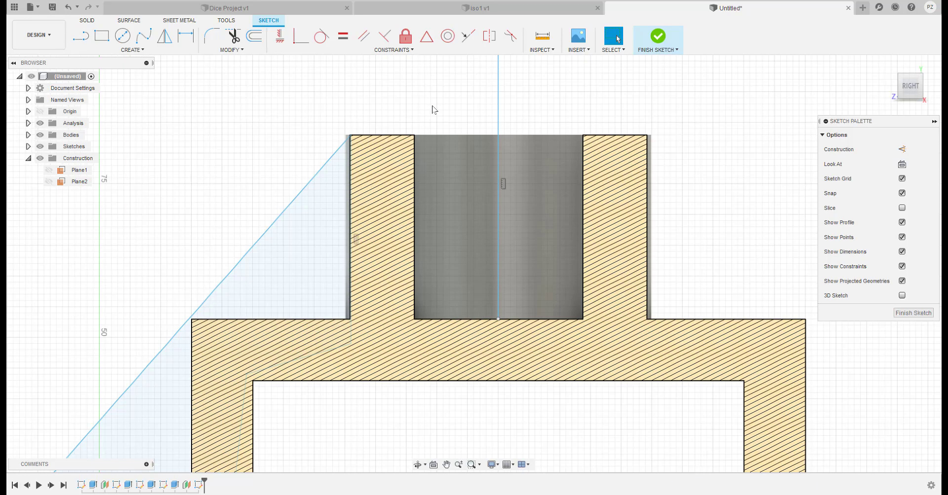
scroll(433, 110, "up", 3)
mouse_move(431, 126)
middle_mouse_down()
mouse_move(397, 159)
mouse_move(383, 209)
middle_mouse_up()
scroll(402, 176, "down", 2)
Sketch a vertical line about 95 mm long upward from the foot's upper outer corner
left_click(81, 36)
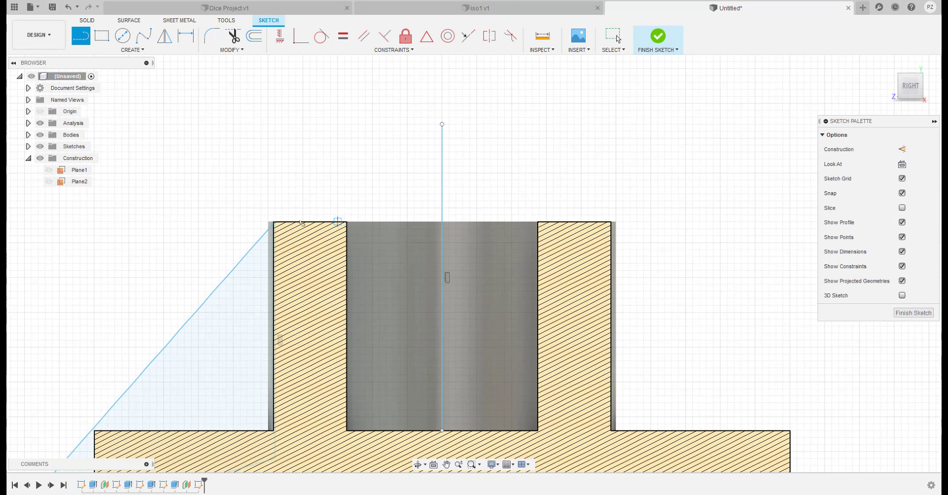
scroll(268, 221, "up", 1)
scroll(270, 249, "down", 4)
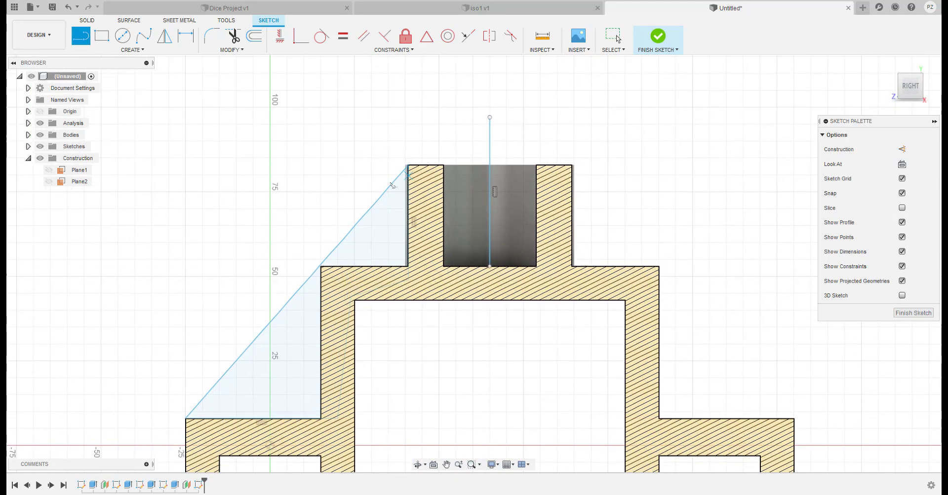
left_click(185, 412)
left_click(186, 91)
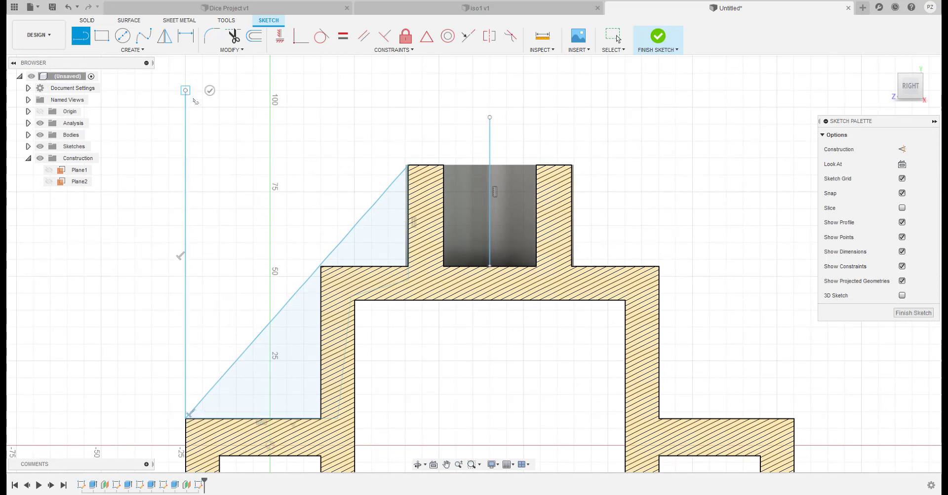
key("Escape")
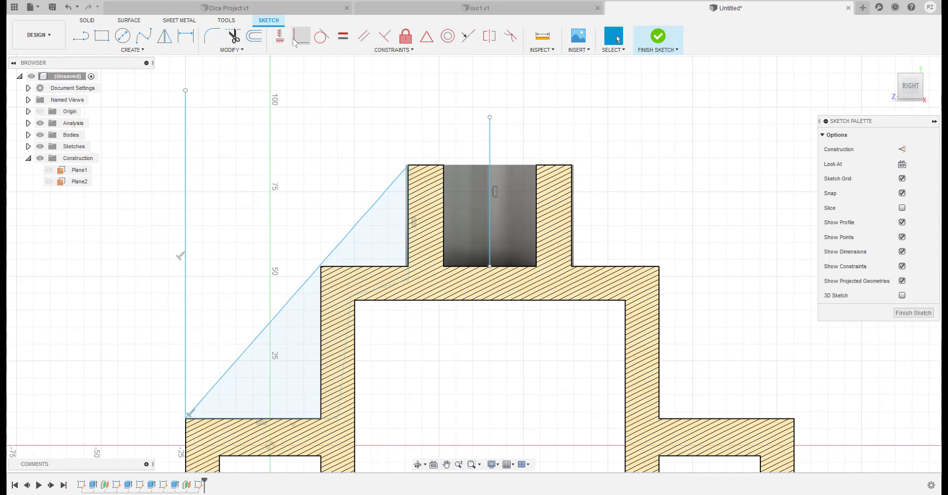
Check the distance between the foot corner's vertical line and the boss centre line, and delete the foot corner's line
left_click(186, 35)
left_click(185, 111)
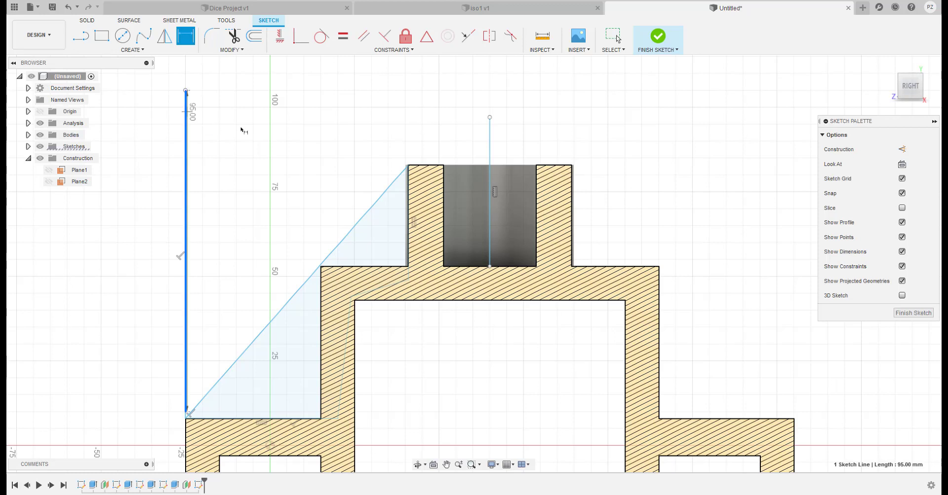
left_click(490, 143)
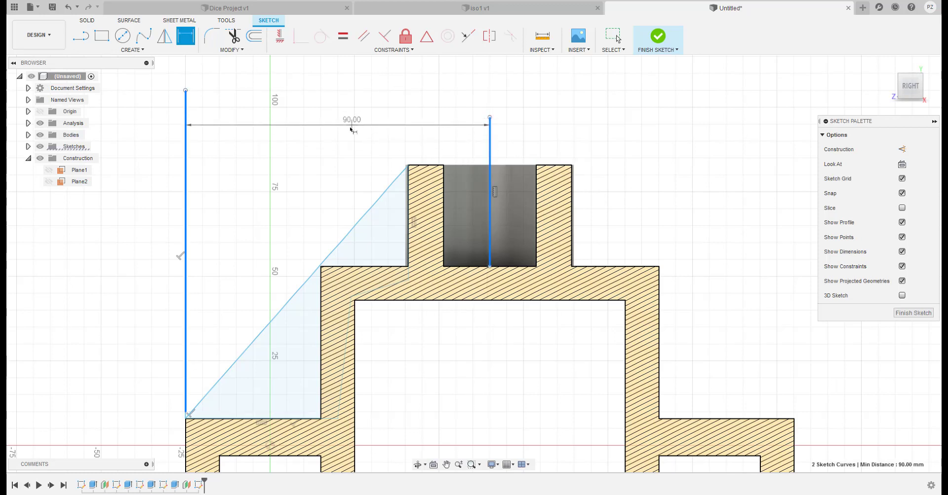
key("Escape")
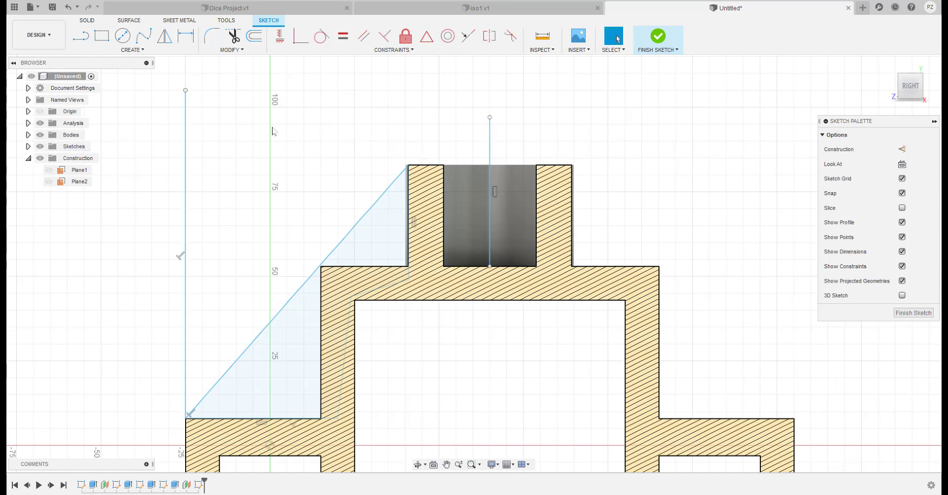
left_click(192, 213)
key("Delete")
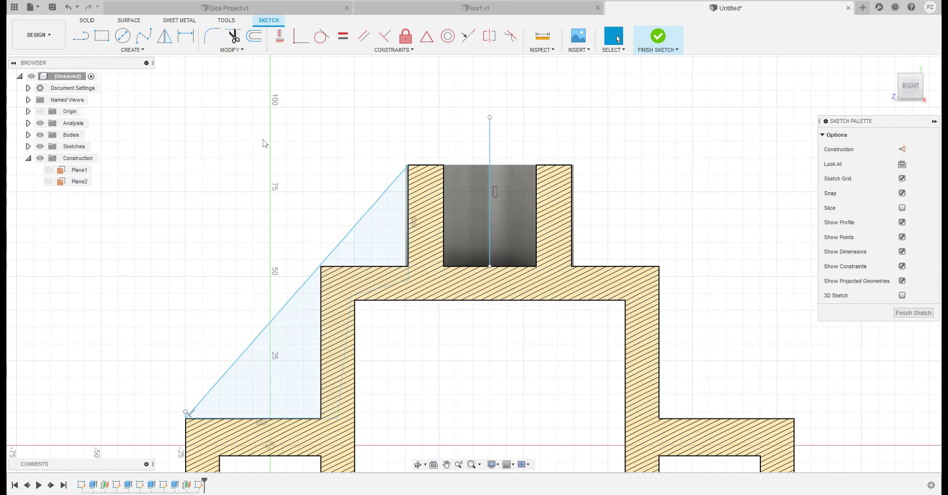
Mirror the five rib profile lines about the boss's vertical centre line and finish the sketch
left_click(131, 50)
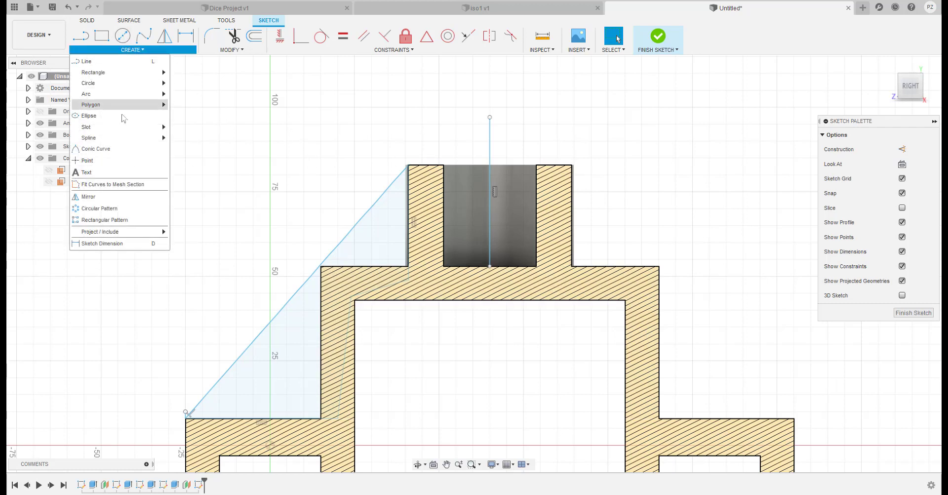
left_click(134, 187)
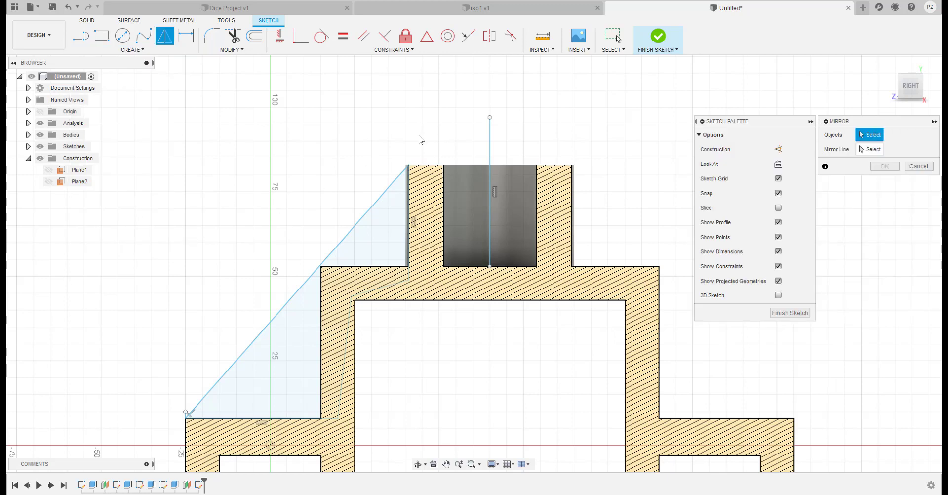
left_click(411, 218)
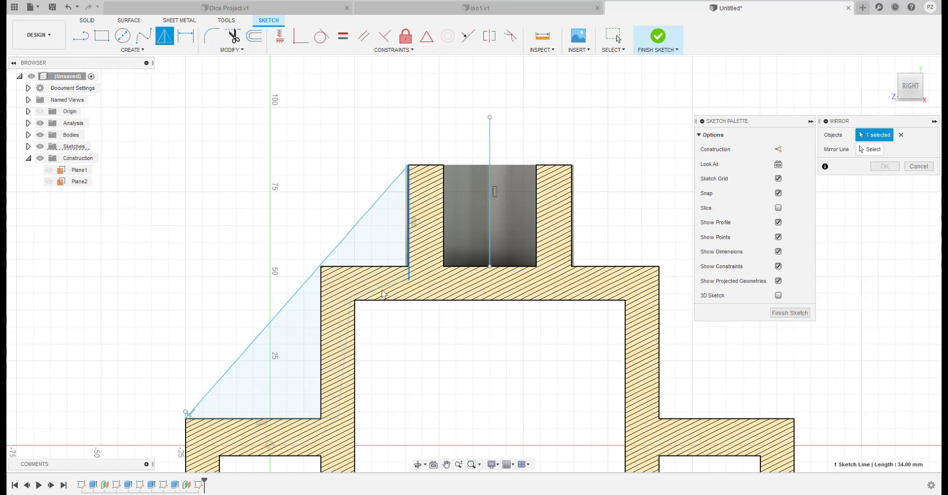
left_click(381, 284)
left_click(344, 246)
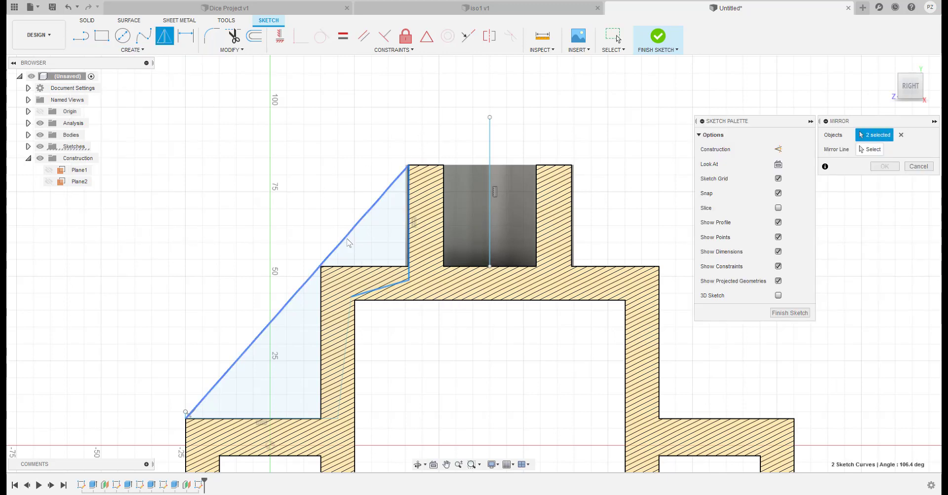
left_click(343, 371)
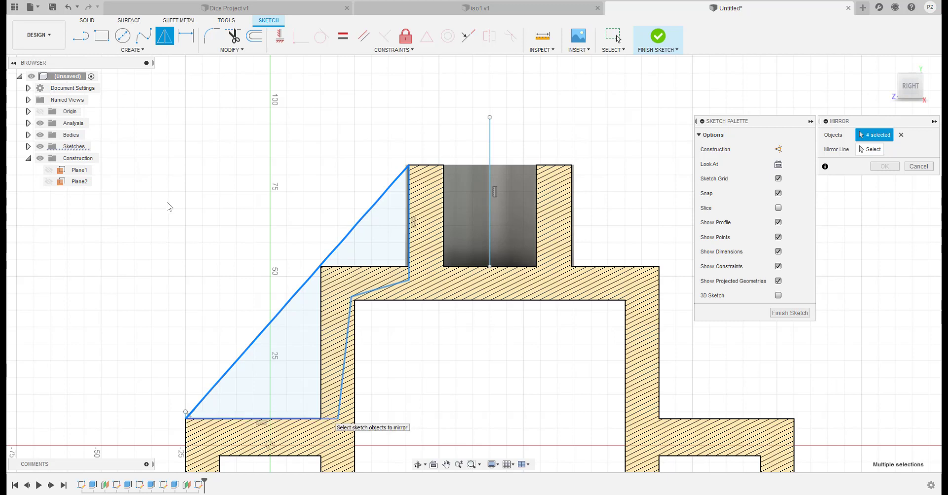
left_click(330, 419)
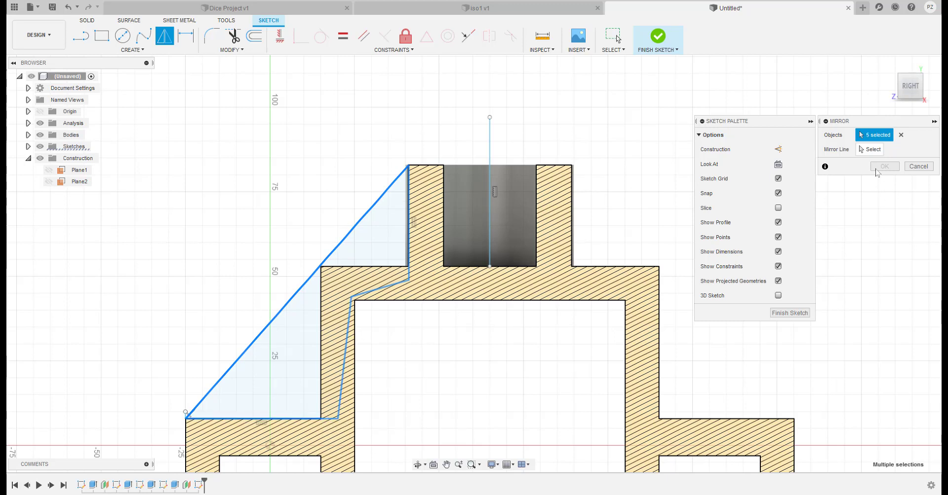
left_click(870, 149)
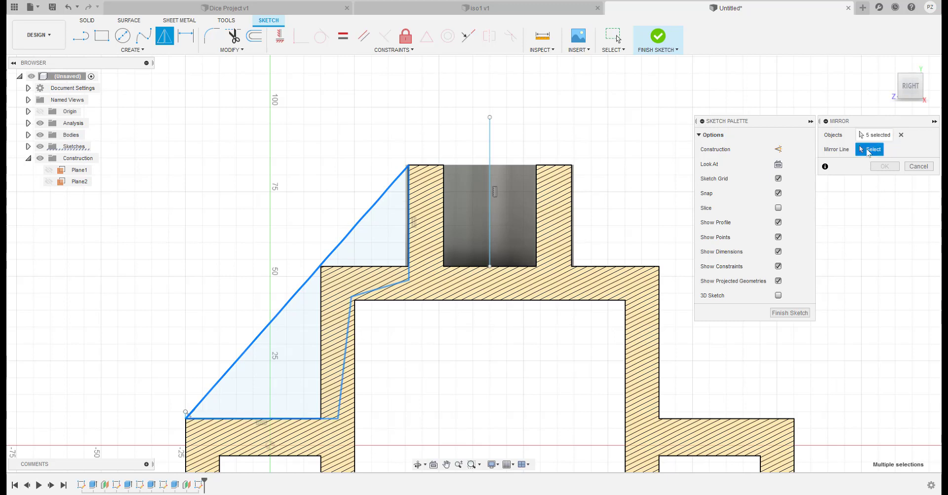
left_click(490, 145)
left_click(794, 314)
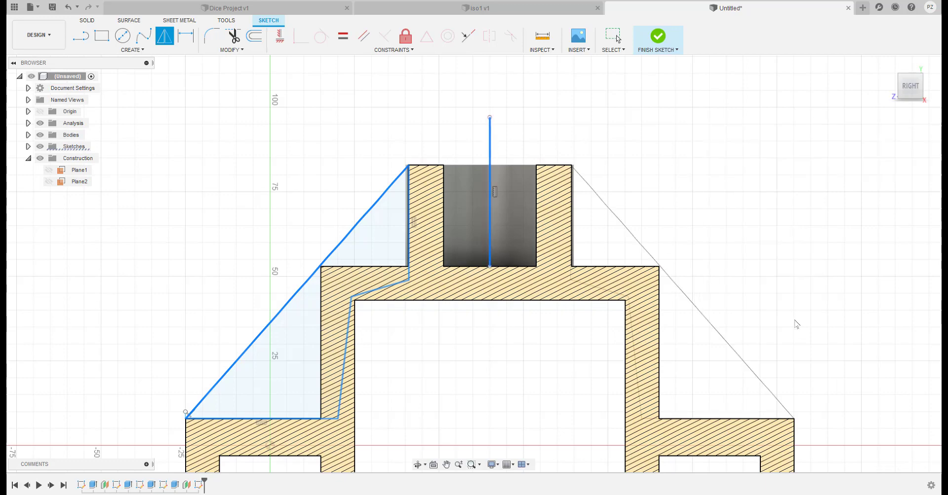
Hide the section analysis so the whole bracket is displayed with the rib sketch
middle_click_drag(748, 305, 720, 217)
middle_click_drag(430, 264, 500, 311, "shift")
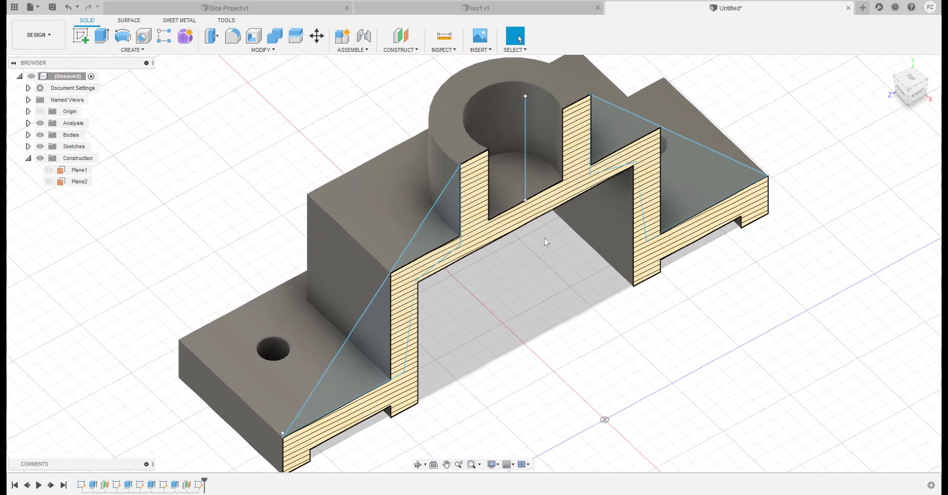
middle_click_drag(545, 241, 588, 267, "shift")
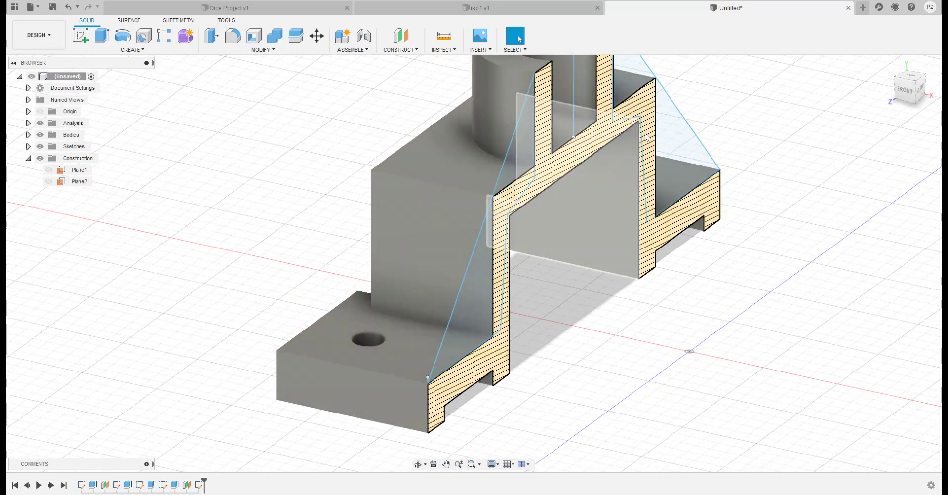
middle_click_drag(621, 313, 584, 372, "shift")
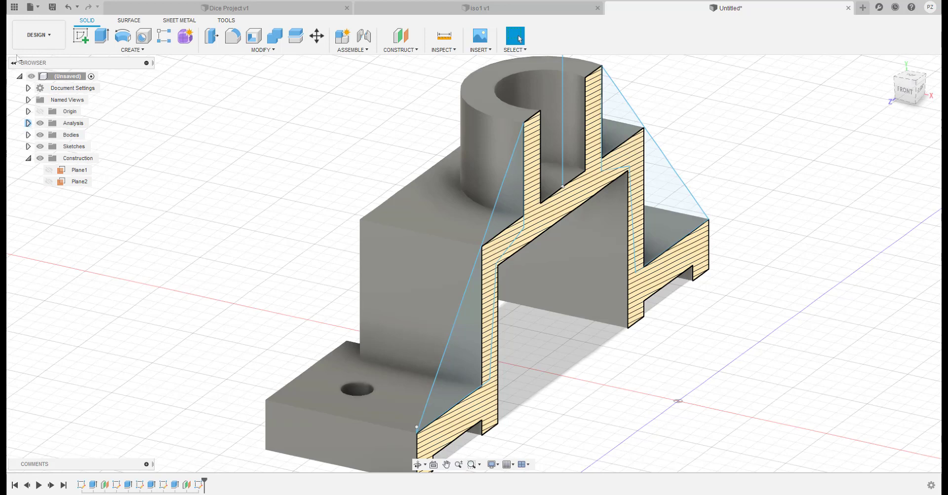
left_click(28, 123)
left_click(48, 134)
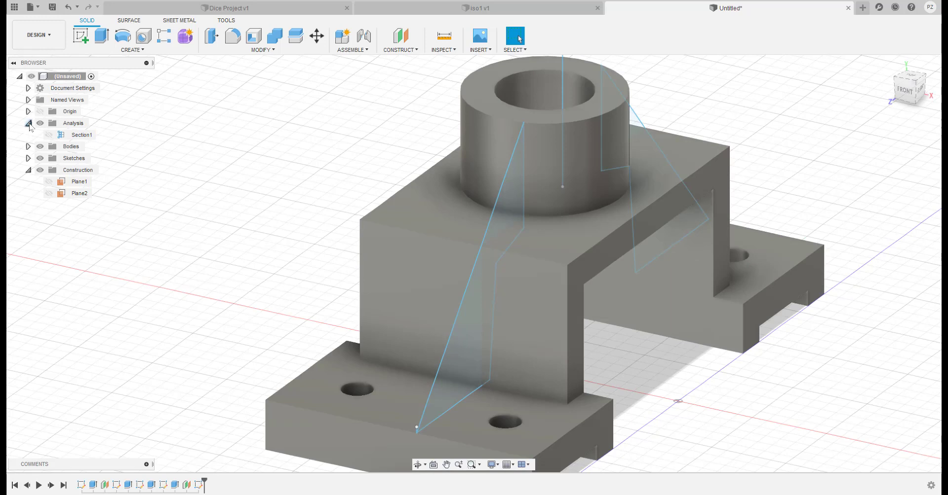
left_click(28, 123)
Extrude both mirrored rib profiles by -12 mm and join them to the bracket body
middle_click_drag(364, 291, 381, 307, "shift")
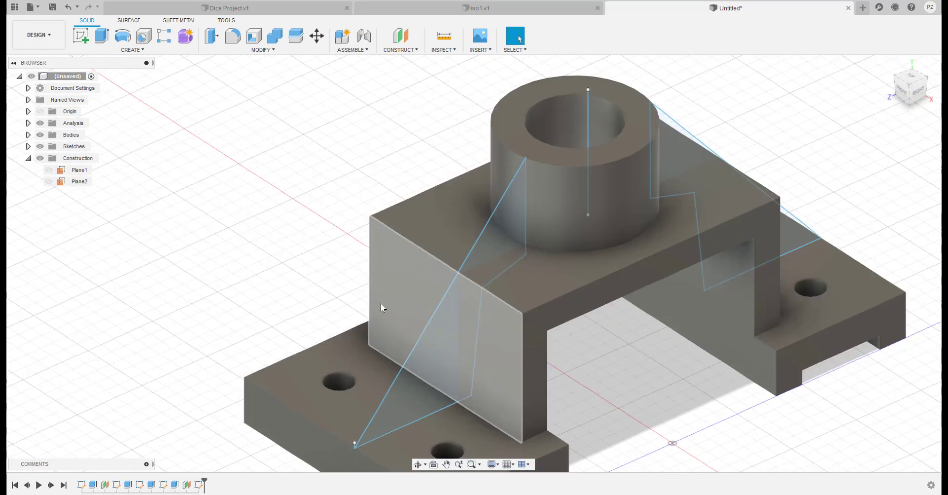
left_click(102, 36)
left_click(444, 302)
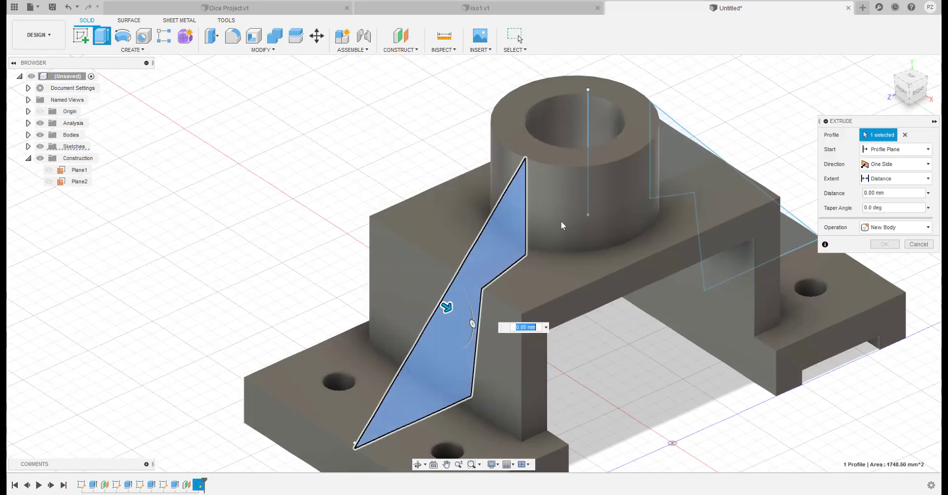
left_click(711, 247)
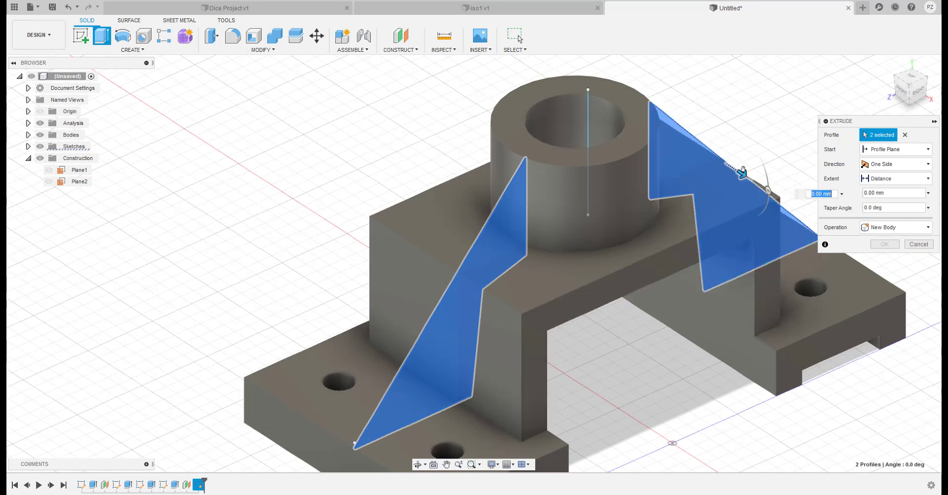
left_click_drag(742, 173, 696, 144)
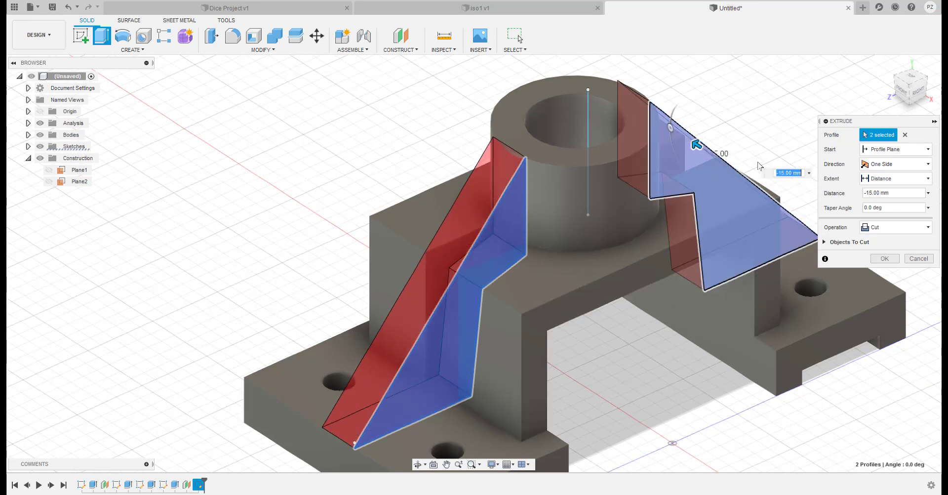
left_click(903, 191)
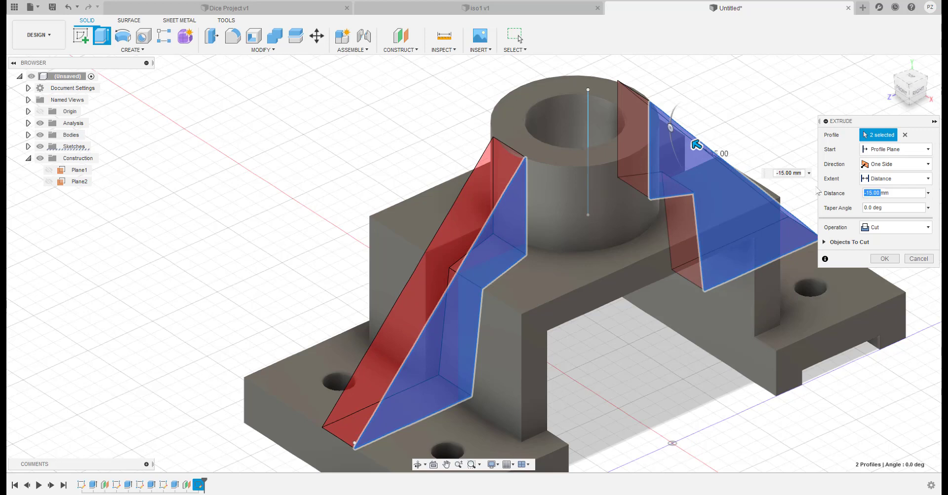
type("2")
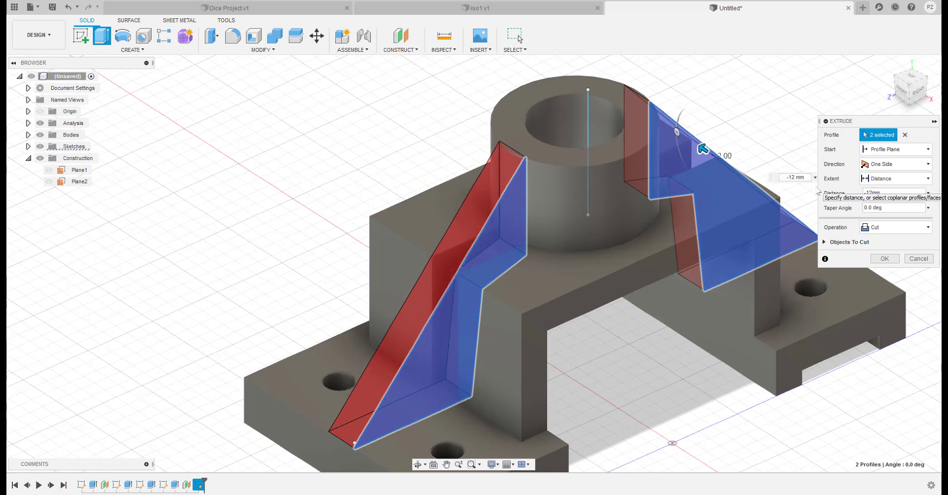
left_click(896, 227)
left_click(887, 241)
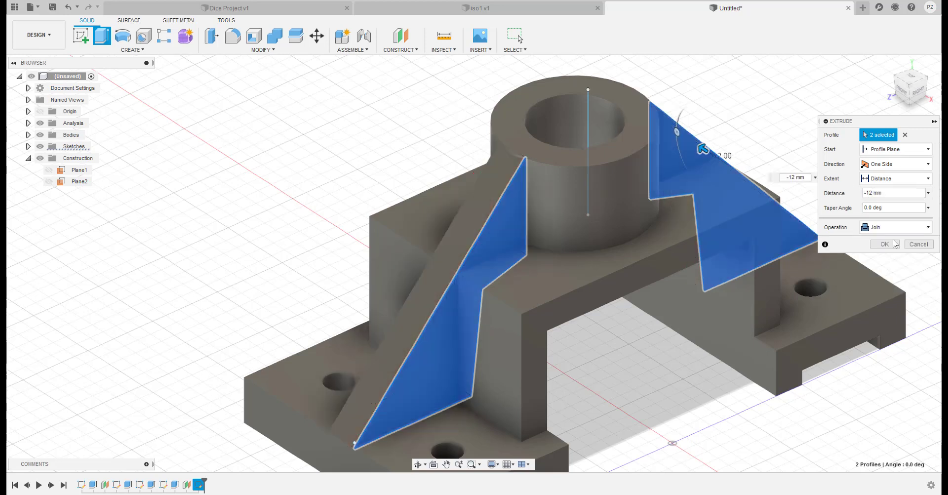
middle_click_drag(627, 255, 505, 128, "shift")
left_click(885, 244)
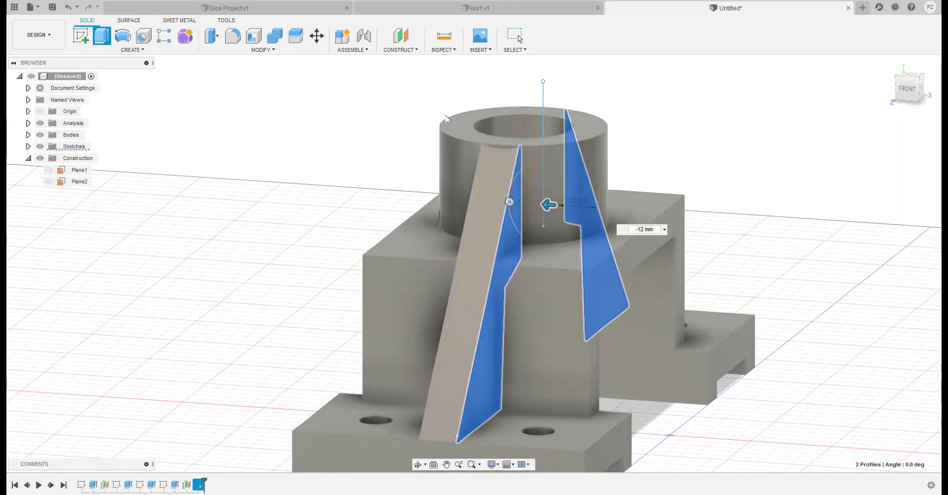
Inspect the extruded ribs where they meet the boss, and mark the inner corner radius on the reference drawing in Snipping Tool
scroll(497, 145, "up", 5)
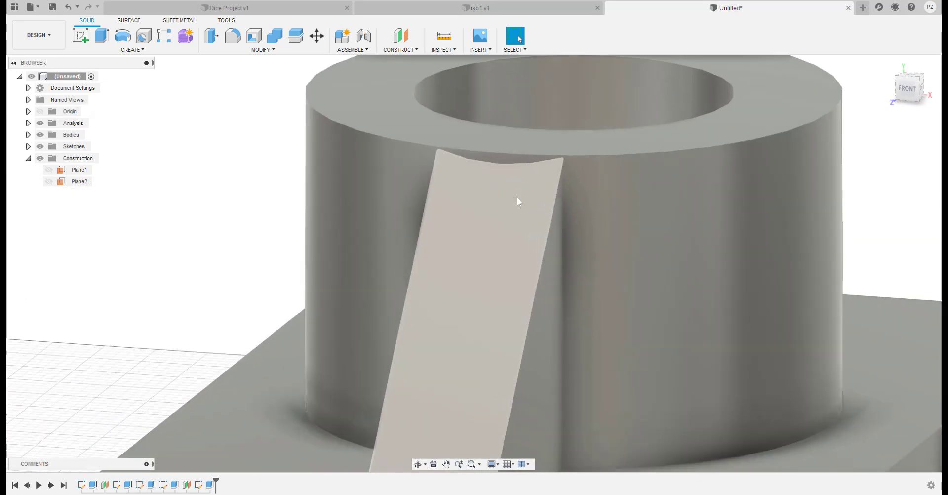
middle_click_drag(517, 201, 583, 153, "shift")
scroll(582, 297, "down", 6)
middle_click_drag(583, 153, 604, 275, "shift")
key("alt+Tab")
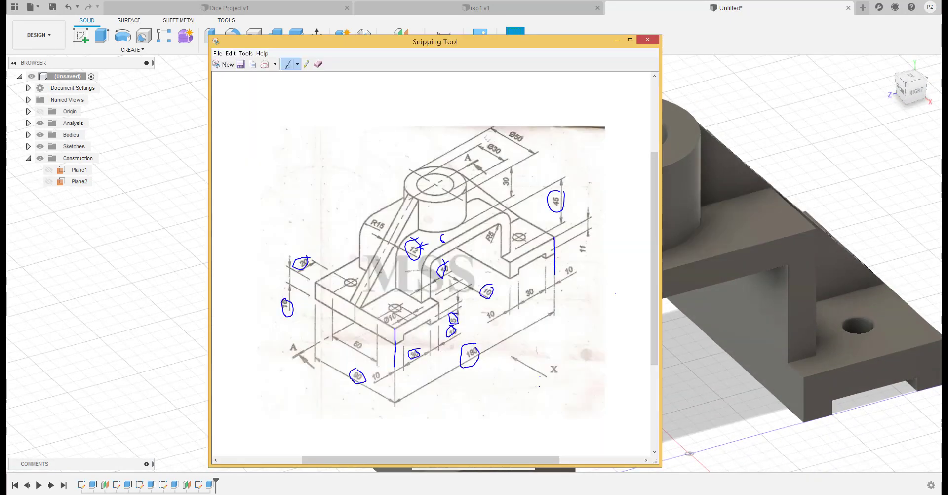
left_click(714, 339)
middle_click_drag(714, 339, 644, 314)
middle_click_drag(323, 159, 317, 145)
key("alt+Tab")
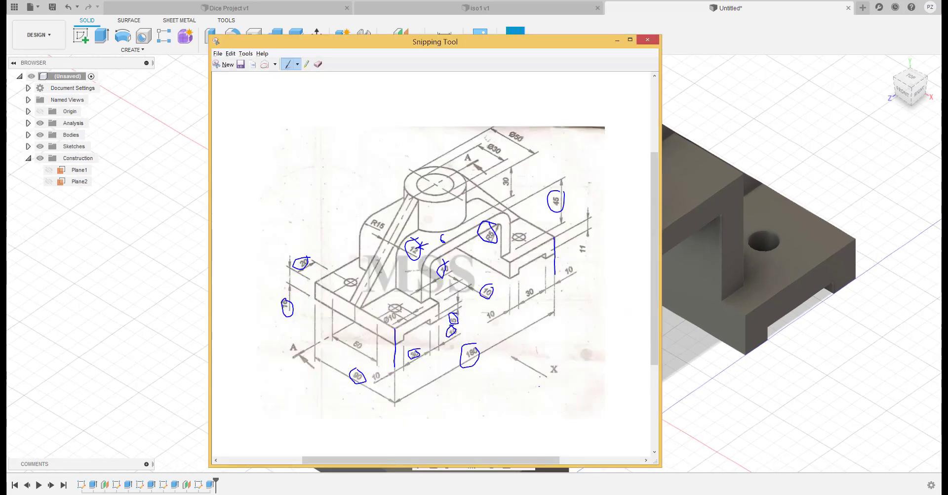
left_click(617, 40)
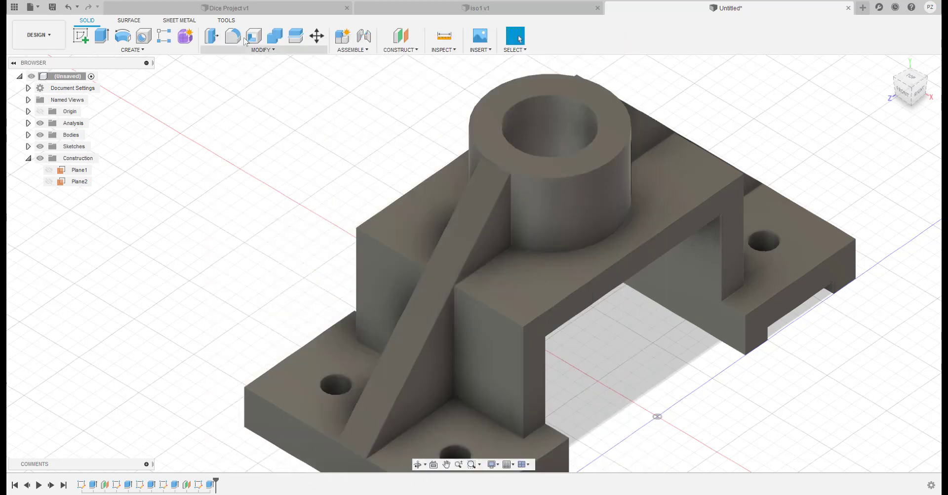
Start a fillet on the four outer upper edges of the raised bridge and check the radius in the reference drawing
left_click(233, 36)
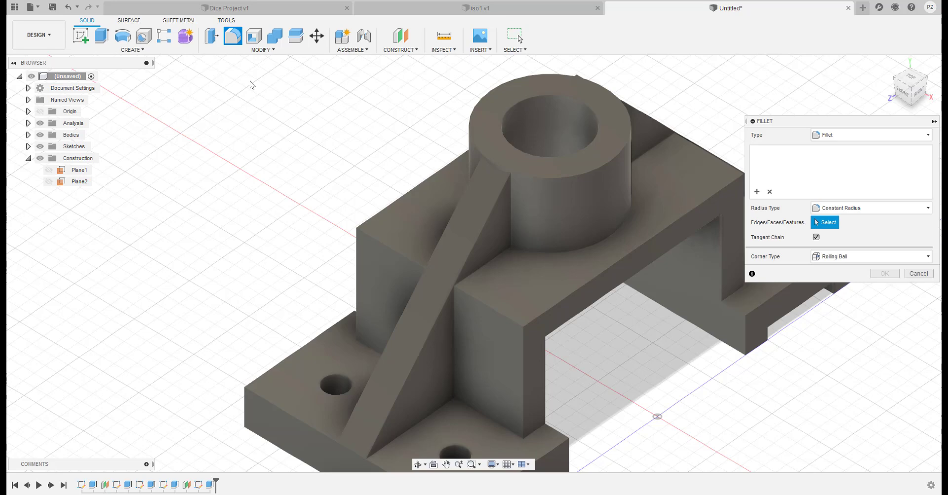
left_click(458, 289)
left_click(402, 256)
middle_click_drag(648, 251, 393, 291, "shift")
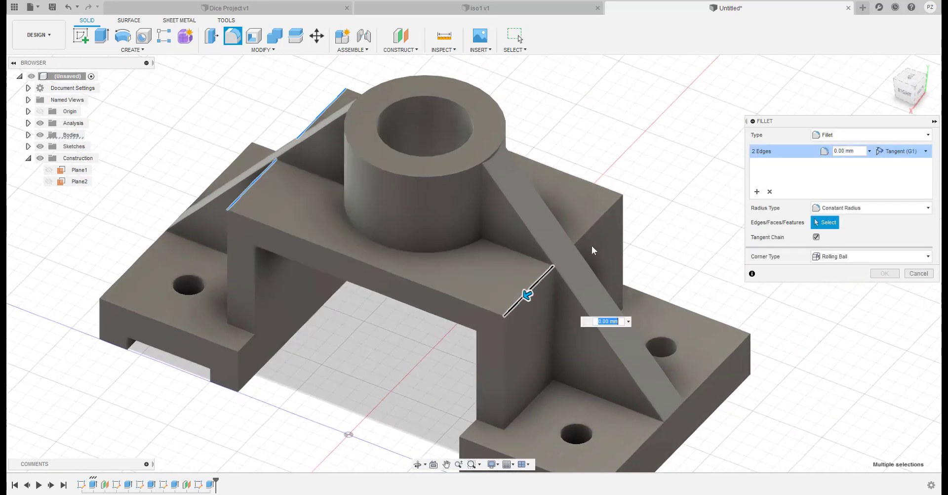
left_click(600, 218)
key("alt+Tab")
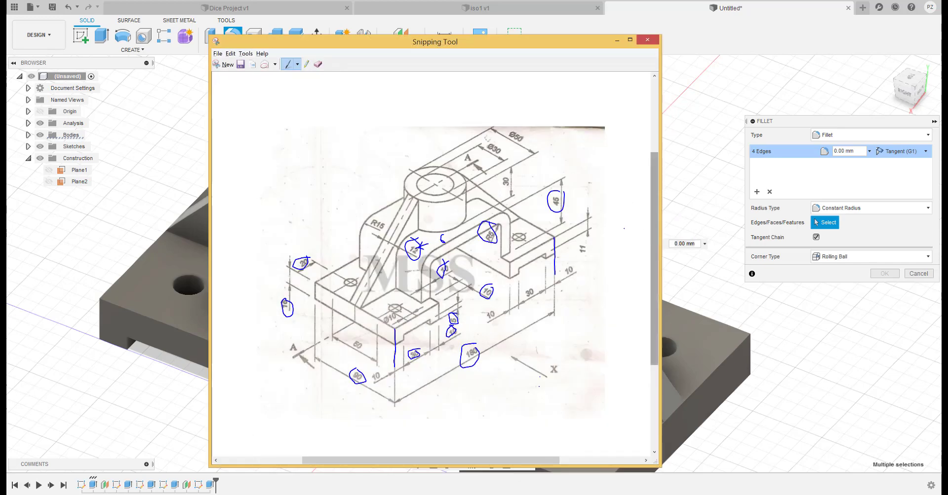
key("alt+Tab")
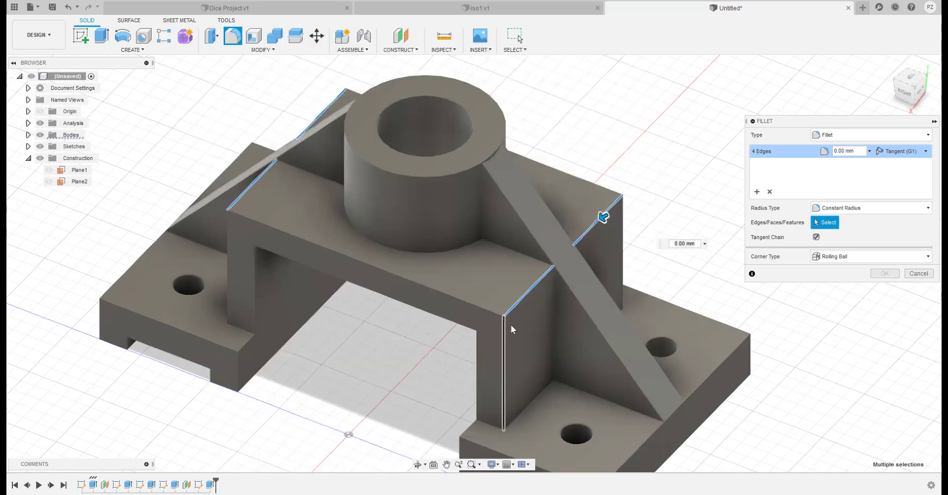
Add the two inner upper edges of the bridge opening to the fillet and apply a 5 mm radius
middle_click_drag(513, 328, 539, 270, "shift")
left_click(459, 352)
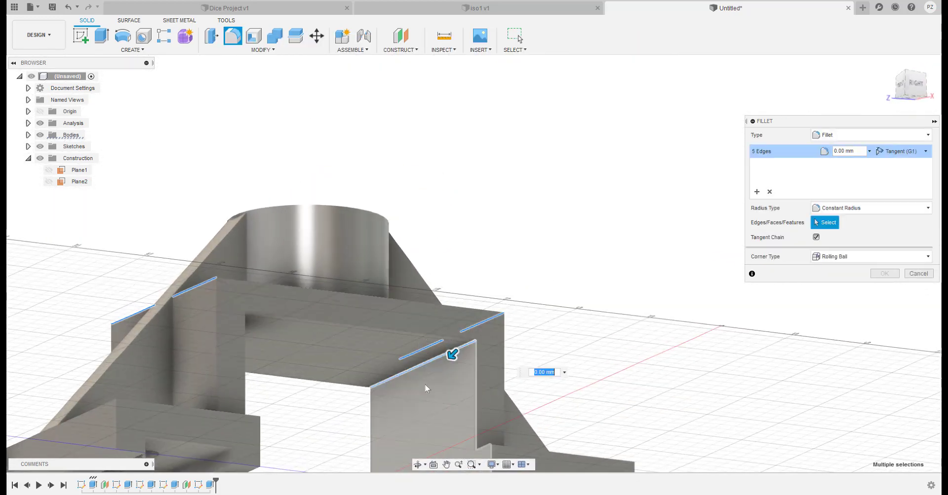
middle_click_drag(459, 351, 186, 424, "shift")
left_click(182, 416)
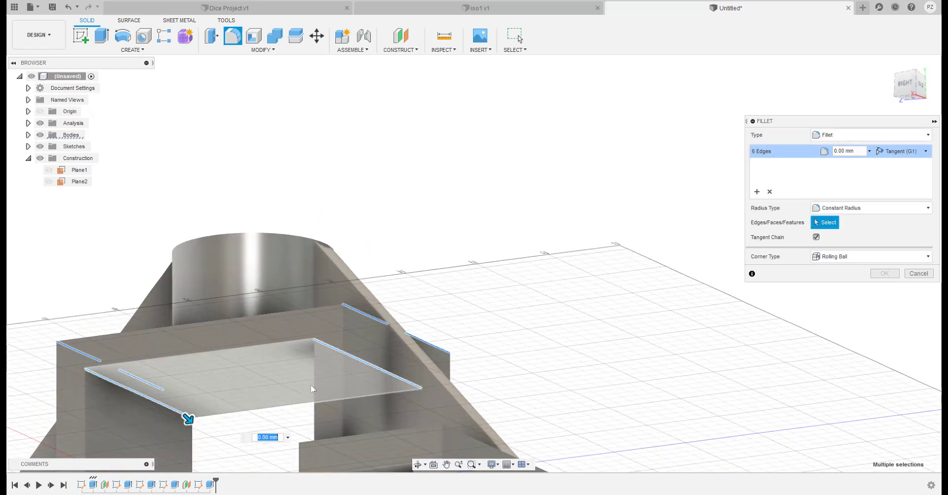
middle_click_drag(313, 387, 477, 263, "shift")
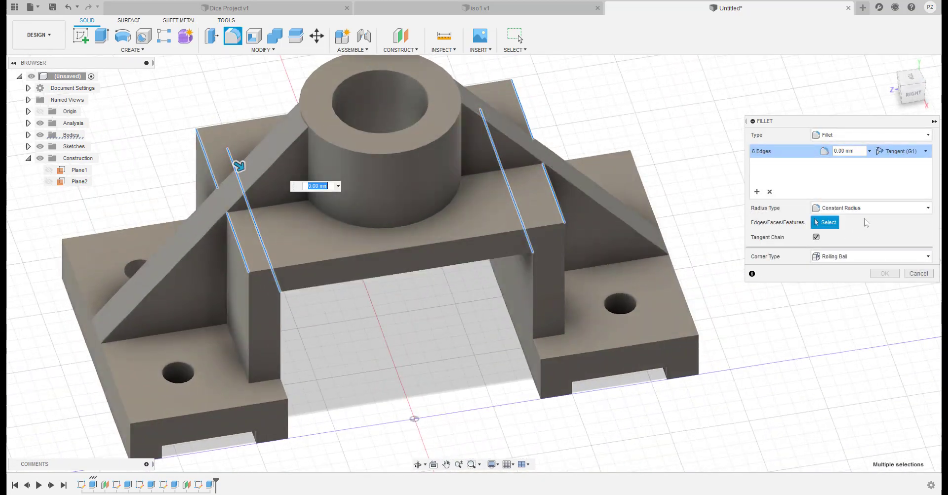
double_click(846, 151)
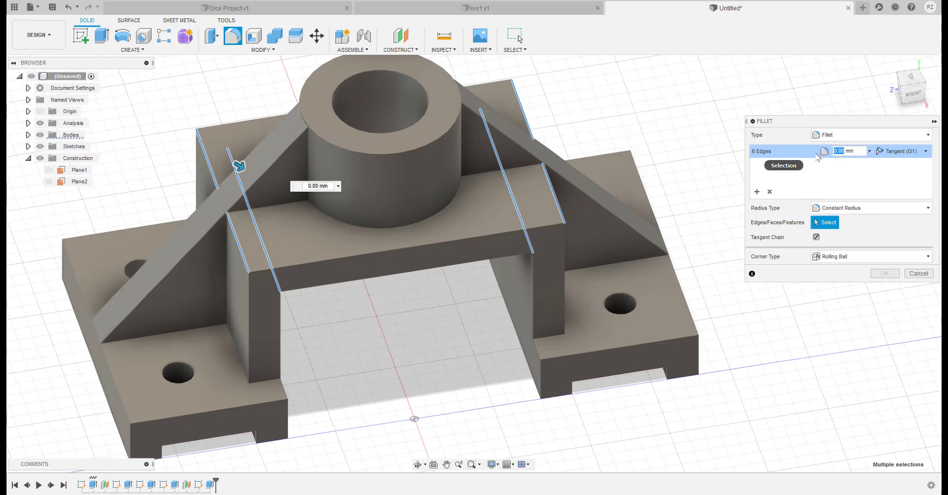
type("5")
key("Return")
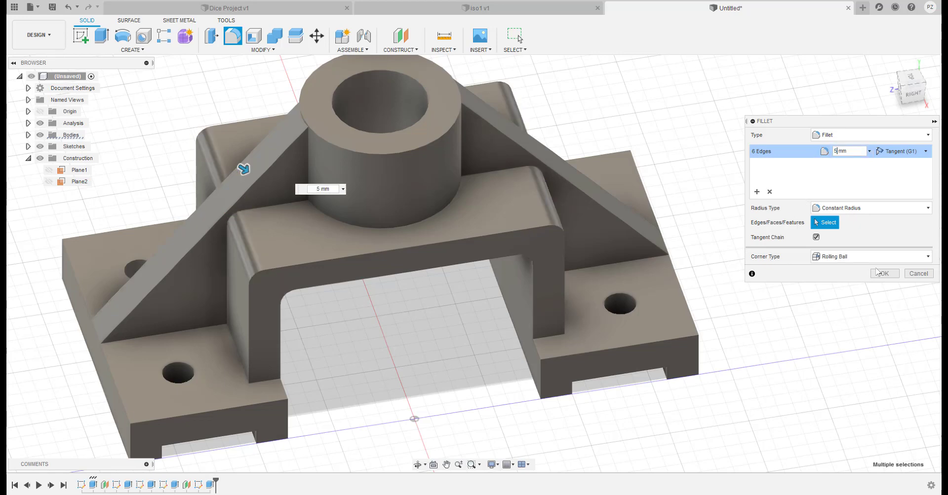
Return the model to the home view and compare the finished bracket with the reference drawing in Snipping Tool
middle_click_drag(591, 322, 659, 305)
middle_click_drag(592, 304, 652, 305, "shift")
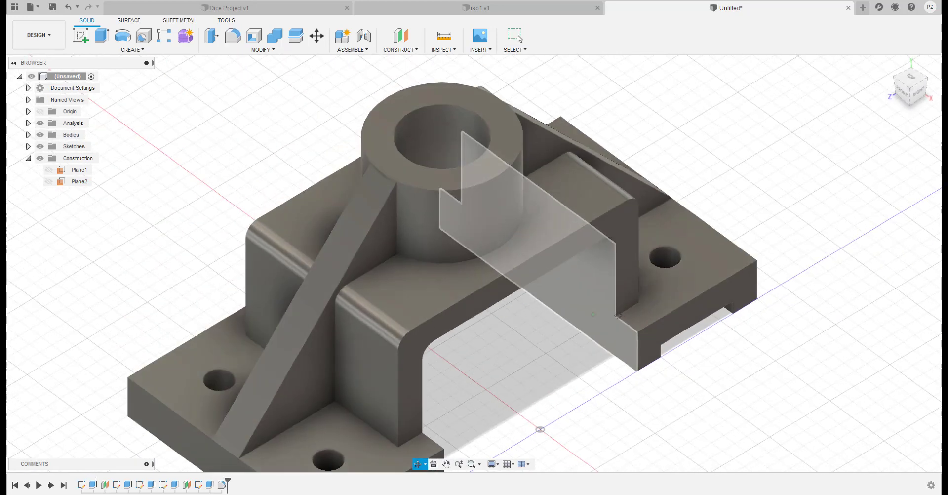
middle_click_drag(309, 163, 317, 158)
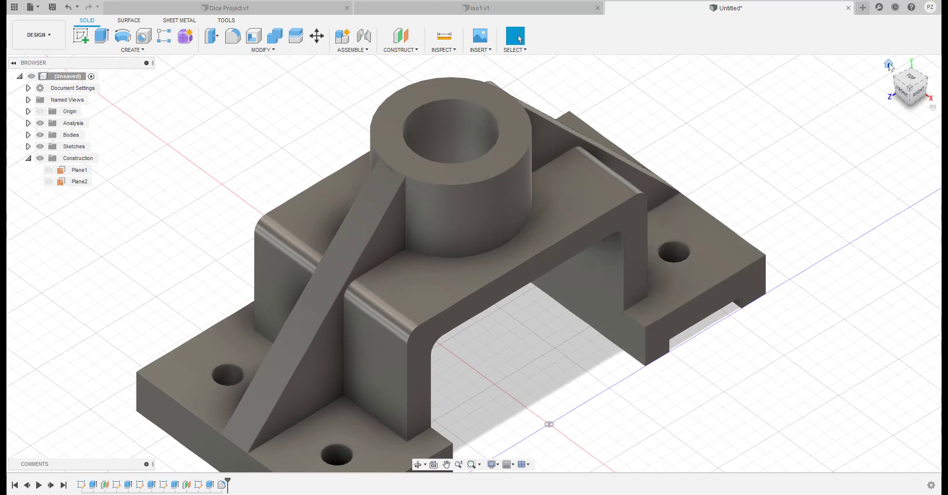
left_click(889, 64)
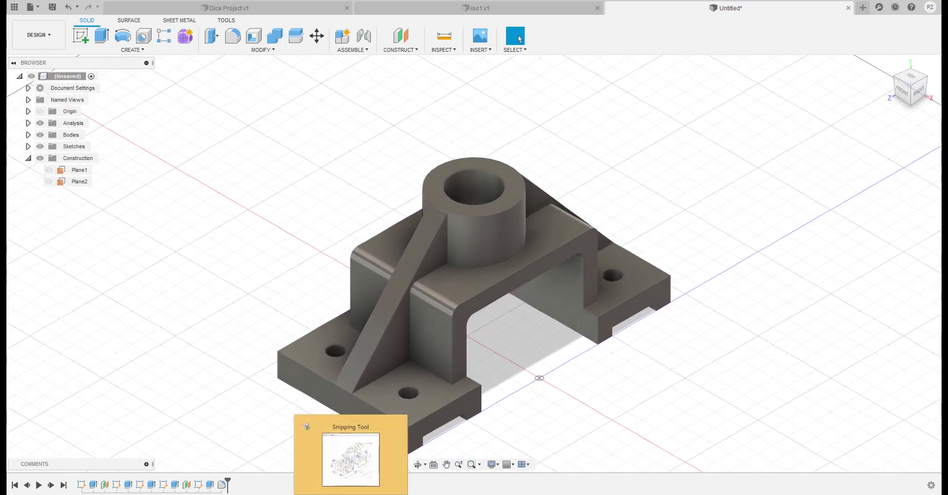
left_click(351, 454)
left_click_drag(437, 47, 89, 66)
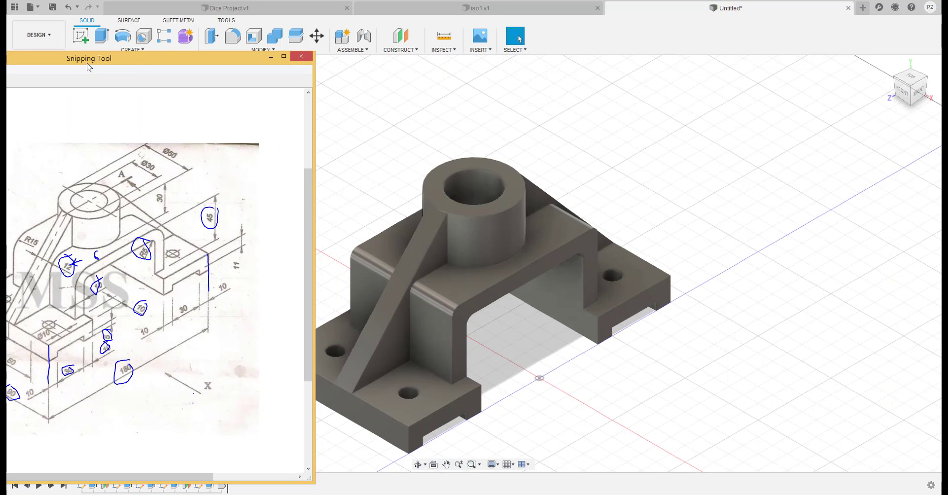
left_click_drag(89, 67, 66, 79)
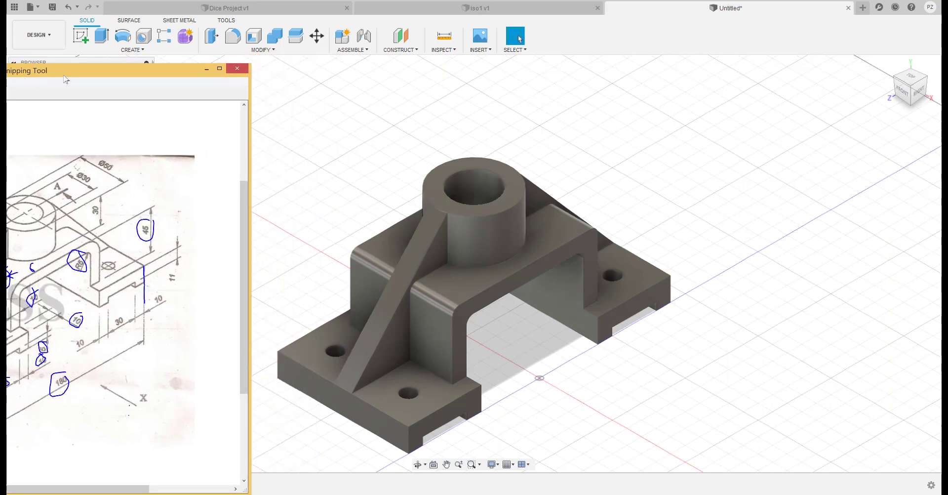
left_click(207, 71)
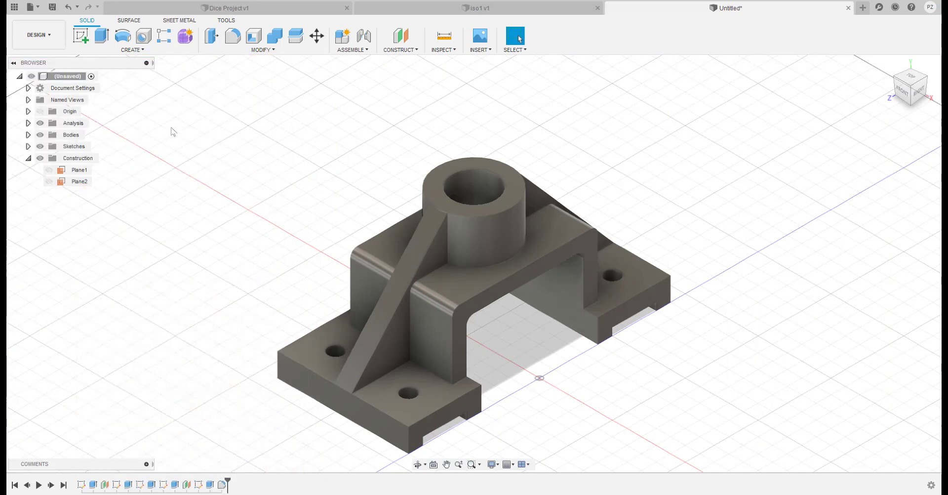